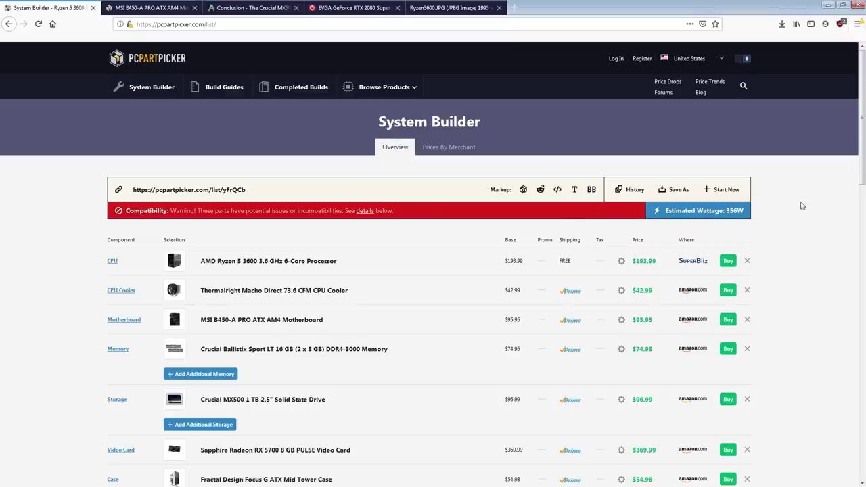
# Scroll down to check the current Ryzen 5 3600 build's $999.83 total.
pyautogui.scroll(-2, 427, 134)
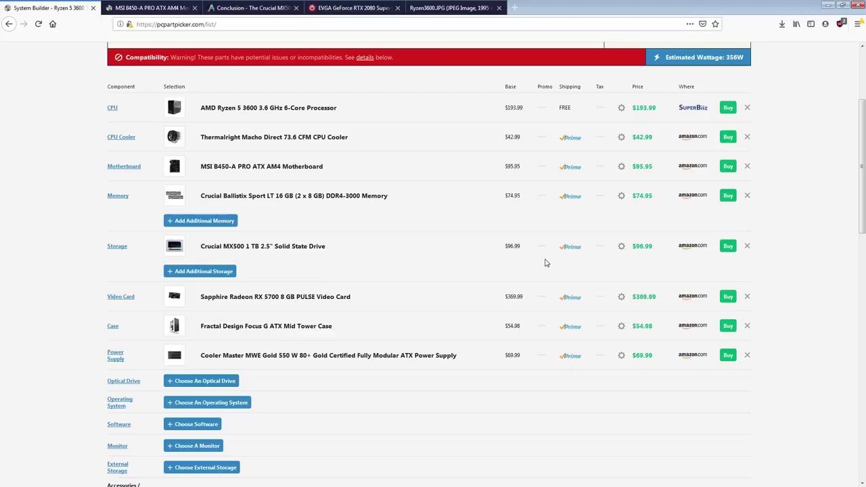
pyautogui.scroll(-3, 663, 226)
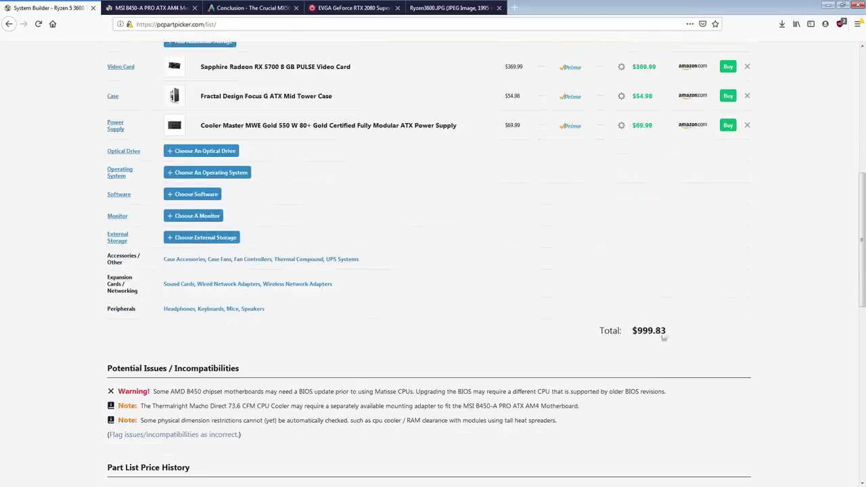
pyautogui.moveTo(636, 331); pyautogui.dragTo(685, 324)
pyautogui.click(688, 355)
# Select the AMD Ryzen 5 3600 CPU name and bring up its 4 Game Average benchmark chart.
pyautogui.scroll(4, 211, 201)
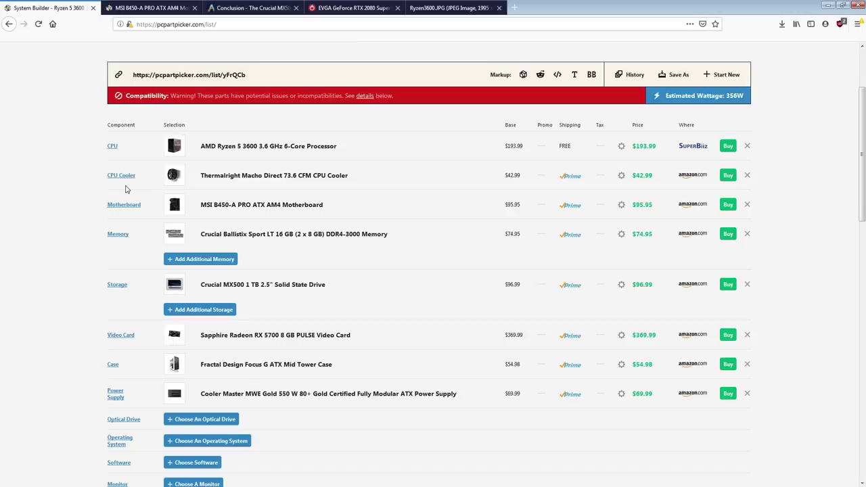
pyautogui.scroll(3, 203, 243)
pyautogui.scroll(-1, 236, 273)
pyautogui.scroll(-5, 588, 301)
pyautogui.scroll(6, 428, 349)
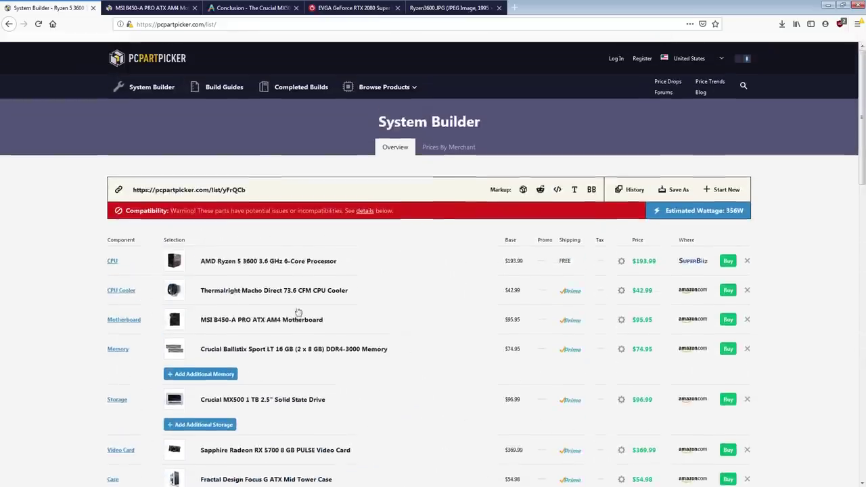
pyautogui.tripleClick(233, 274)
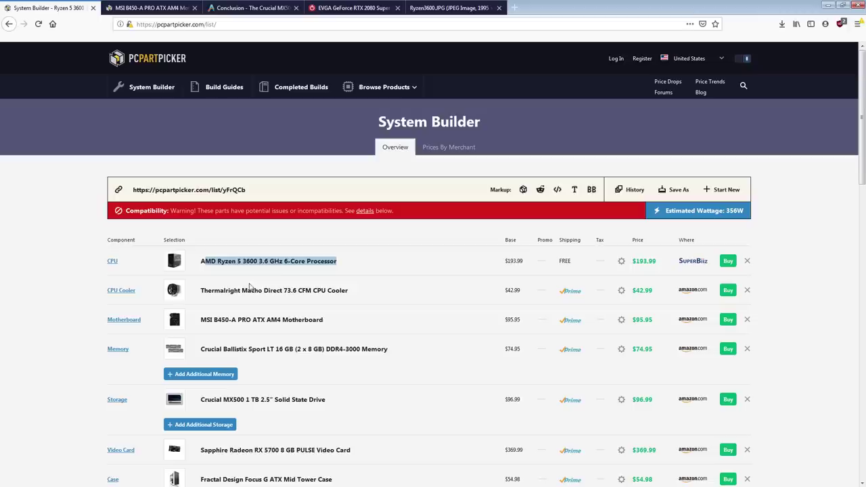
pyautogui.click(347, 270)
# Glance at the Ryzen 5 3600 chart, then go back to the System Builder list with the RX 5700.
pyautogui.click(433, 8)
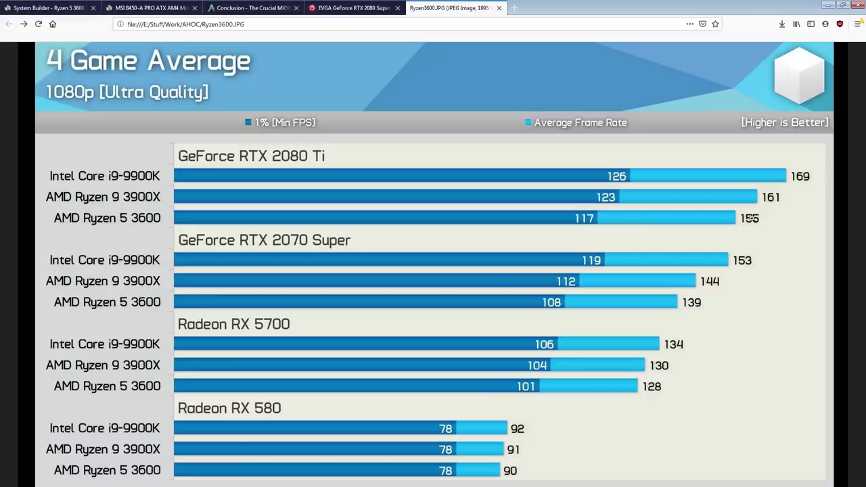
pyautogui.click(136, 9)
# Open the Crucial Ballistix Sport LT memory page in a new tab, skim it, then show the benchmark chart.
pyautogui.click(31, 10)
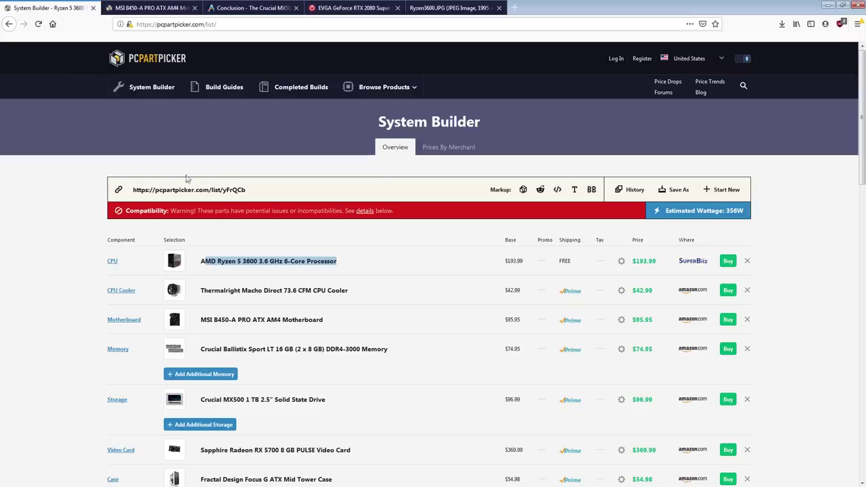
pyautogui.rightClick(296, 346)
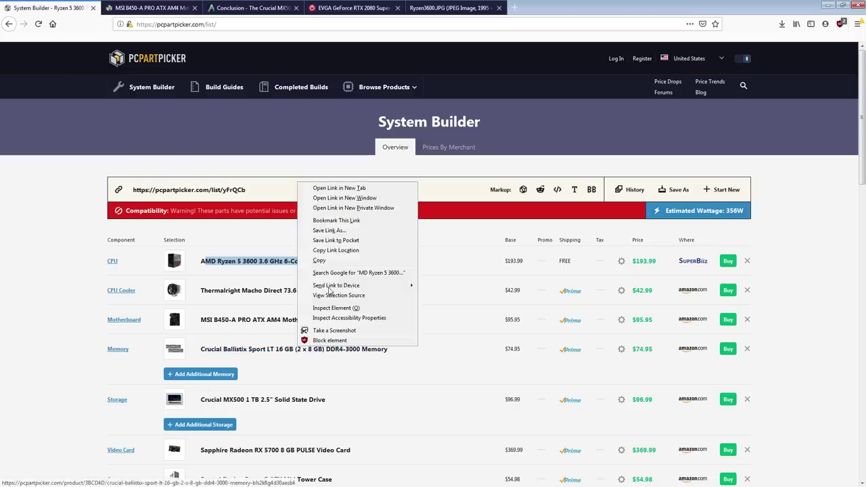
pyautogui.click(353, 188)
pyautogui.click(149, 8)
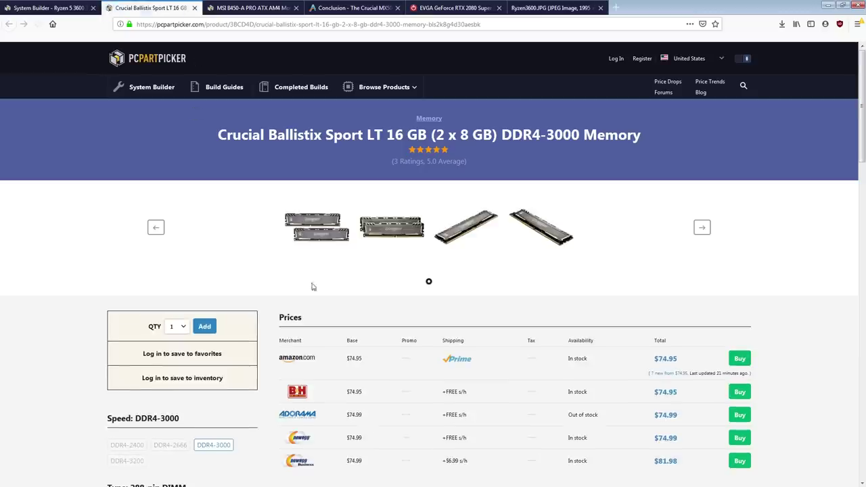
pyautogui.scroll(-4, 473, 202)
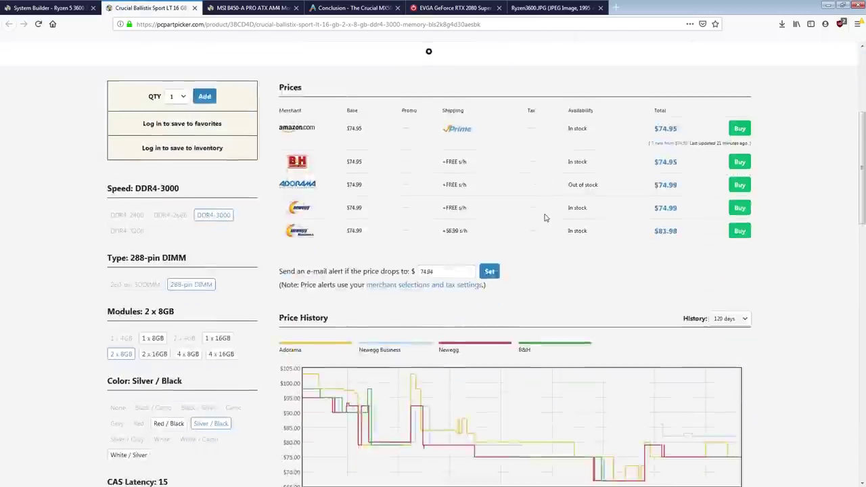
pyautogui.scroll(2, 468, 166)
pyautogui.scroll(2, 447, 216)
pyautogui.hotkey('ctrl', '9')
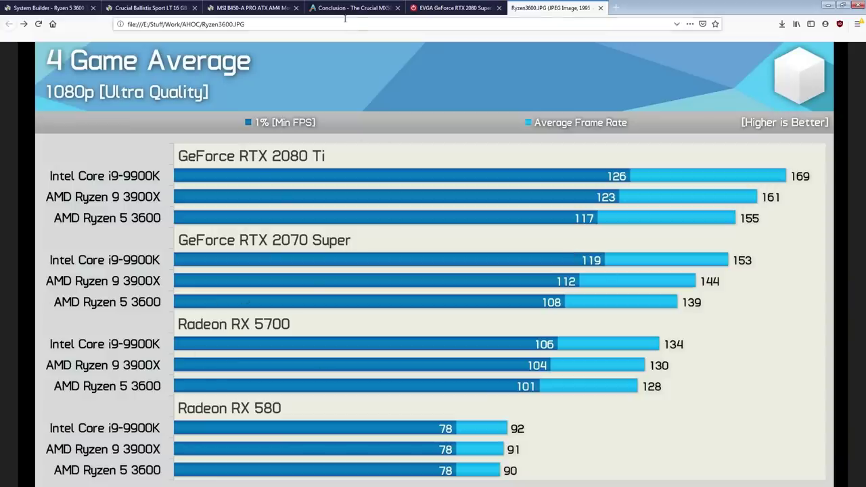
# Cycle through the parts list and benchmark chart, ending on the $74.95 Crucial Ballistix 16 GB DDR4-3000 page.
pyautogui.click(184, 9)
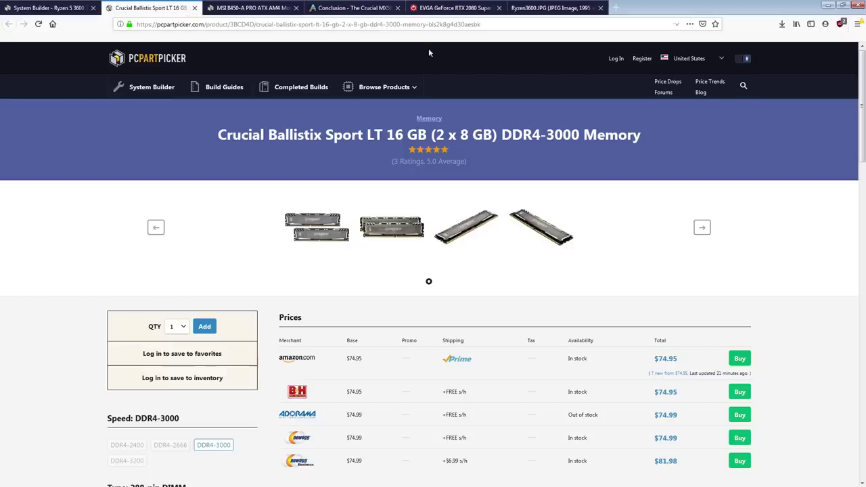
pyautogui.click(66, 9)
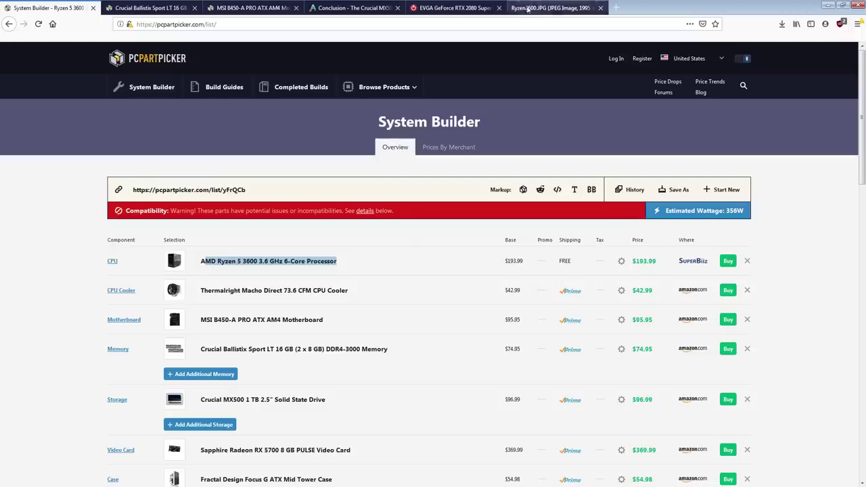
pyautogui.click(549, 8)
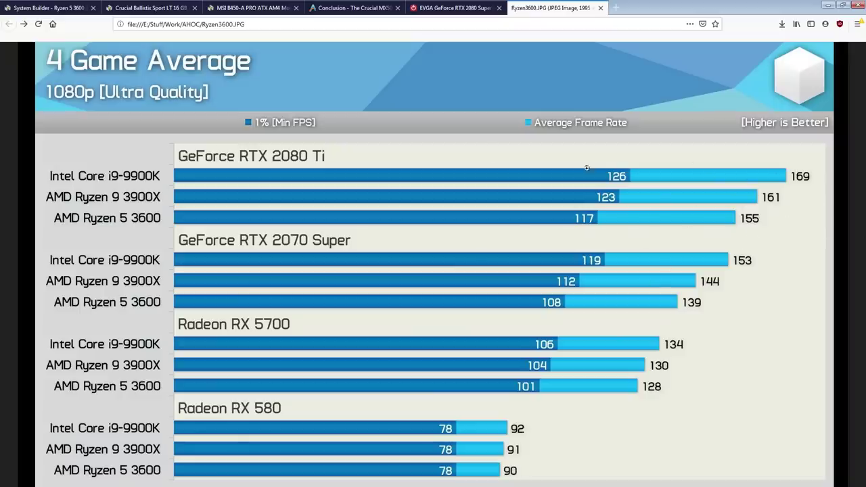
pyautogui.click(58, 9)
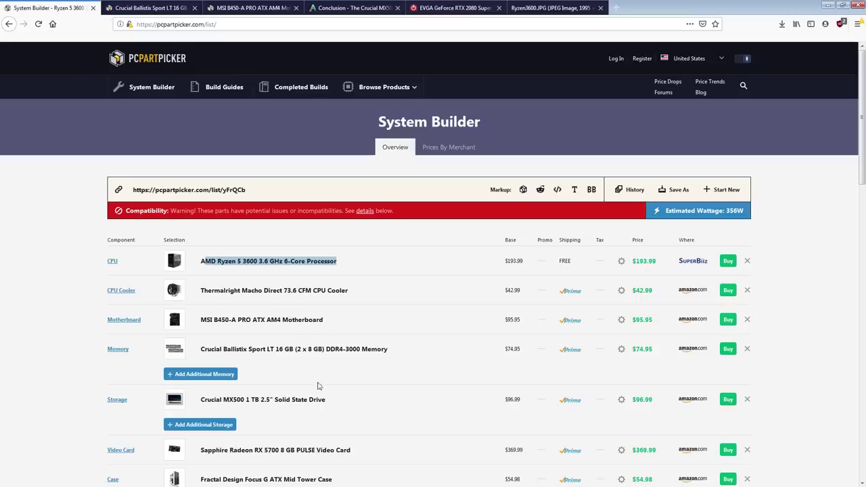
pyautogui.click(177, 9)
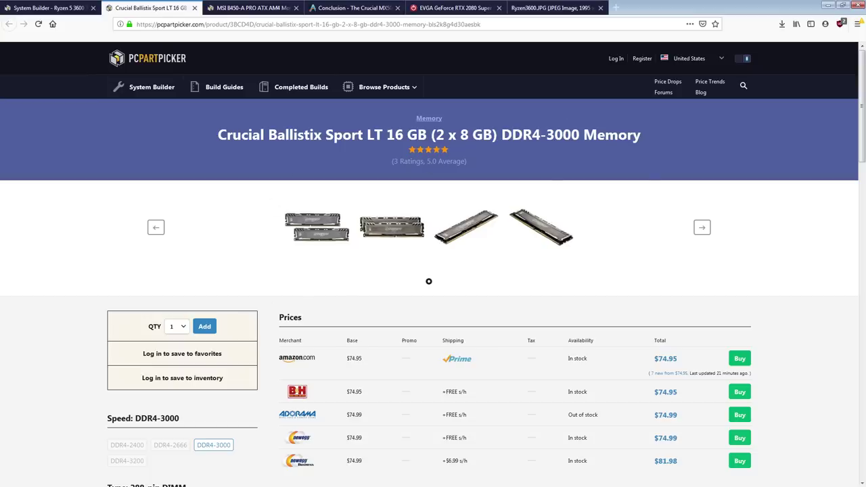
# Look over the Crucial Ballistix memory page's prices, specifications and reviews.
pyautogui.scroll(-7, 295, 347)
pyautogui.scroll(5, 493, 264)
pyautogui.scroll(2, 505, 121)
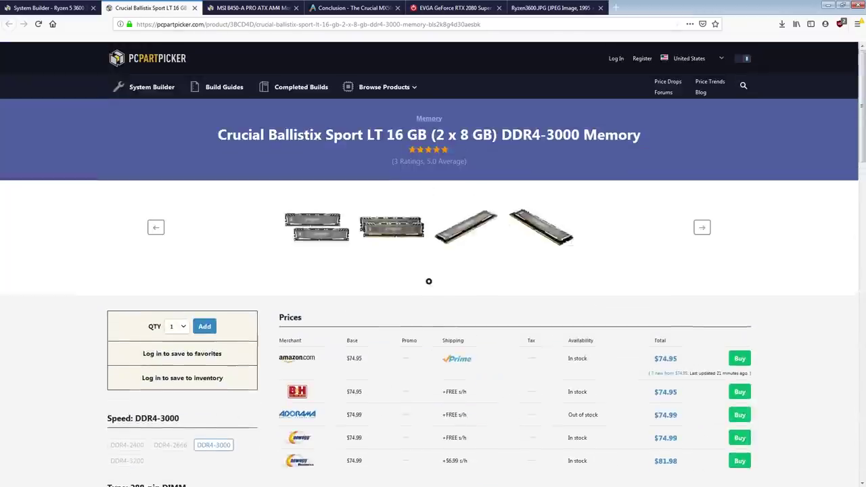
pyautogui.scroll(-7, 153, 192)
pyautogui.scroll(-3, 154, 192)
pyautogui.moveTo(153, 237); pyautogui.dragTo(167, 238)
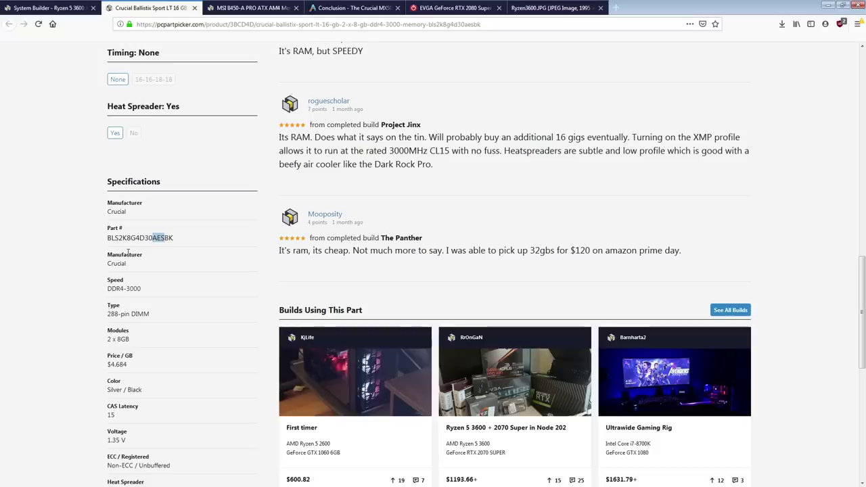
pyautogui.scroll(15, 128, 251)
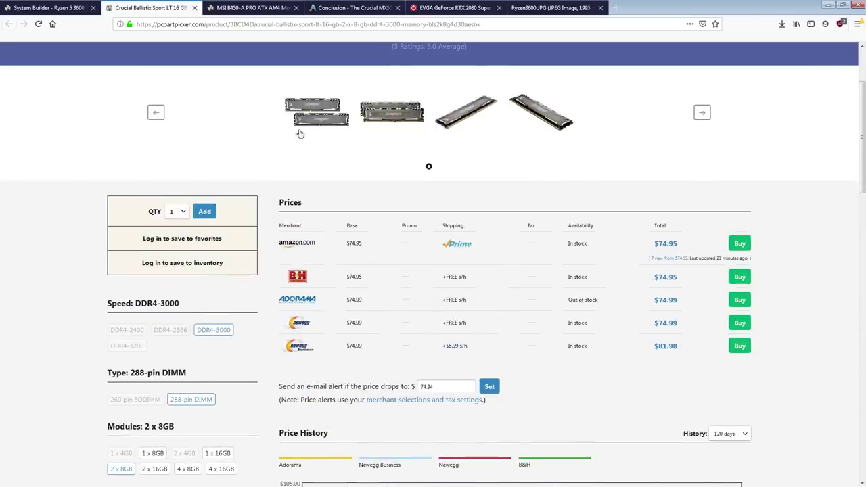
pyautogui.scroll(2, 406, 176)
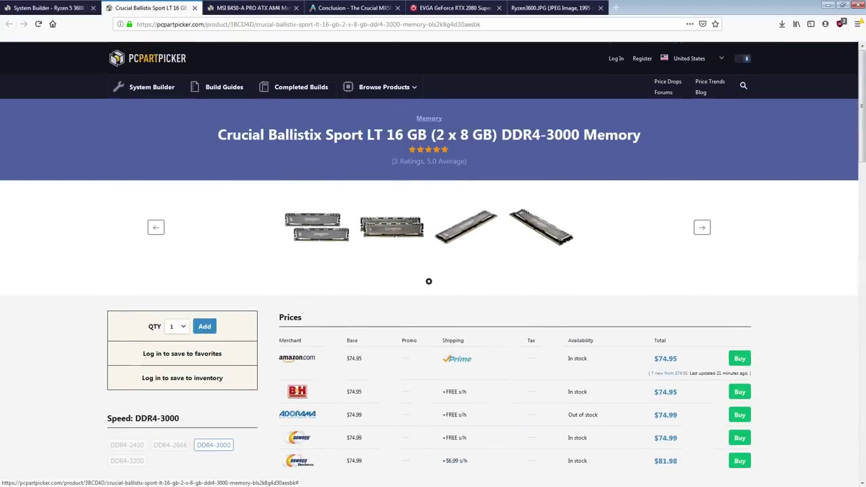
pyautogui.scroll(-3, 474, 216)
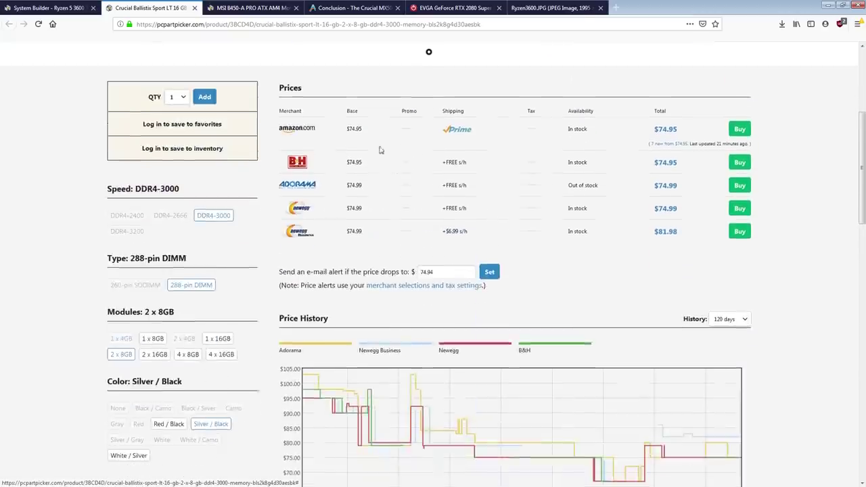
pyautogui.scroll(3, 514, 195)
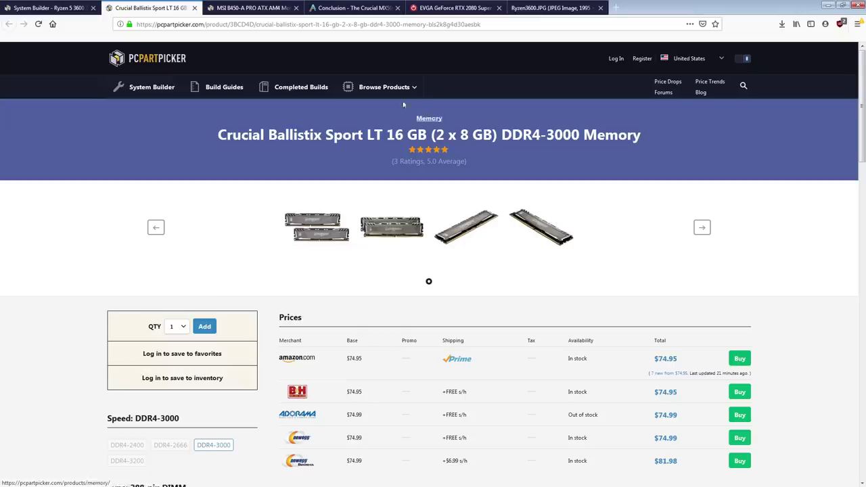
pyautogui.scroll(-2, 537, 232)
pyautogui.scroll(1, 516, 217)
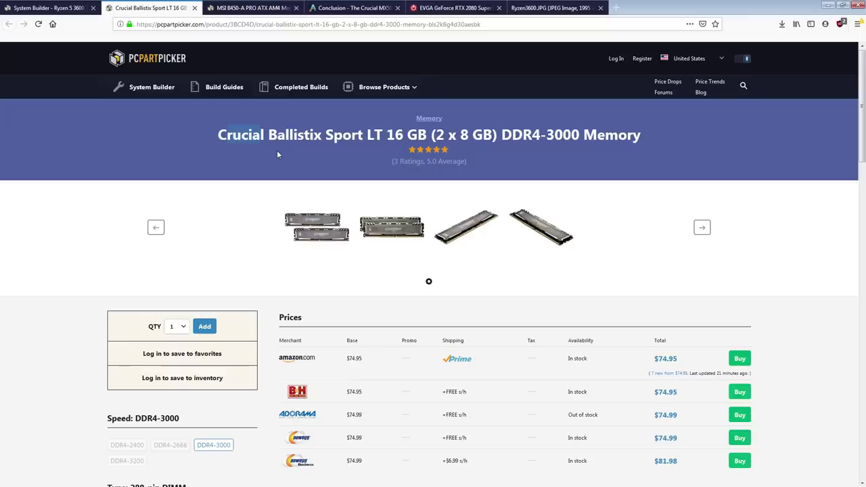
pyautogui.scroll(-3, 304, 173)
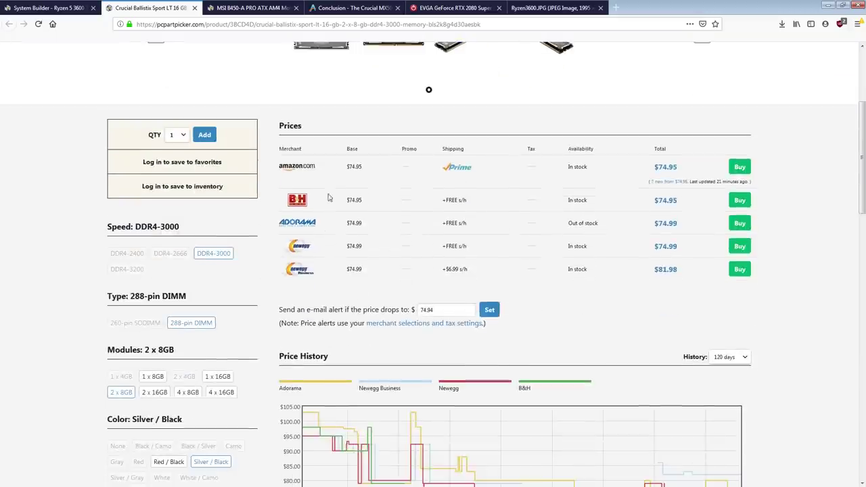
pyautogui.scroll(4, 325, 165)
pyautogui.scroll(-5, 276, 203)
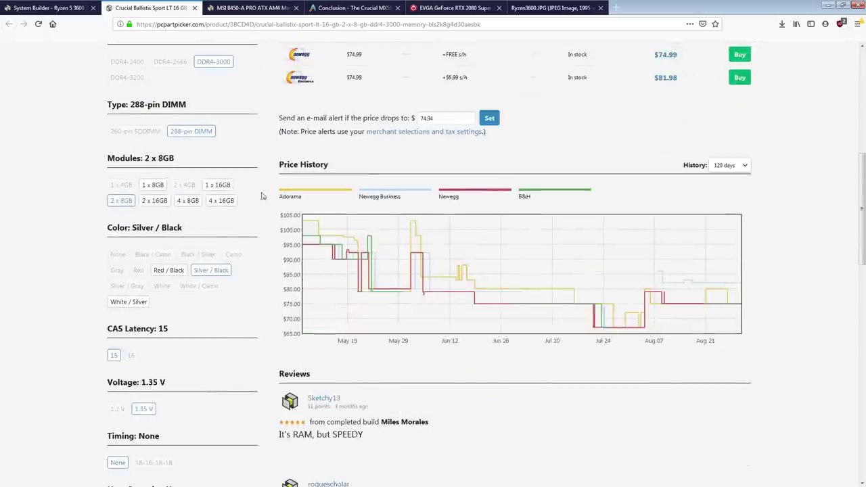
pyautogui.scroll(3, 316, 186)
pyautogui.scroll(3, 316, 186)
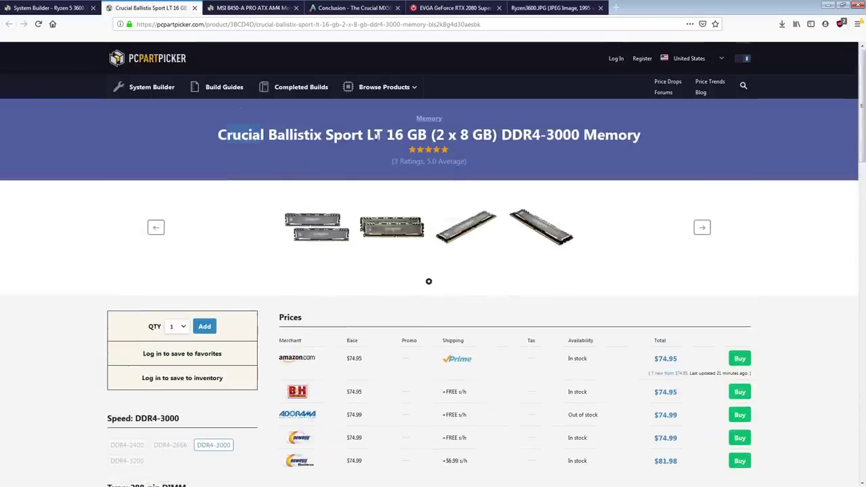
pyautogui.scroll(-2, 418, 246)
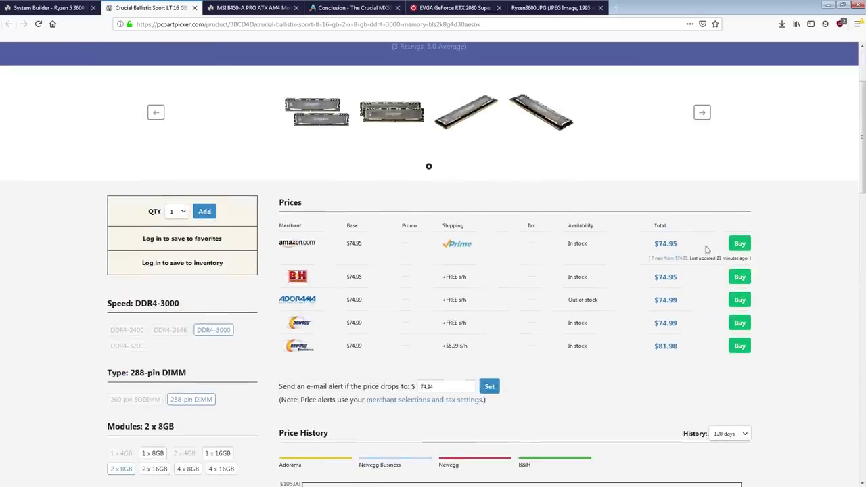
# Return to the System Builder list showing the $74.95 memory and 356W estimated wattage, clearing the highlight.
pyautogui.click(42, 8)
pyautogui.click(822, 281)
pyautogui.scroll(-3, 599, 257)
pyautogui.scroll(2, 395, 204)
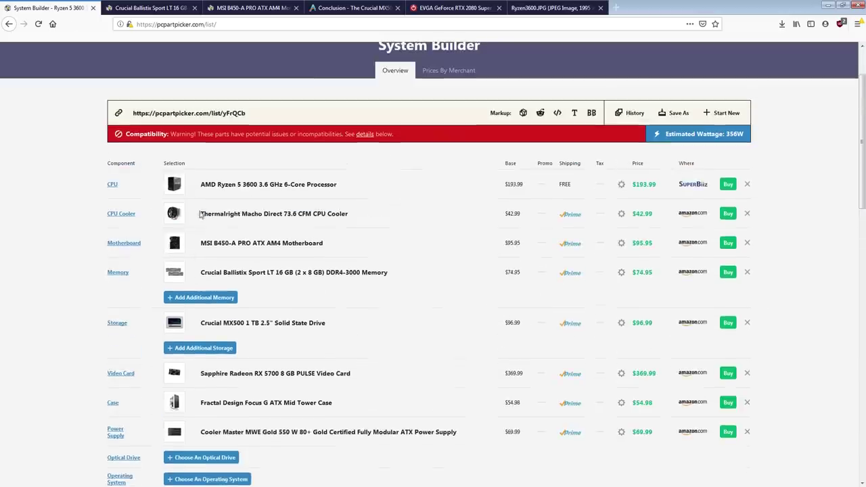
# Open the Thermalright Macho Direct cooler's product page in a new tab and look it over.
pyautogui.rightClick(286, 212)
pyautogui.rightClick(251, 216)
pyautogui.click(277, 224)
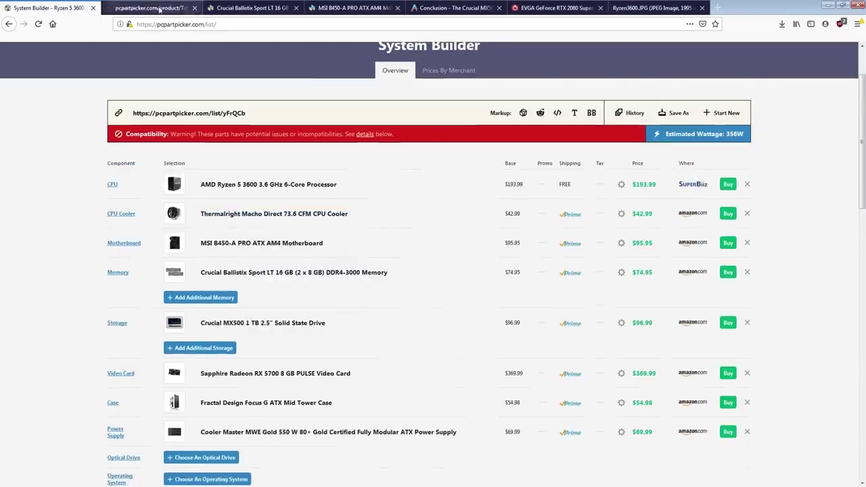
pyautogui.scroll(-3, 503, 215)
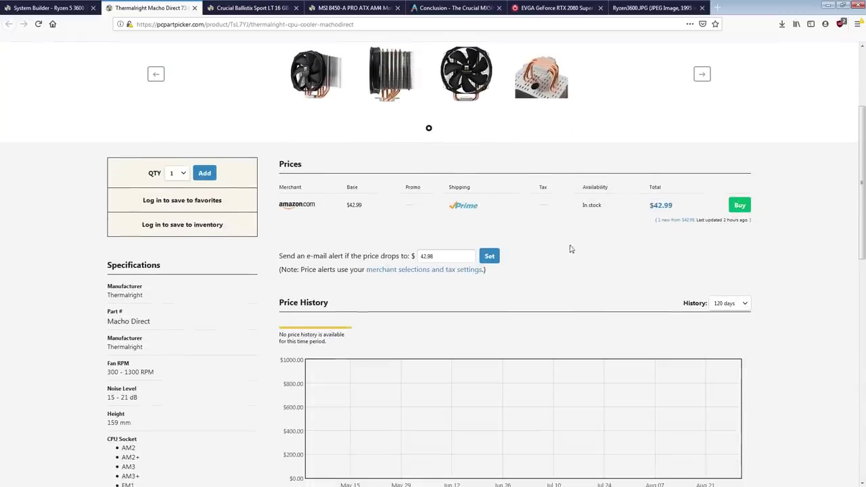
pyautogui.scroll(3, 568, 247)
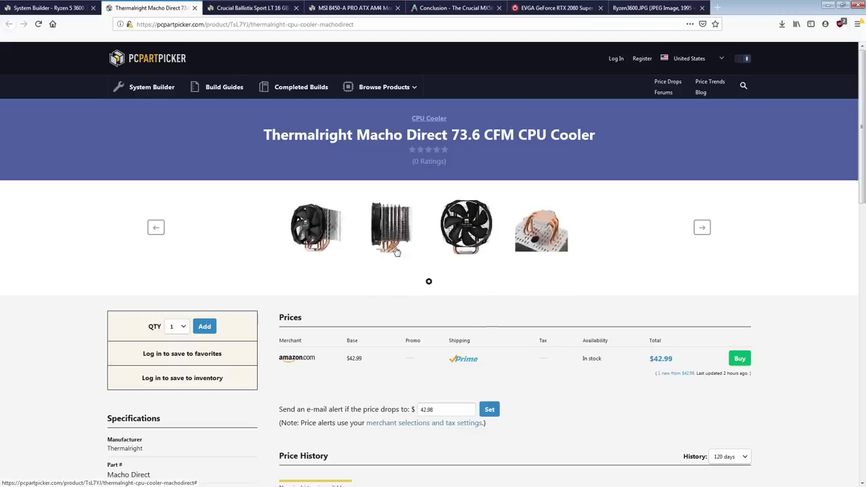
# Return to the parts list showing the $369.99 RX 5700 PULSE and $69.99 Cooler Master 550 W supply.
pyautogui.click(47, 8)
pyautogui.scroll(-2, 233, 127)
pyautogui.scroll(2, 233, 127)
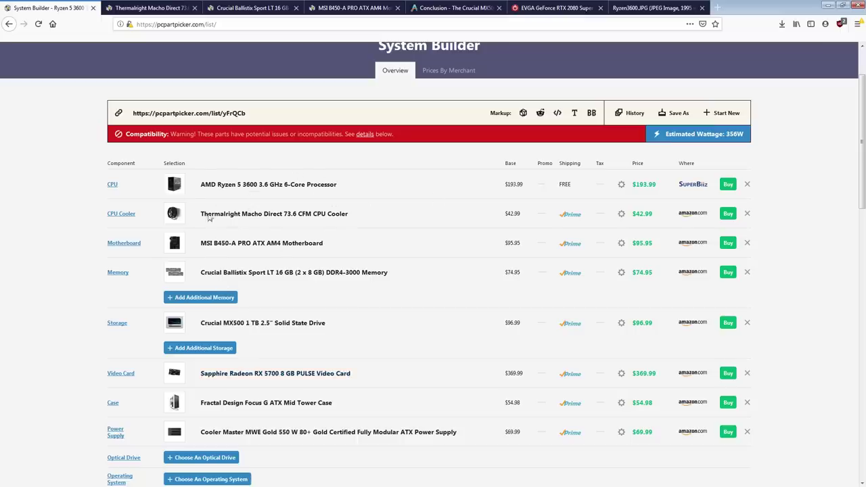
# View the Ryzen 5 3600 benchmark chart, then go back to the System Builder list.
pyautogui.click(627, 9)
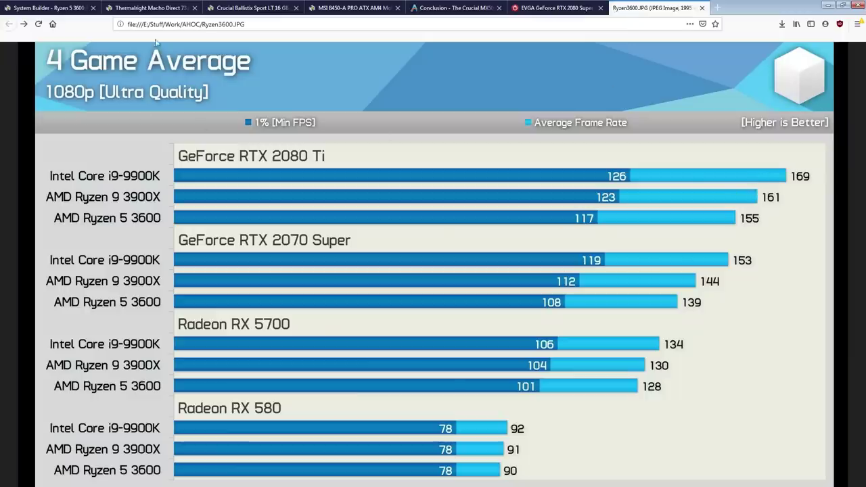
pyautogui.click(163, 9)
pyautogui.click(68, 9)
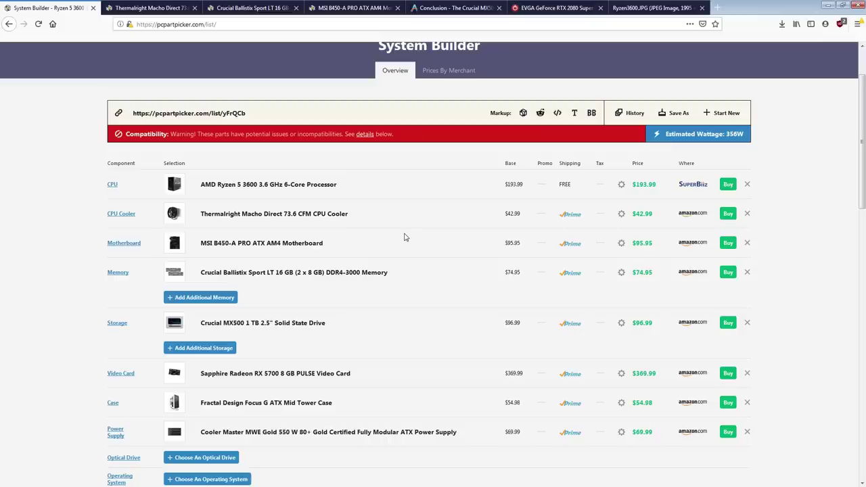
# Open the MSI B450-A PRO ATX motherboard's product page in a new tab.
pyautogui.rightClick(277, 241)
pyautogui.rightClick(250, 245)
pyautogui.click(260, 251)
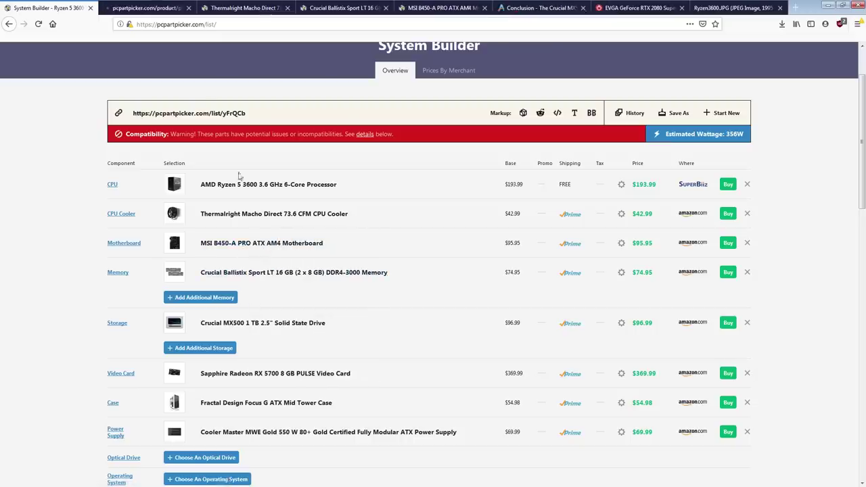
# Open Newegg's $99.99 MSI B450-A PRO listing from the Prices section and close its image gallery.
pyautogui.click(172, 12)
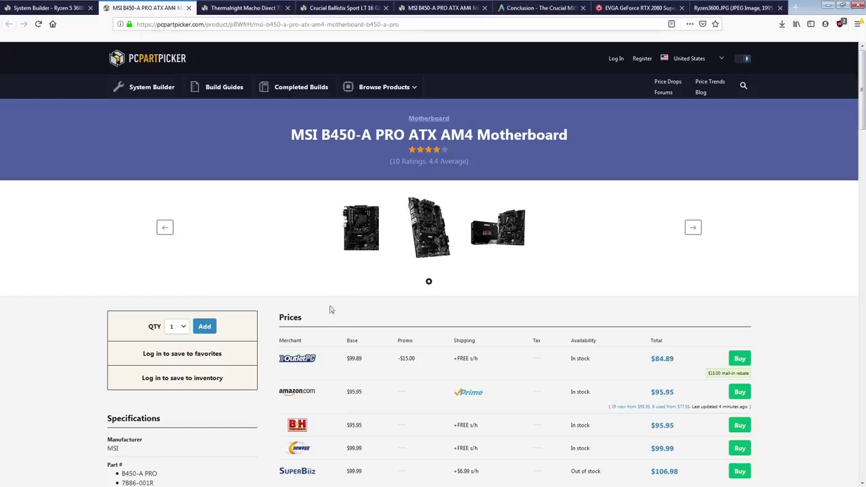
pyautogui.scroll(-3, 453, 267)
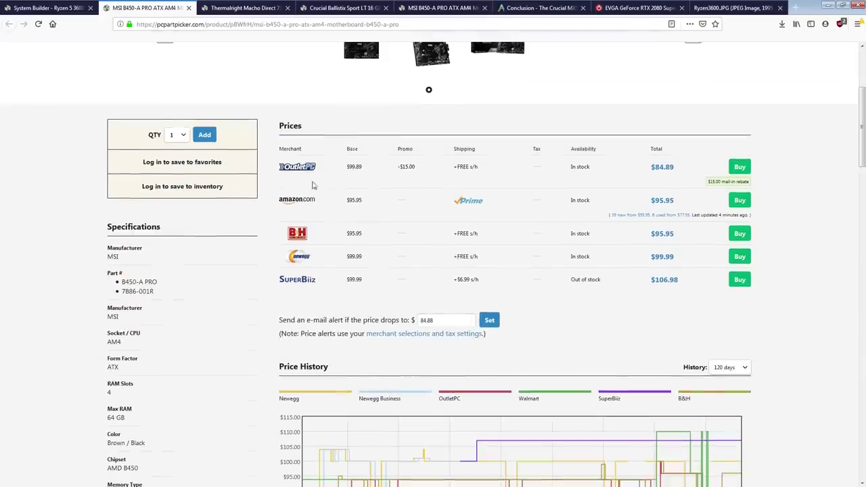
pyautogui.middleClick(302, 257)
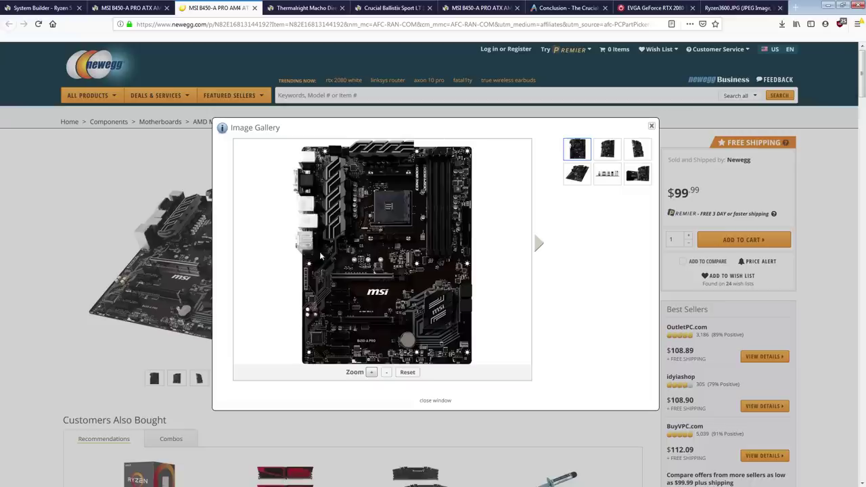
pyautogui.click(651, 127)
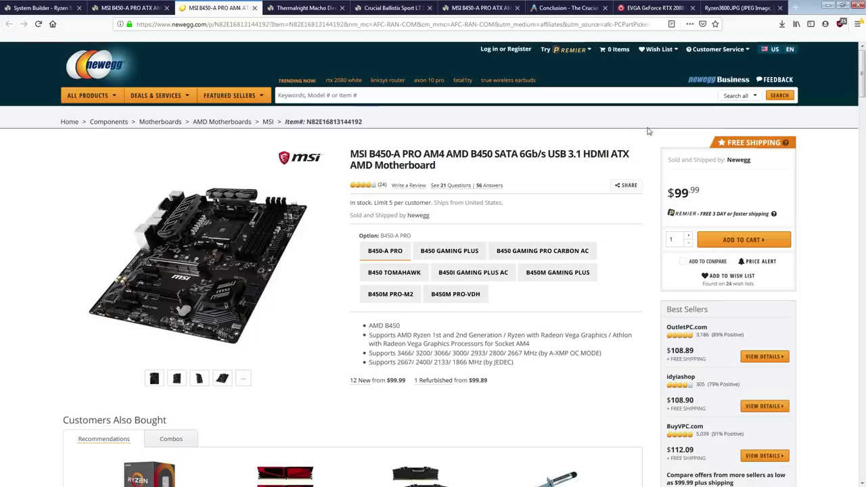
# Close the Newegg page and return to the parts list, where the MSI B450-A PRO shows $95.95.
pyautogui.click(254, 7)
pyautogui.click(46, 9)
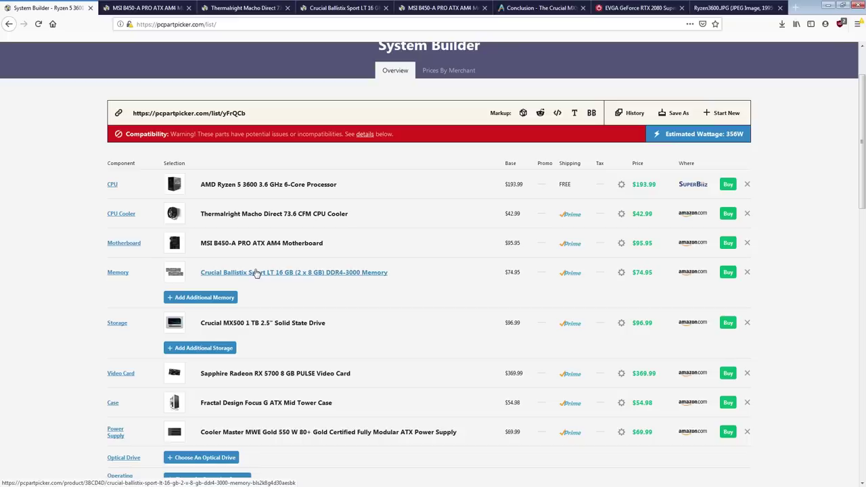
pyautogui.scroll(-3, 329, 171)
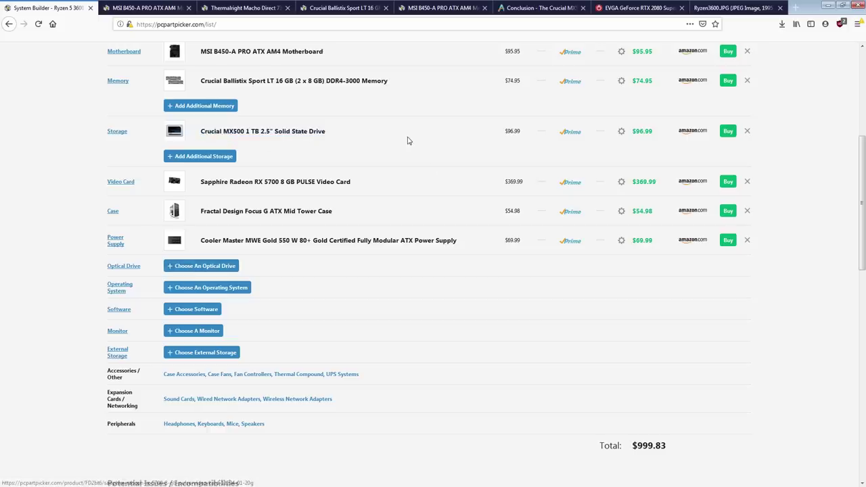
pyautogui.moveTo(661, 130); pyautogui.dragTo(637, 135)
pyautogui.click(443, 160)
pyautogui.scroll(2, 241, 221)
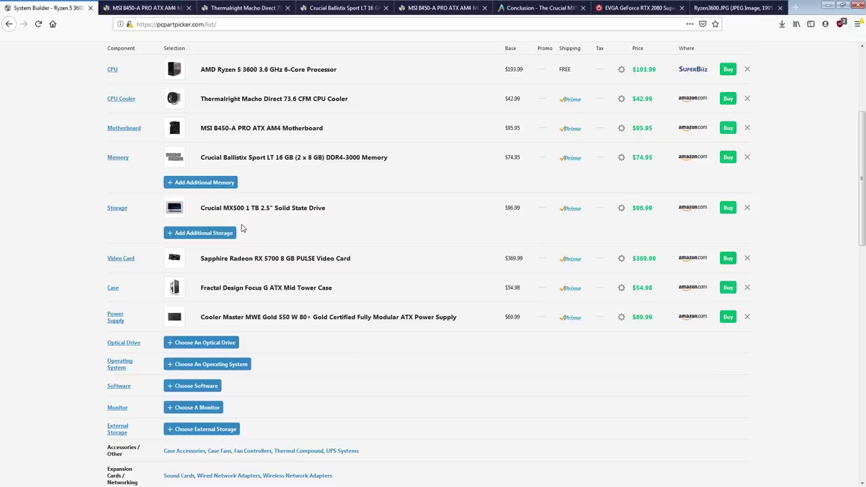
pyautogui.rightClick(239, 262)
pyautogui.click(270, 269)
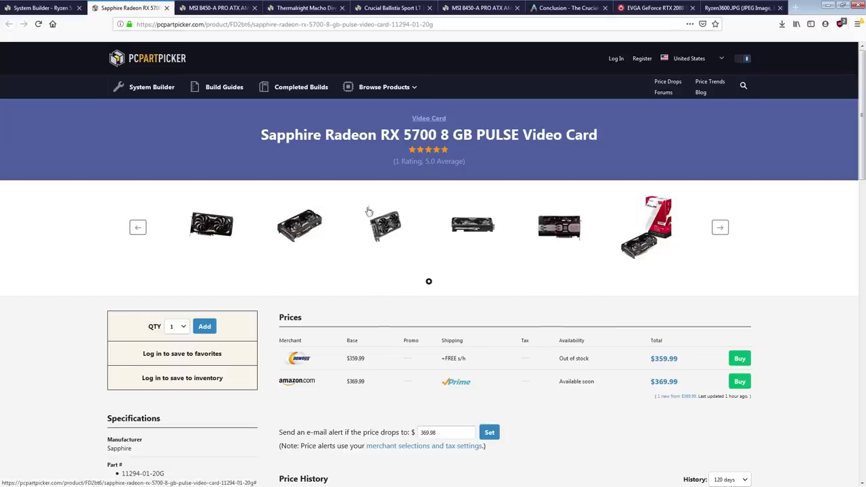
pyautogui.click(166, 8)
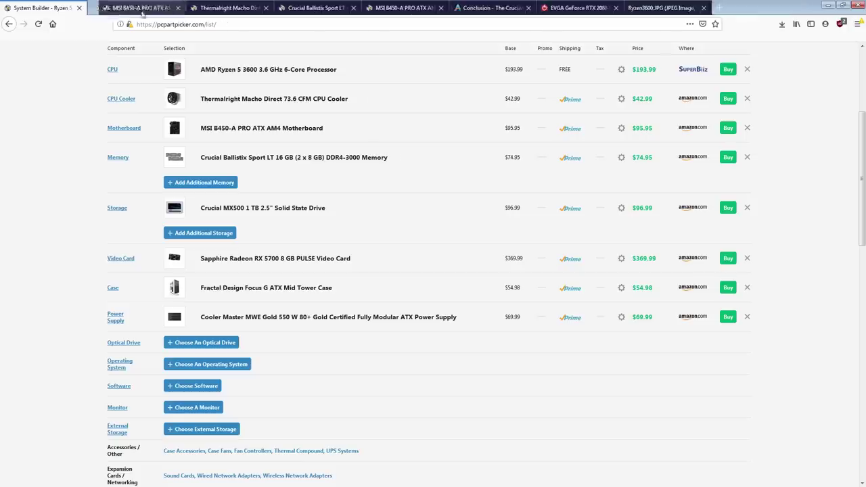
# Open the white Fractal Design Focus G case page ($54.98 at Amazon) in a new tab and view its photo.
pyautogui.rightClick(230, 289)
pyautogui.click(253, 298)
pyautogui.click(128, 9)
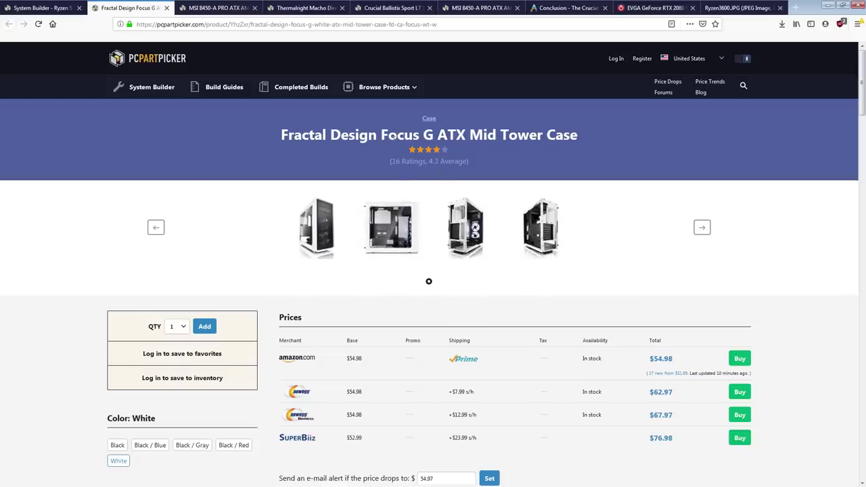
pyautogui.scroll(-2, 483, 261)
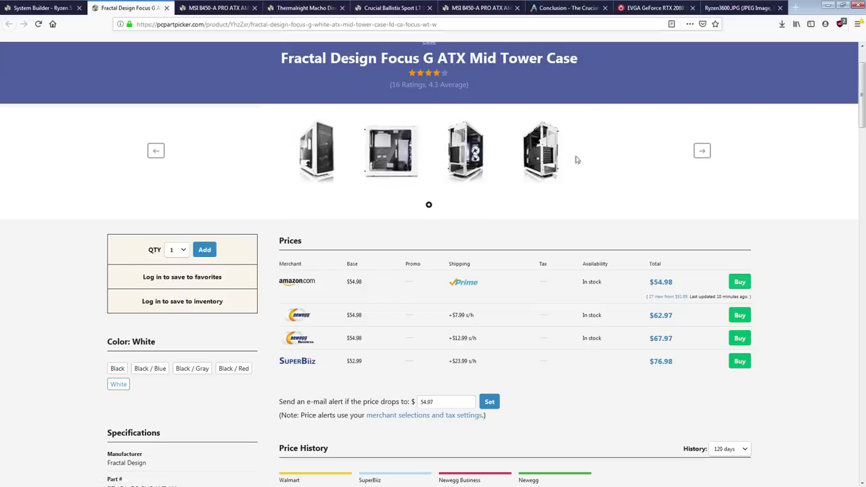
pyautogui.click(318, 152)
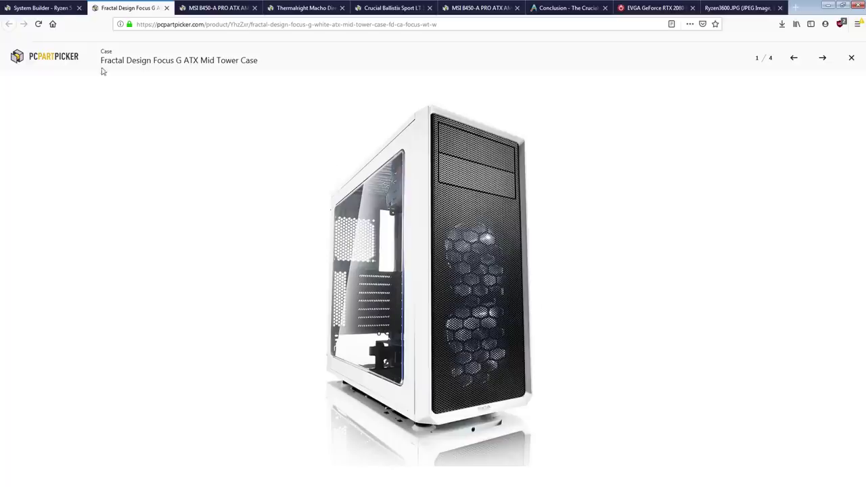
pyautogui.click(851, 58)
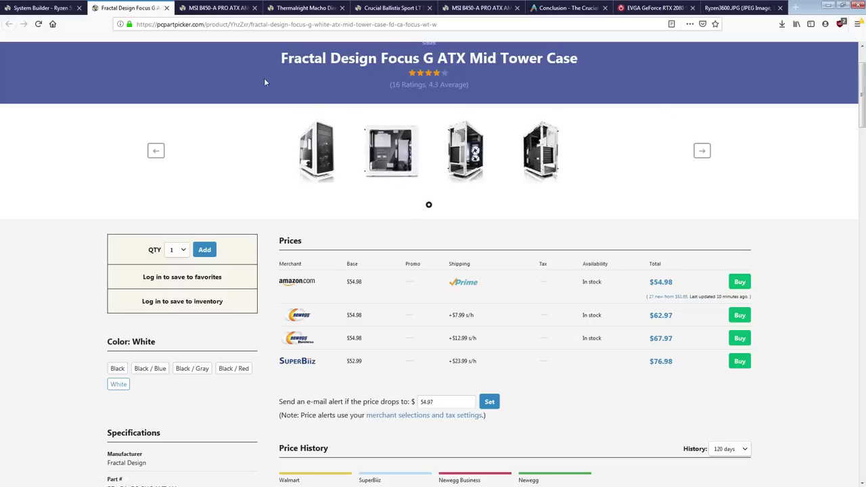
# Switch between the case page and parts list, ending on the build list at the Power Supply row.
pyautogui.hotkey('ctrl', 'shift', 'Tab')
pyautogui.scroll(5, 280, 156)
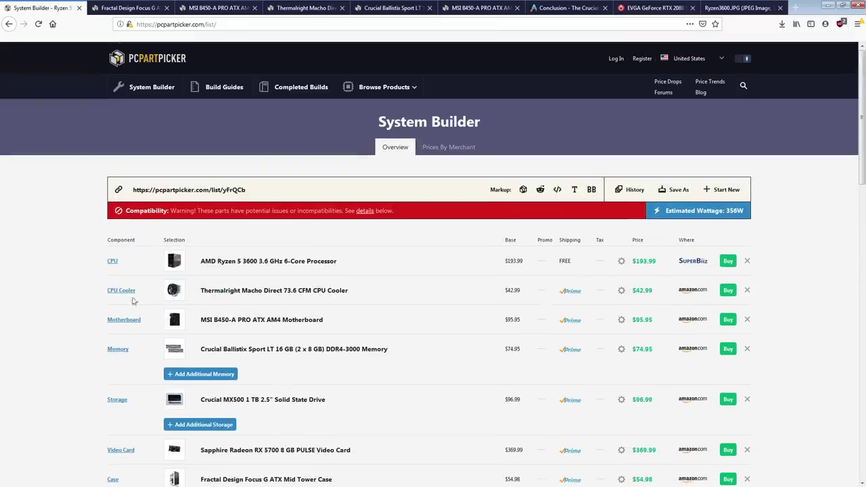
pyautogui.hotkey('ctrl', 'Tab')
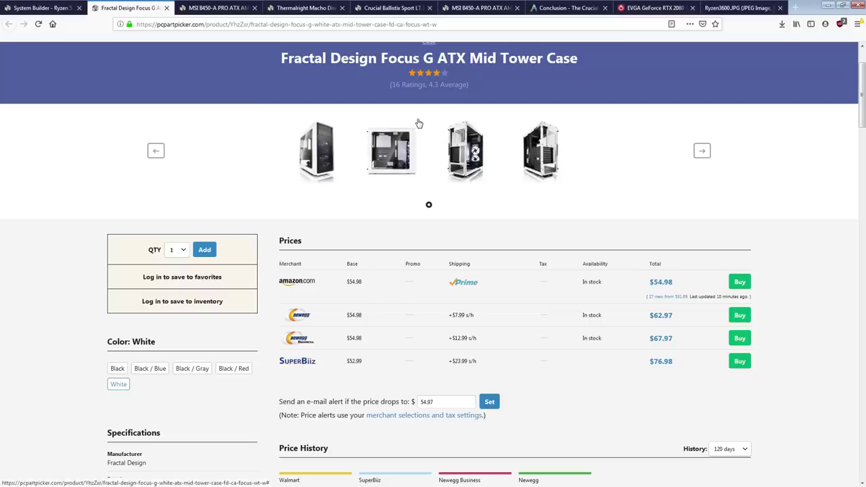
pyautogui.click(47, 8)
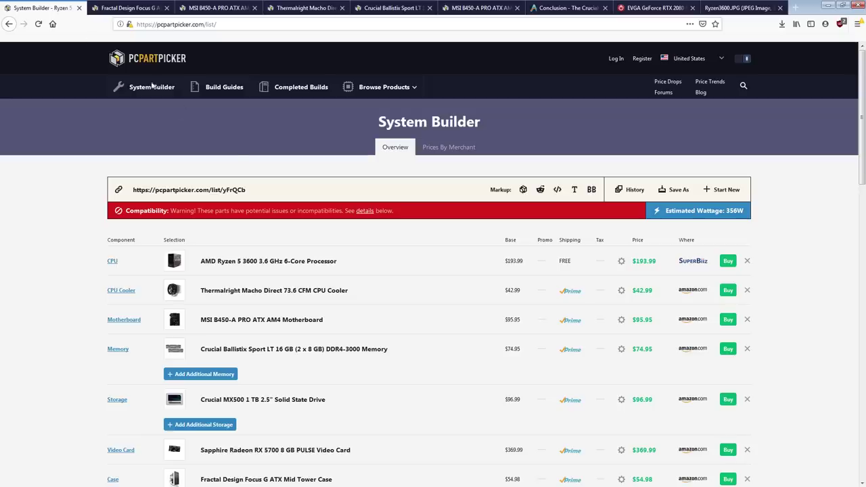
pyautogui.scroll(-4, 290, 235)
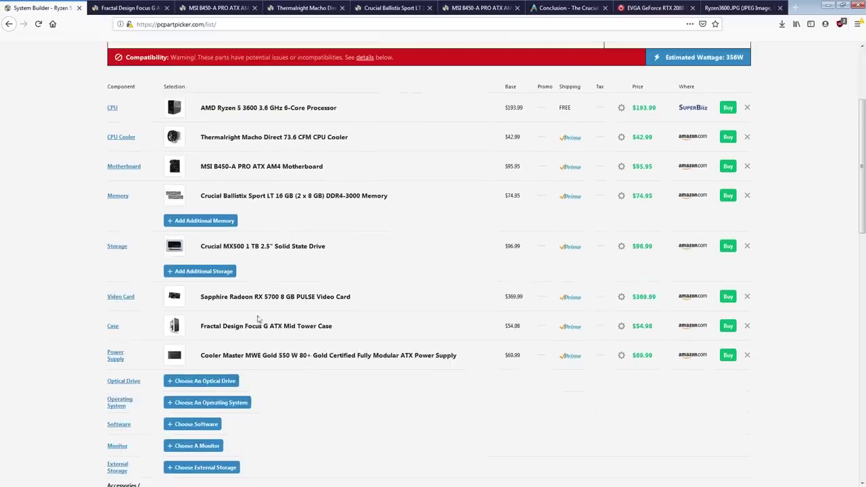
# Open the Cooler Master MWE Gold 550 W page in a new tab, showing $69.99 at Amazon.
pyautogui.rightClick(250, 358)
pyautogui.click(274, 228)
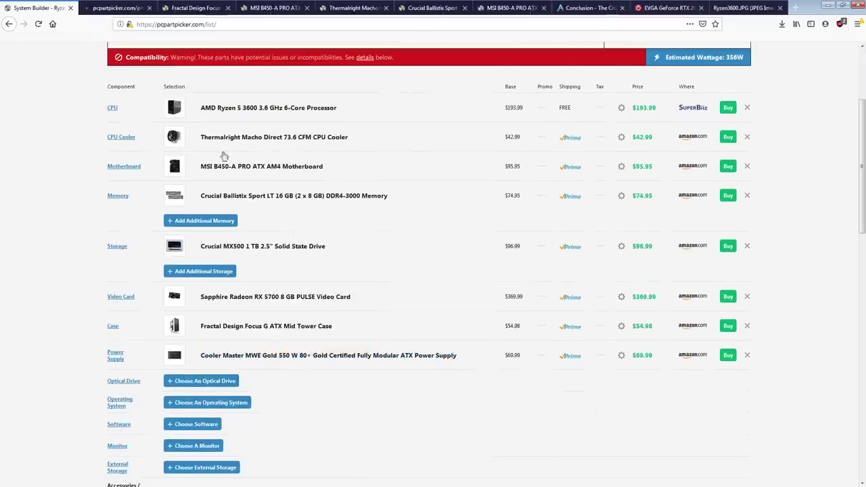
pyautogui.click(117, 10)
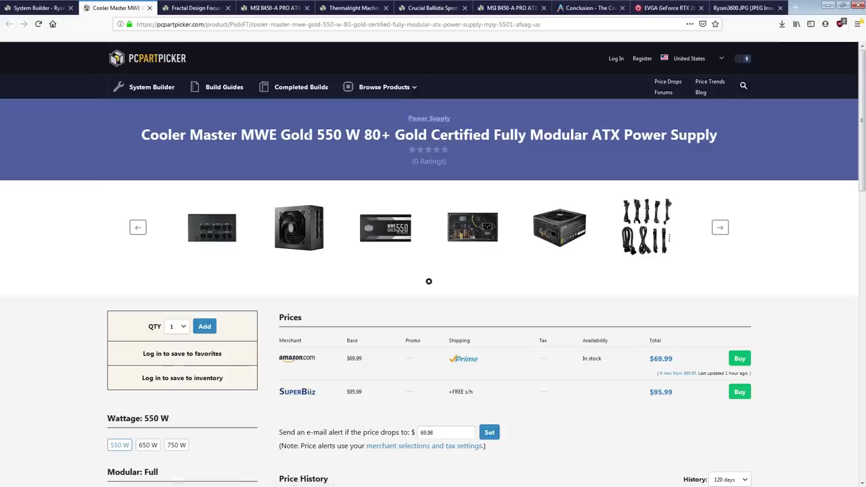
pyautogui.moveTo(358, 135); pyautogui.dragTo(318, 135)
pyautogui.click(327, 135)
pyautogui.click(39, 8)
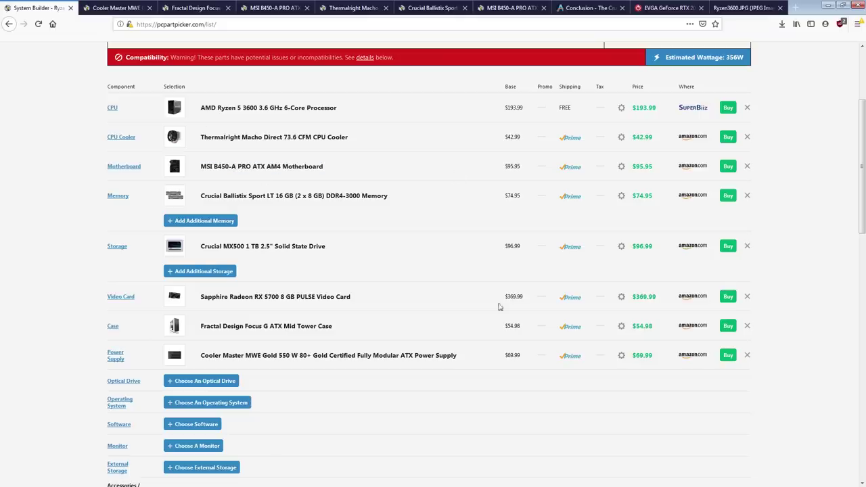
pyautogui.scroll(-3, 705, 412)
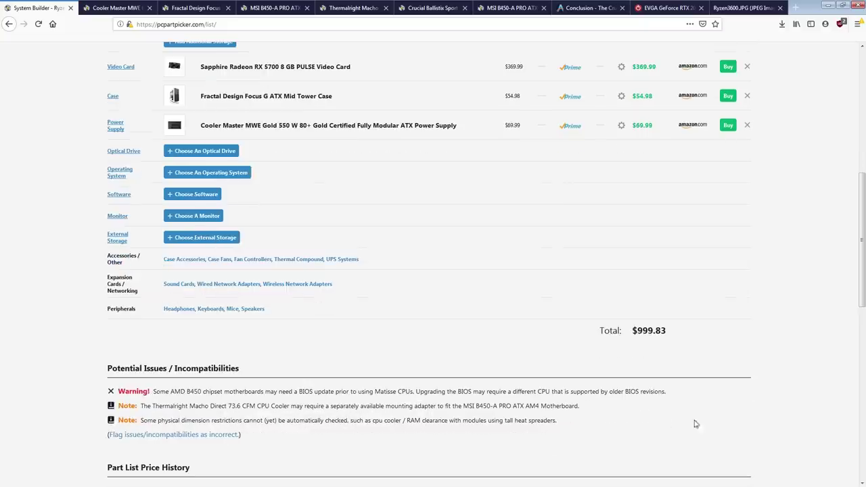
pyautogui.scroll(4, 518, 297)
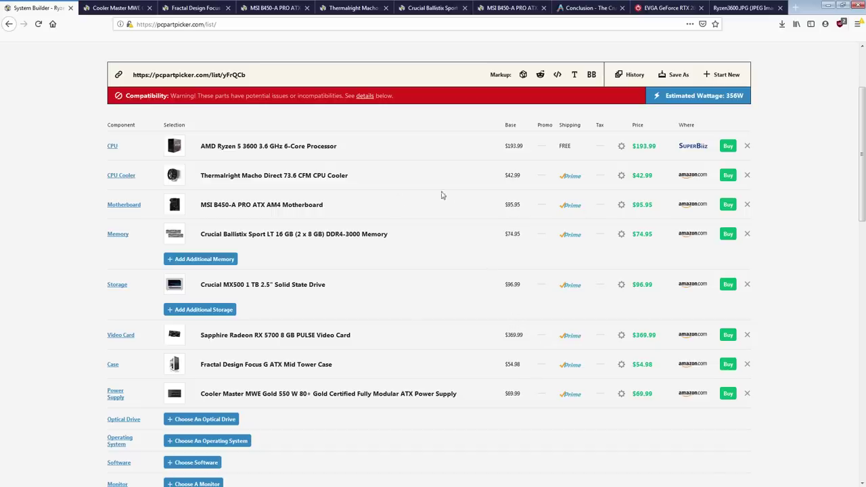
pyautogui.scroll(-5, 514, 267)
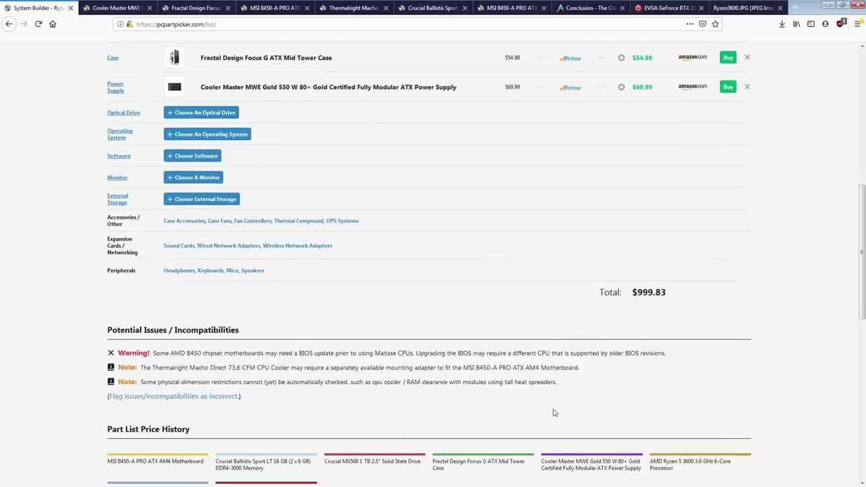
pyautogui.scroll(5, 473, 309)
# Remove the CPU cooler and the Ryzen 5 3600 from the build.
pyautogui.click(748, 220)
pyautogui.scroll(-2, 531, 330)
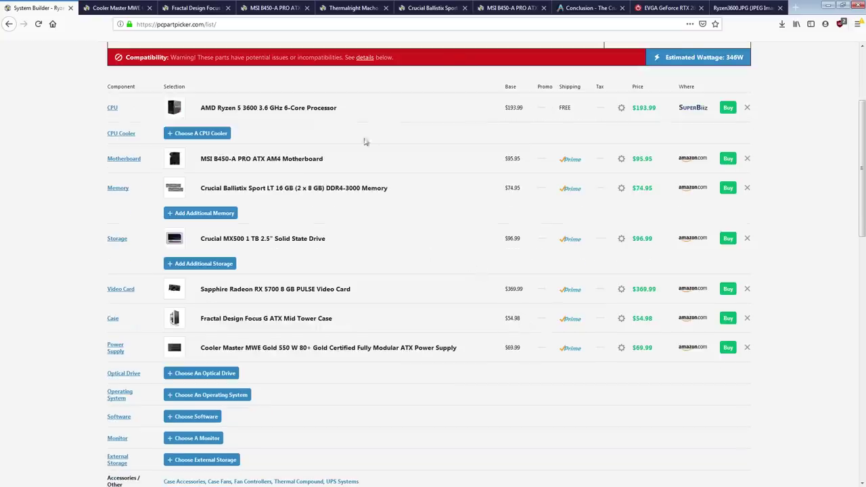
pyautogui.scroll(-4, 586, 305)
pyautogui.scroll(6, 442, 245)
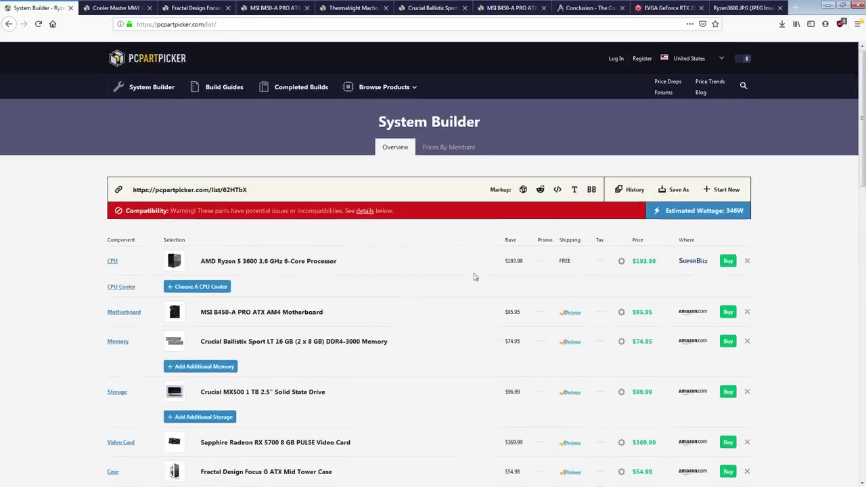
pyautogui.click(748, 260)
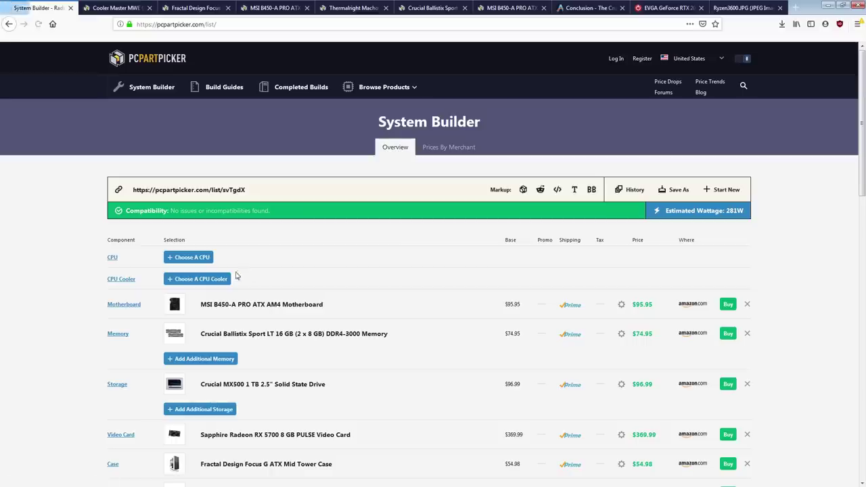
# Add the AMD Ryzen 5 2600 ($133.00) as the CPU, bringing the total to $895.85.
pyautogui.click(204, 258)
pyautogui.scroll(-3, 406, 258)
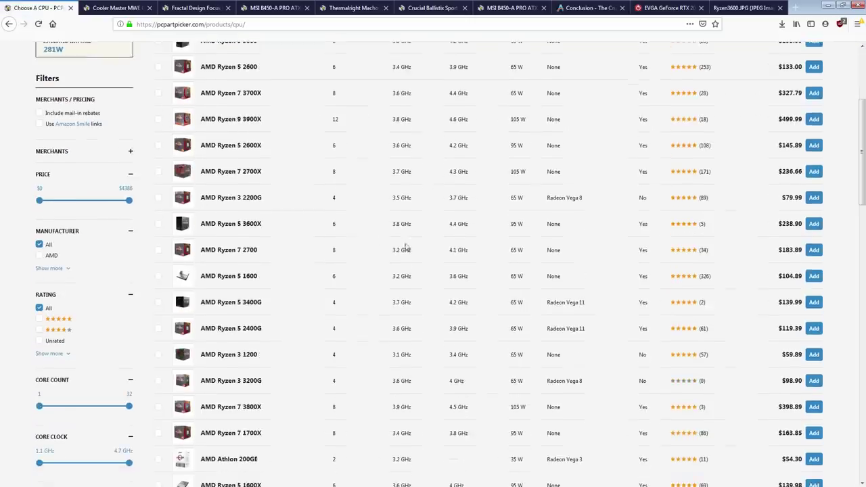
pyautogui.scroll(1, 234, 144)
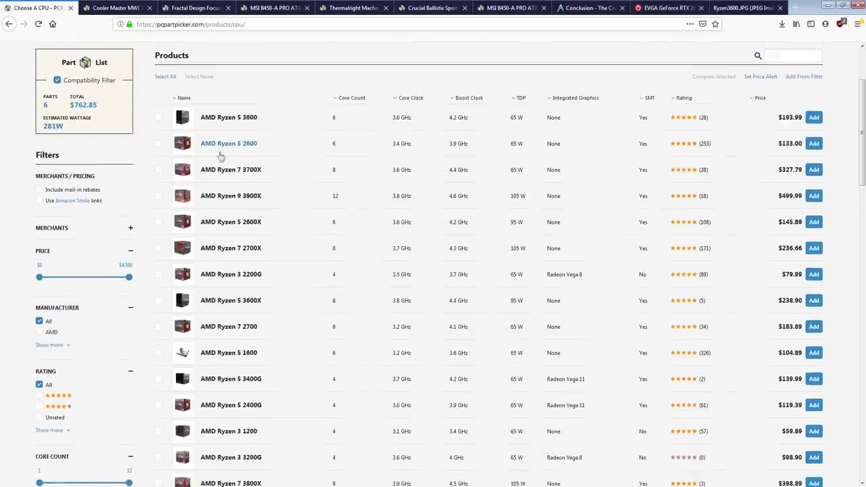
pyautogui.click(814, 144)
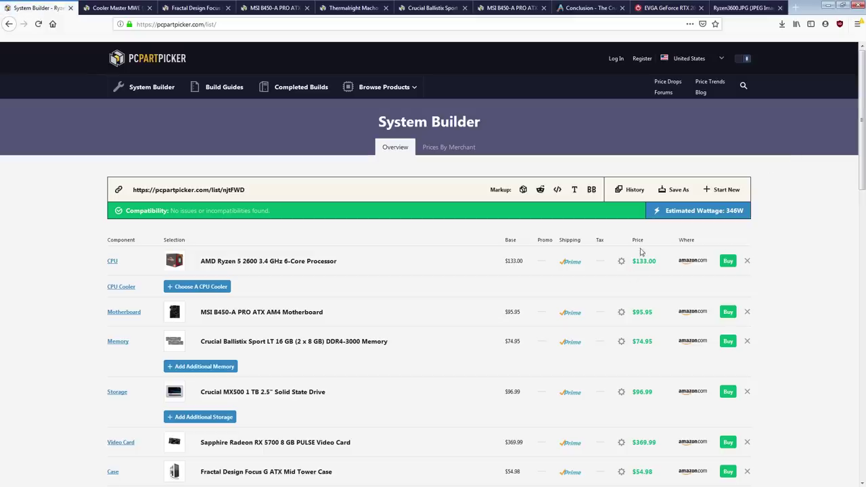
pyautogui.scroll(-5, 552, 378)
pyautogui.scroll(-2, 546, 345)
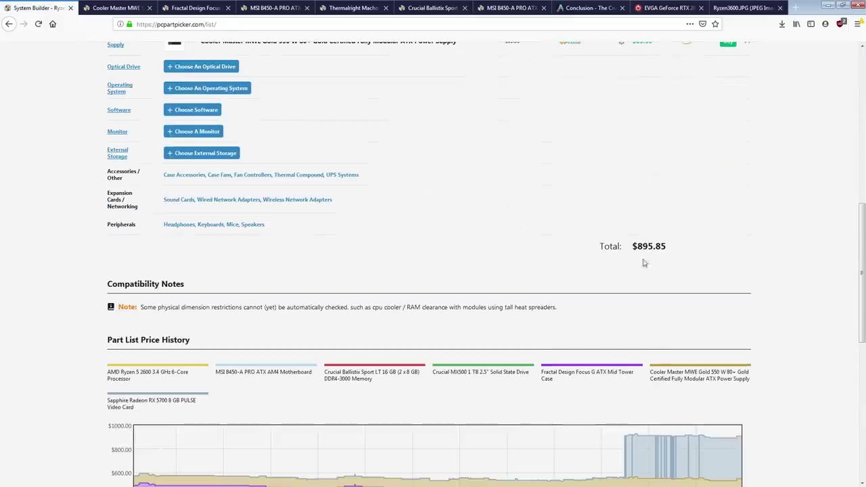
pyautogui.moveTo(634, 255); pyautogui.dragTo(744, 267)
pyautogui.click(663, 305)
pyautogui.scroll(1, 369, 276)
pyautogui.scroll(4, 369, 276)
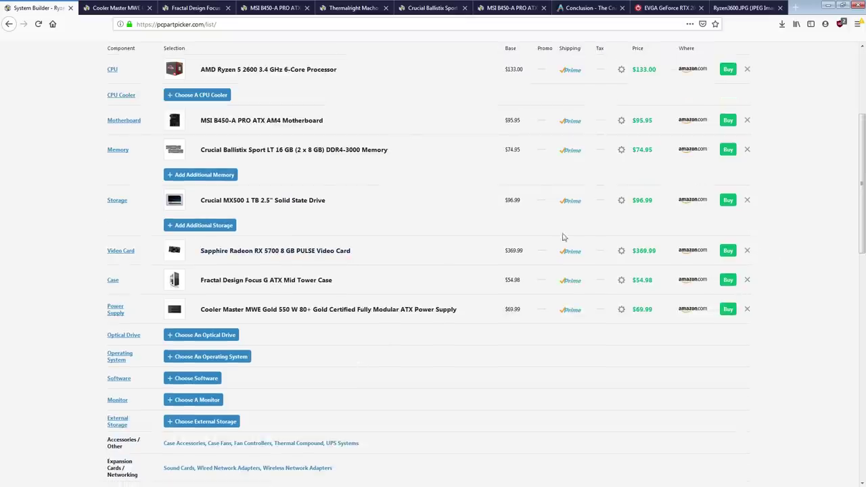
# Highlight the Crucial MX500 storage and Crucial Ballistix memory names in the parts list.
pyautogui.moveTo(326, 201); pyautogui.dragTo(201, 201)
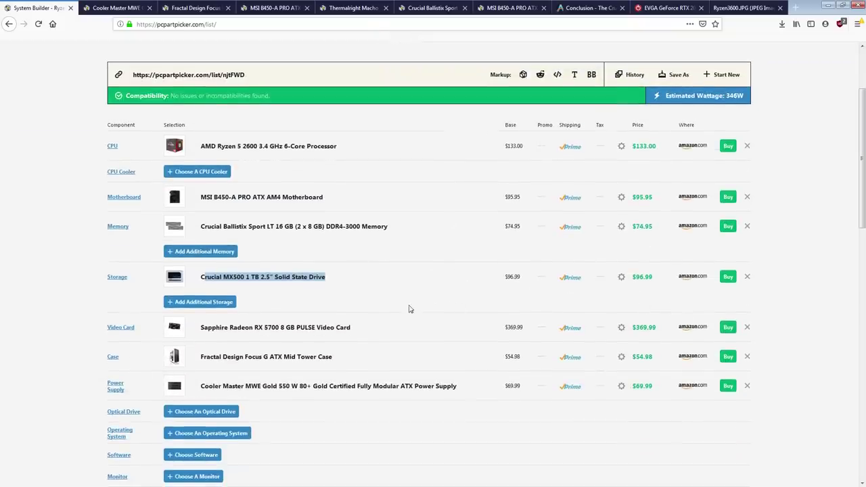
pyautogui.click(406, 276)
pyautogui.moveTo(410, 231); pyautogui.dragTo(201, 231)
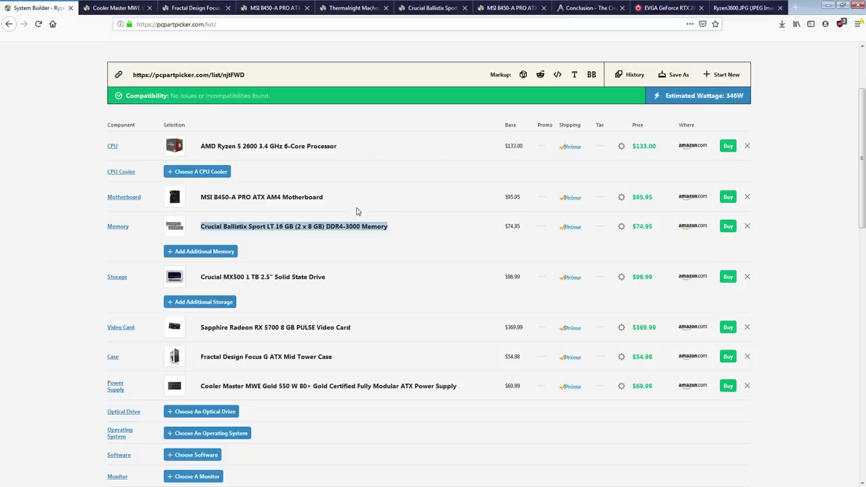
pyautogui.click(440, 231)
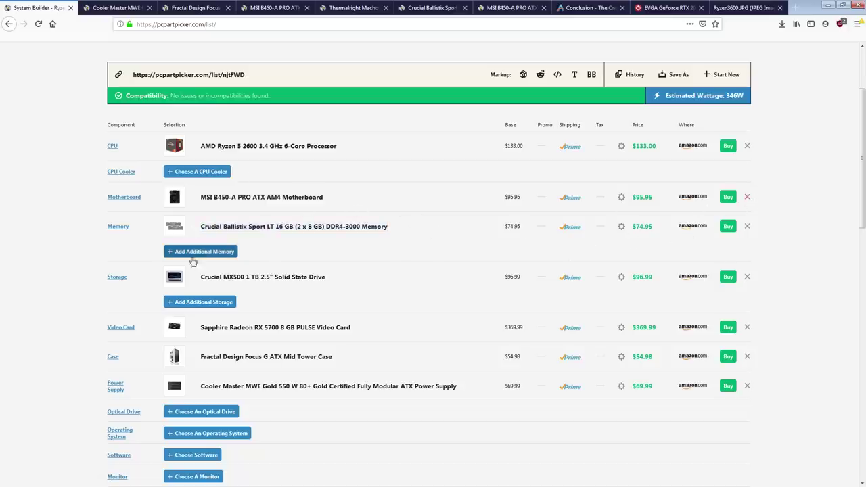
# View the Crucial Ballistix memory product page, then return to the parts list.
pyautogui.click(272, 230)
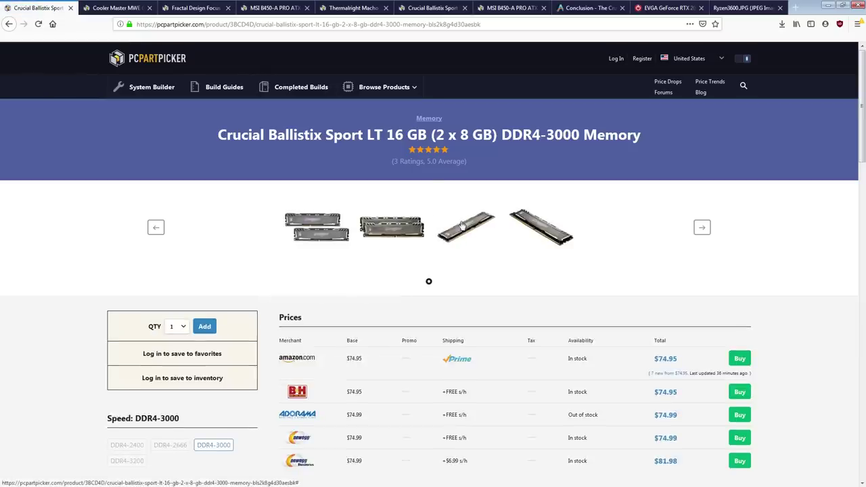
pyautogui.scroll(-3, 339, 223)
pyautogui.scroll(3, 217, 216)
pyautogui.scroll(-1, 209, 213)
pyautogui.click(9, 24)
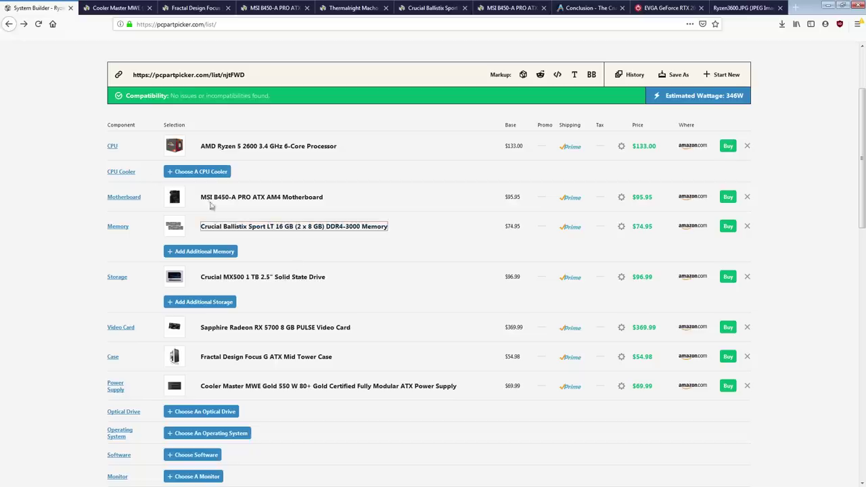
# List memory kits filtered to 2 x 8GB modules, sorted by price, cheapest first.
pyautogui.click(216, 254)
pyautogui.scroll(-3, 165, 290)
pyautogui.scroll(3, 164, 290)
pyautogui.scroll(-6, 136, 289)
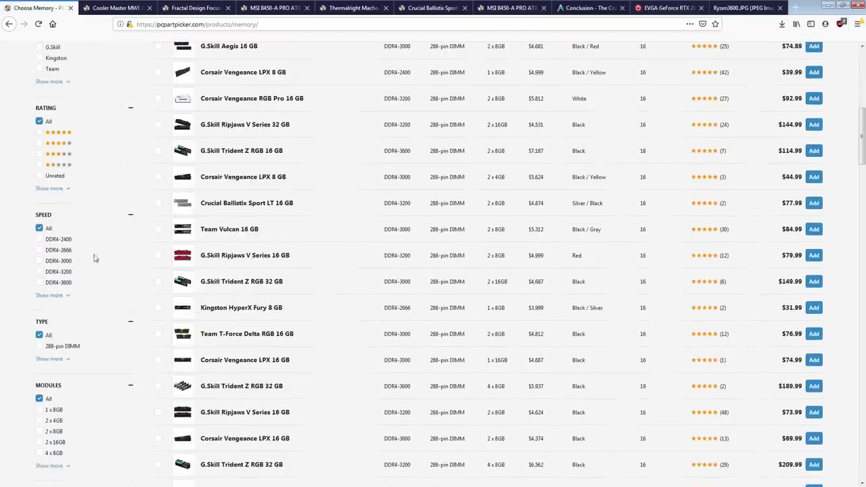
pyautogui.click(58, 433)
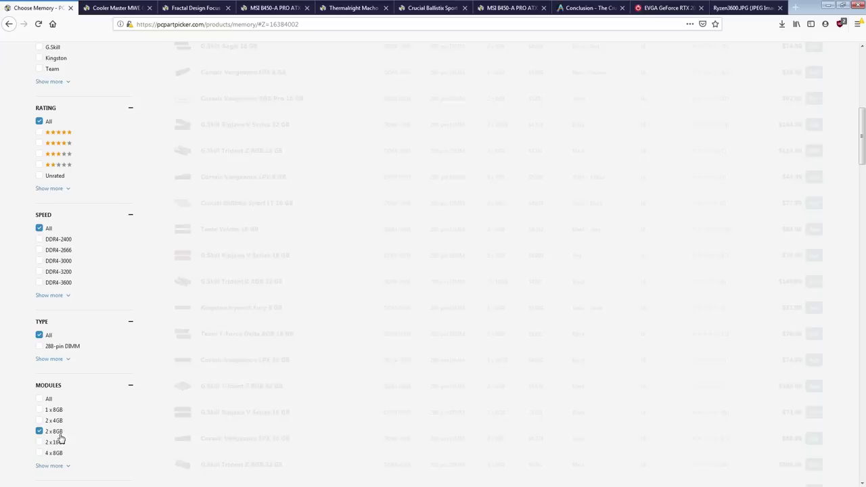
pyautogui.scroll(4, 159, 291)
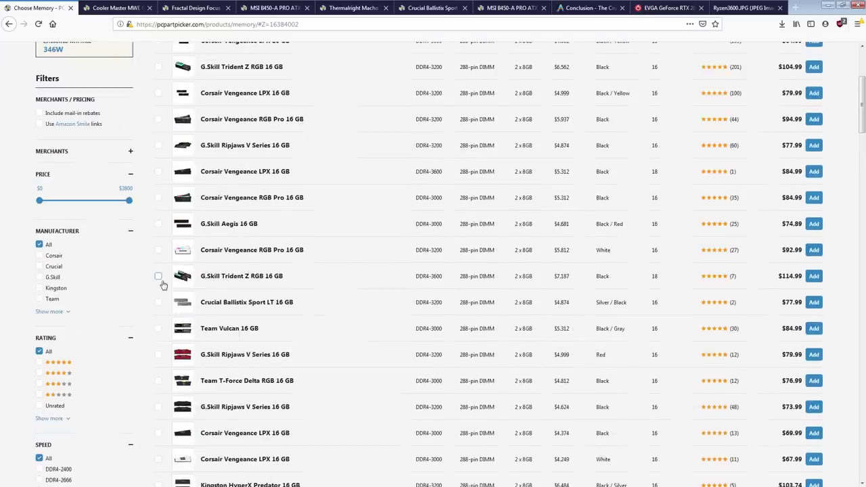
pyautogui.scroll(1, 430, 257)
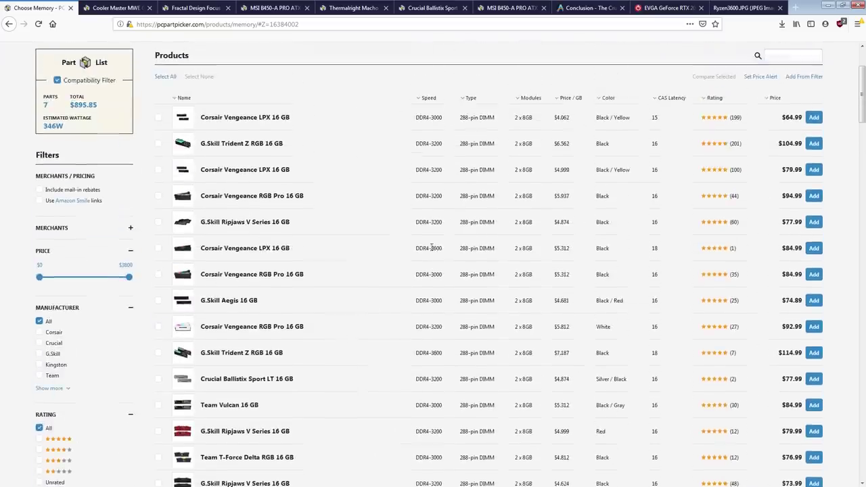
pyautogui.click(775, 98)
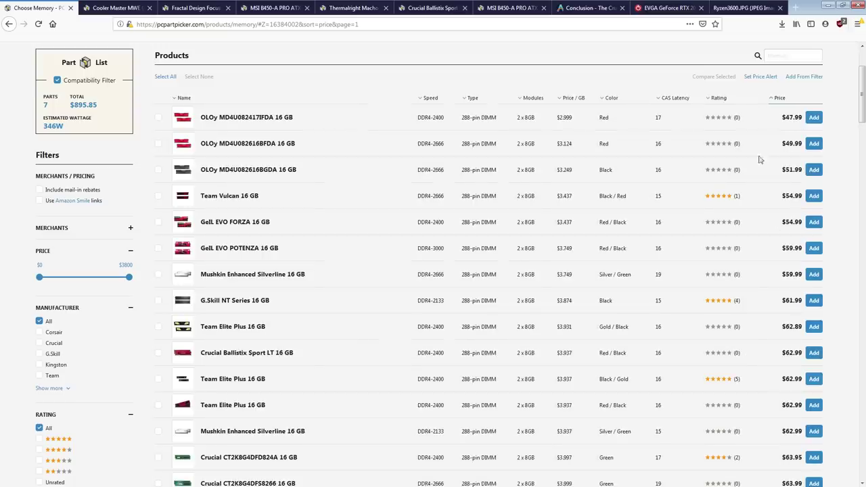
pyautogui.scroll(-1, 446, 197)
pyautogui.scroll(2, 771, 142)
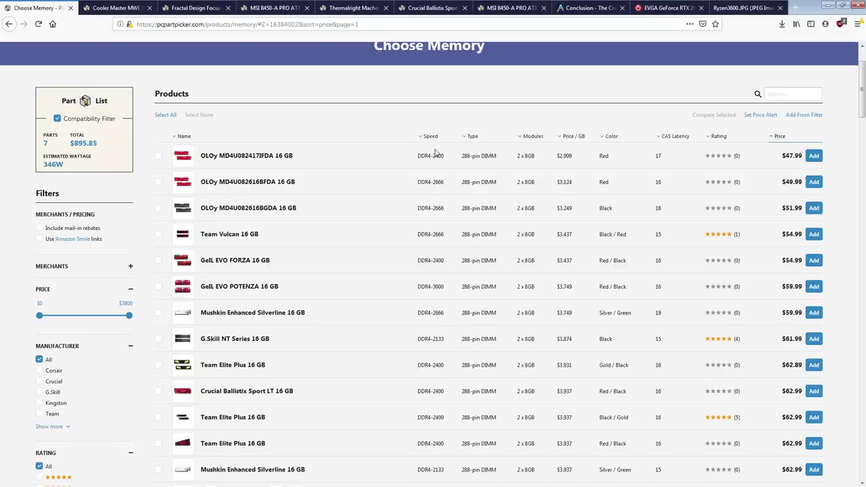
# Compare the cheapest $47.99 DDR4-2400 kit with the $64.99 Team T-FORCE VULCAN Z DDR4-3000.
pyautogui.moveTo(452, 155); pyautogui.dragTo(416, 156)
pyautogui.moveTo(781, 155); pyautogui.dragTo(809, 164)
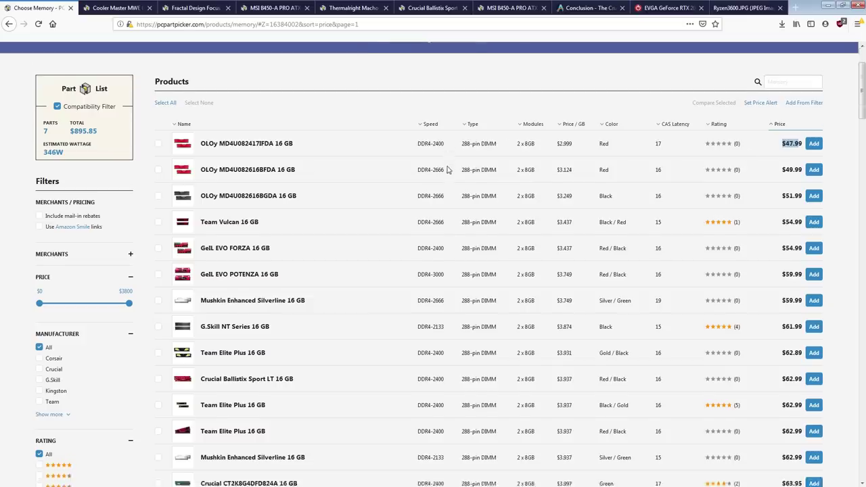
pyautogui.scroll(-10, 447, 171)
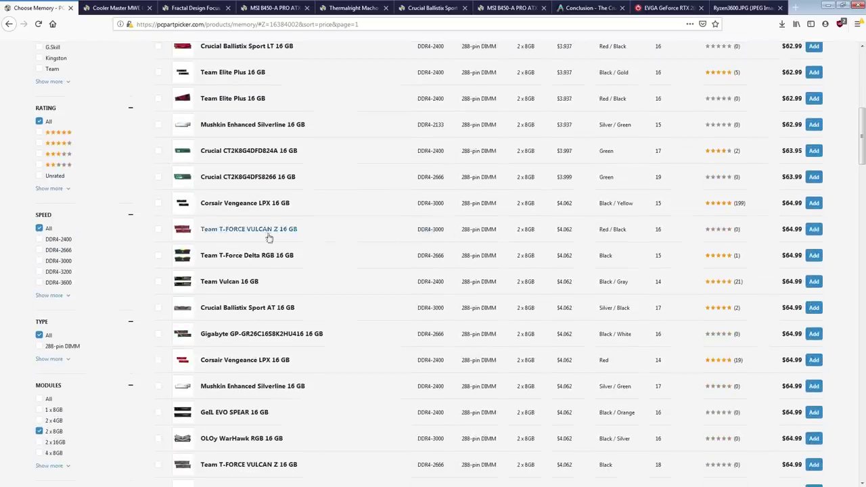
pyautogui.moveTo(325, 238); pyautogui.dragTo(263, 233)
pyautogui.moveTo(783, 237); pyautogui.dragTo(806, 233)
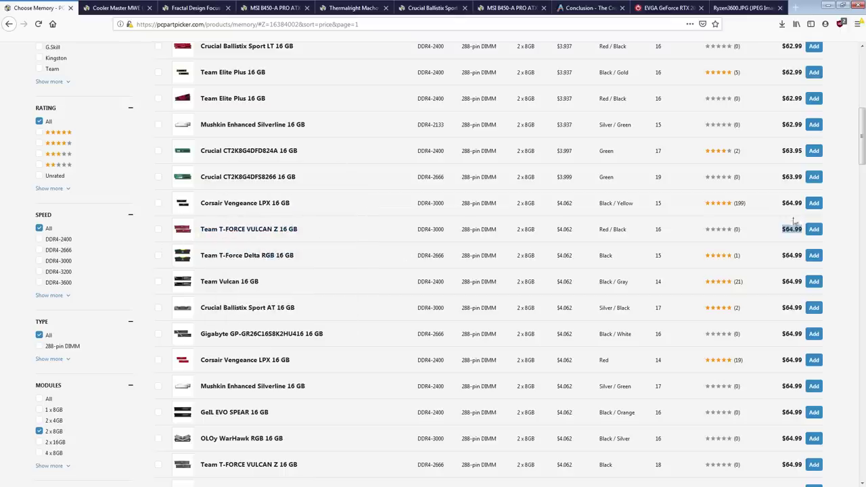
pyautogui.click(783, 233)
pyautogui.moveTo(334, 234); pyautogui.dragTo(201, 230)
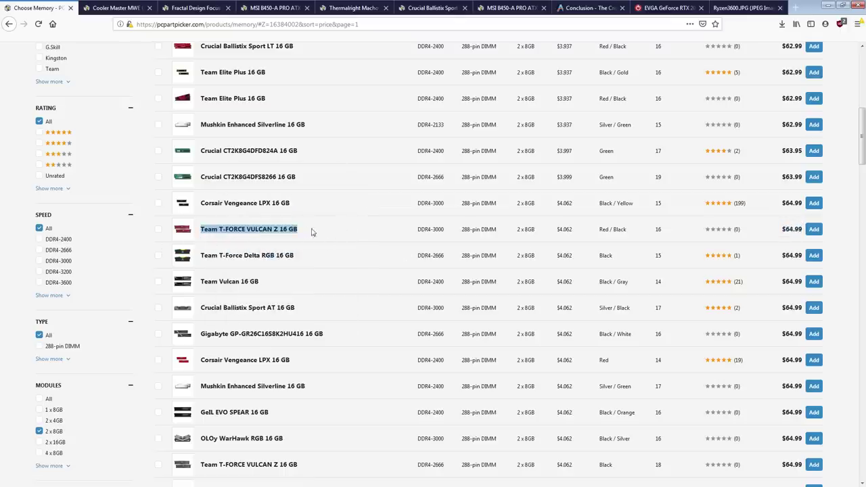
pyautogui.click(421, 232)
pyautogui.moveTo(420, 233); pyautogui.dragTo(455, 231)
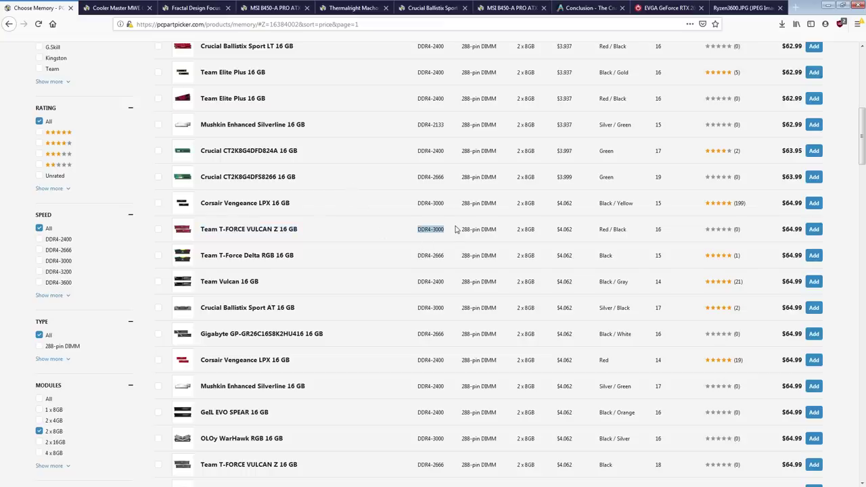
pyautogui.scroll(-3, 445, 280)
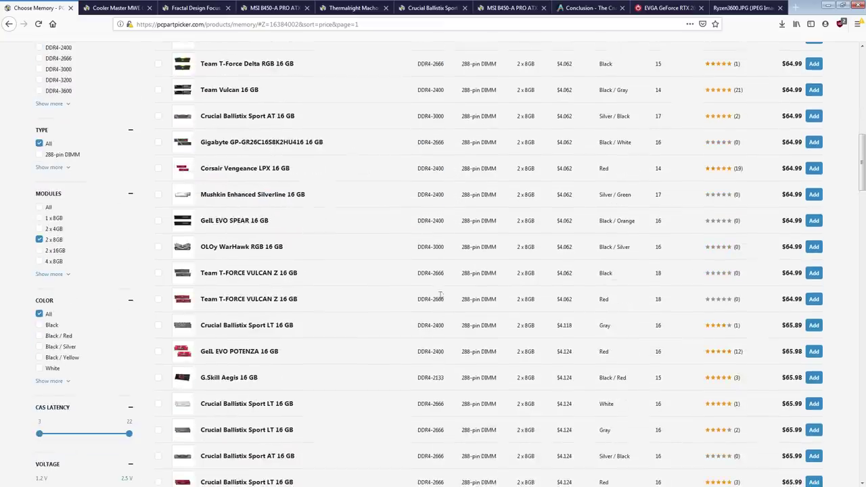
pyautogui.scroll(2, 441, 295)
pyautogui.scroll(3, 433, 176)
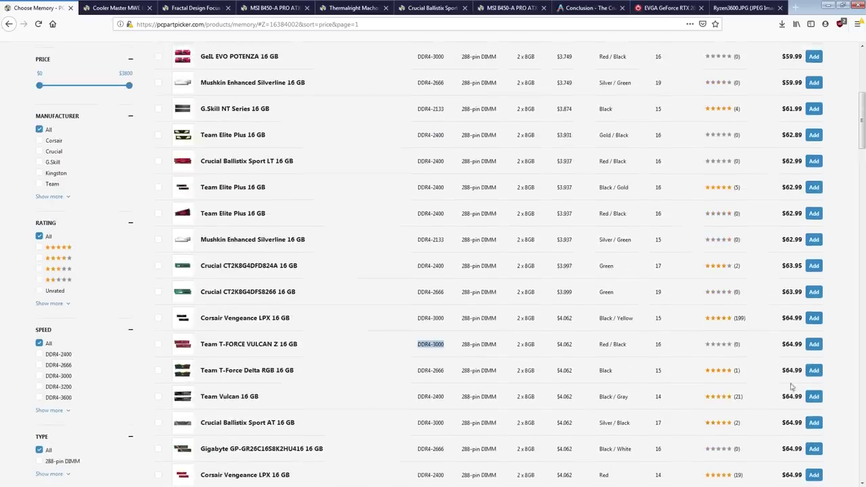
pyautogui.scroll(-2, 806, 435)
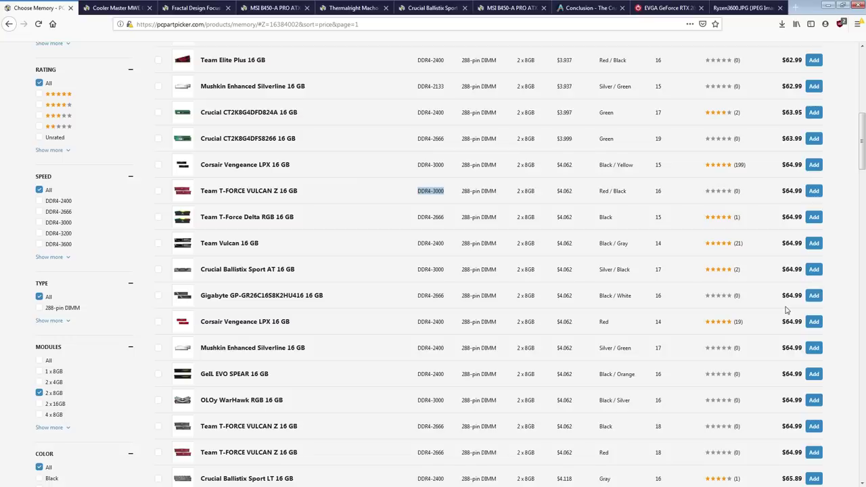
# Return to the parts list and remove the MSI B450-A PRO motherboard, leaving $799.90.
pyautogui.scroll(10, 387, 186)
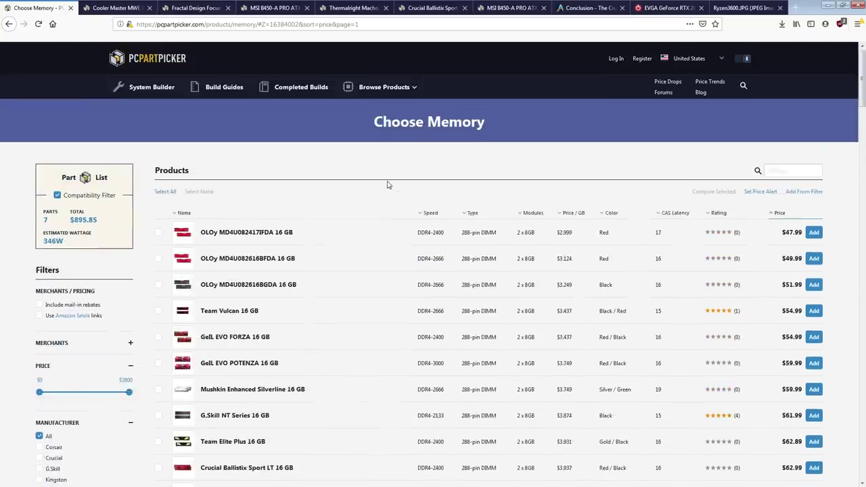
pyautogui.scroll(-6, 389, 182)
pyautogui.scroll(4, 391, 180)
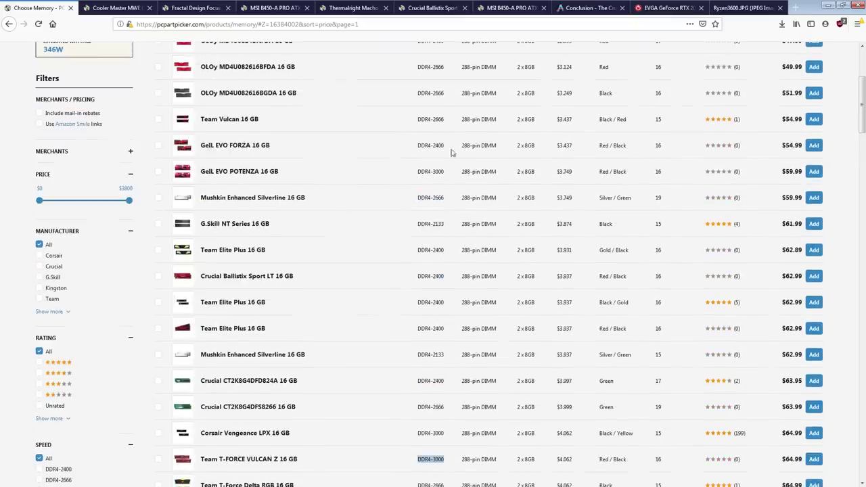
pyautogui.scroll(4, 224, 229)
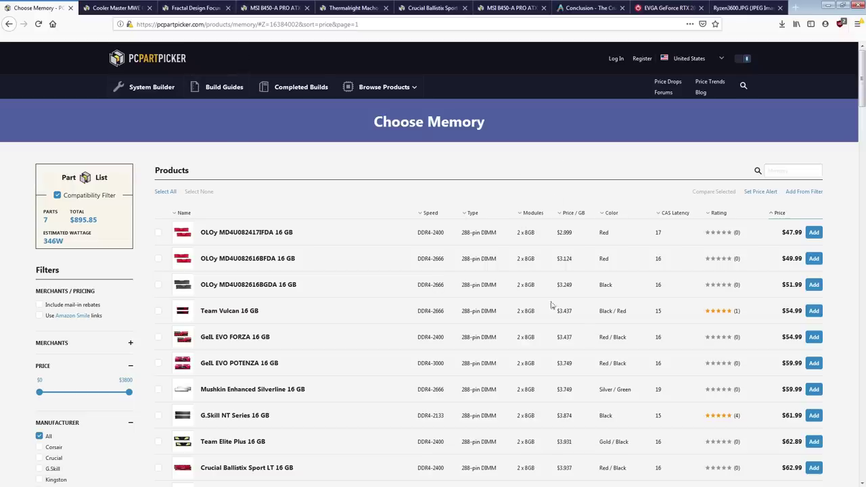
pyautogui.scroll(-3, 372, 81)
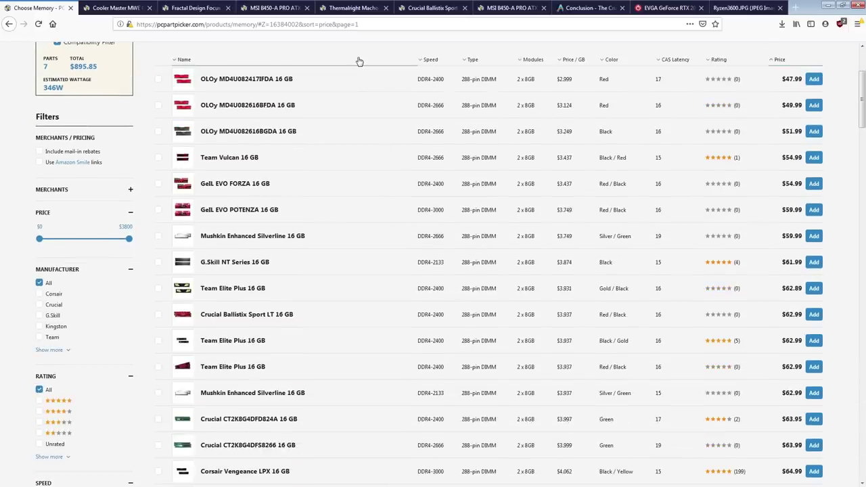
pyautogui.hotkey('alt', 'Left')
pyautogui.scroll(-5, 295, 272)
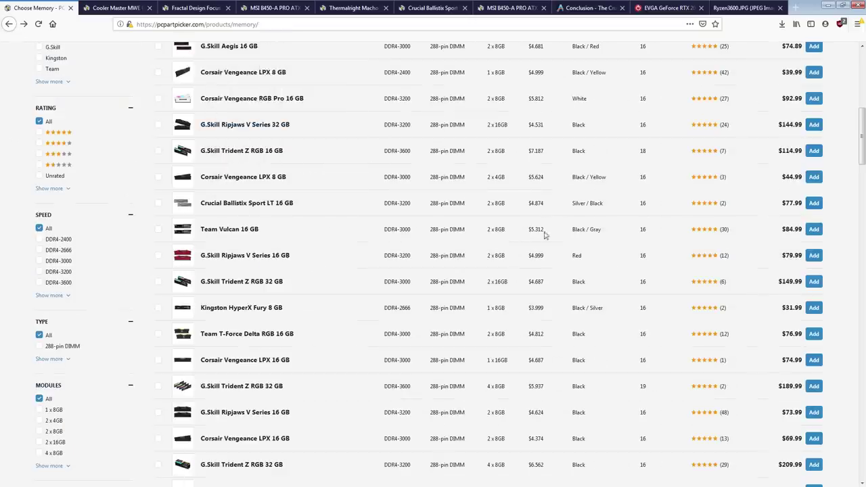
pyautogui.click(9, 23)
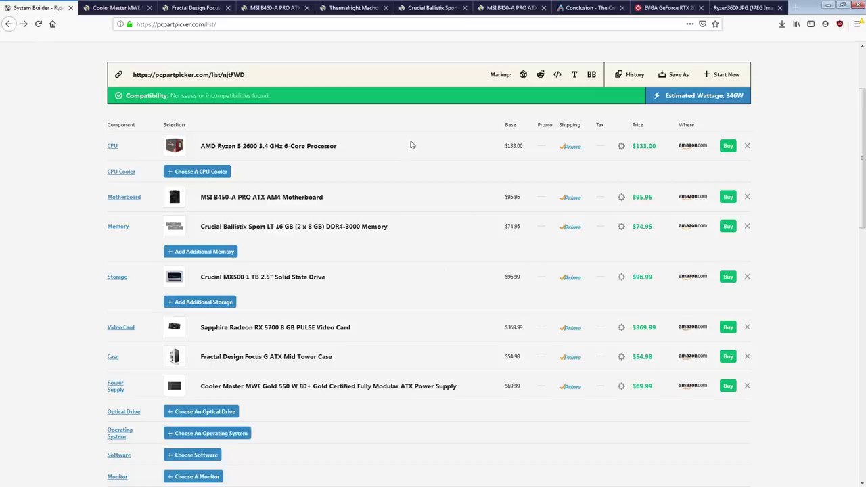
pyautogui.click(746, 197)
# Add the MSI B450M GAMING PLUS from the price-sorted motherboard list and view its $84.89 page.
pyautogui.click(211, 308)
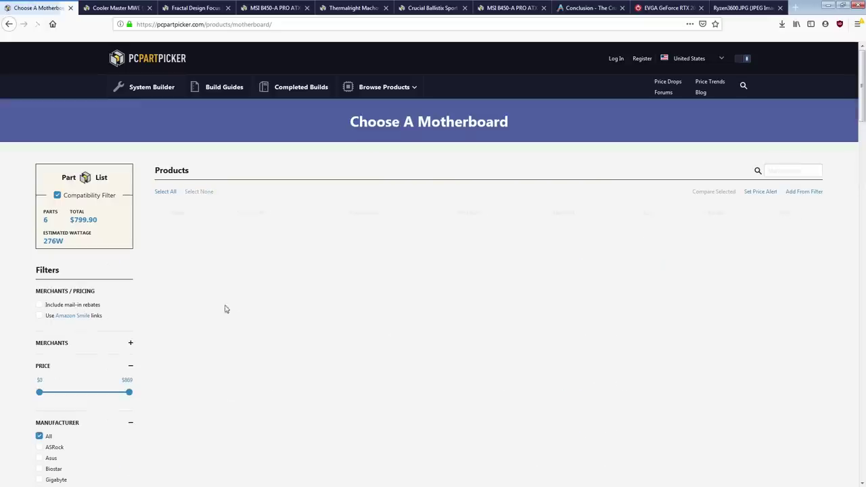
pyautogui.click(768, 215)
pyautogui.scroll(-4, 757, 183)
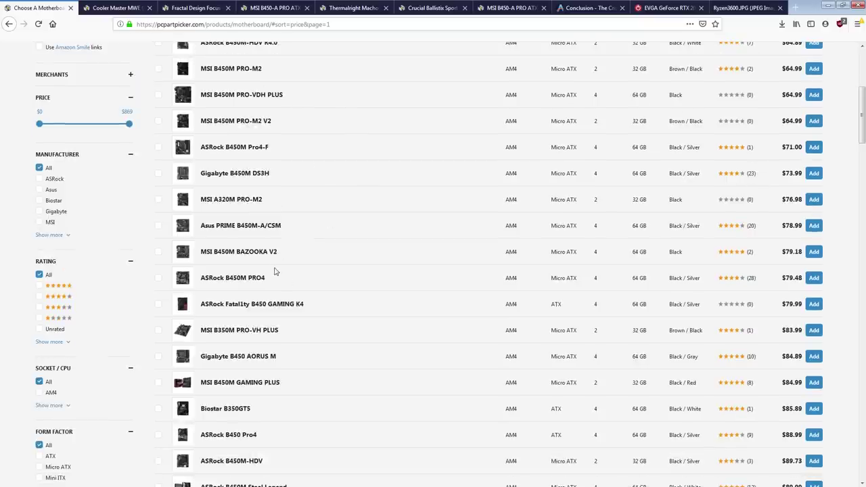
pyautogui.click(814, 382)
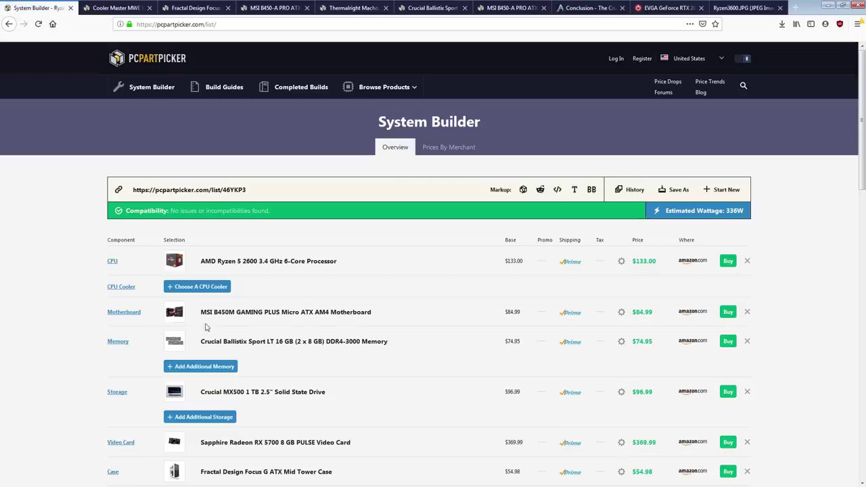
pyautogui.hotkey('alt', 'Left')
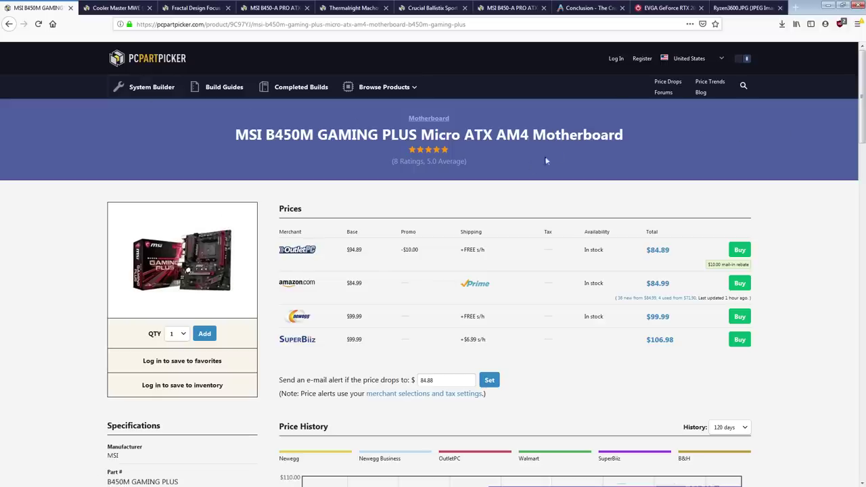
pyautogui.scroll(-3, 557, 154)
pyautogui.scroll(3, 566, 133)
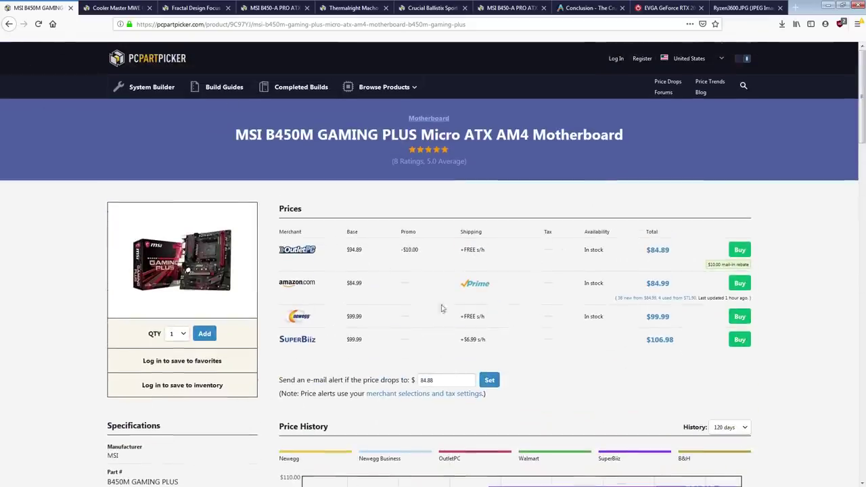
# Remove the Sapphire RX 5700 video card, leaving $514.90, and open the video card catalogue.
pyautogui.click(9, 24)
pyautogui.scroll(-3, 456, 321)
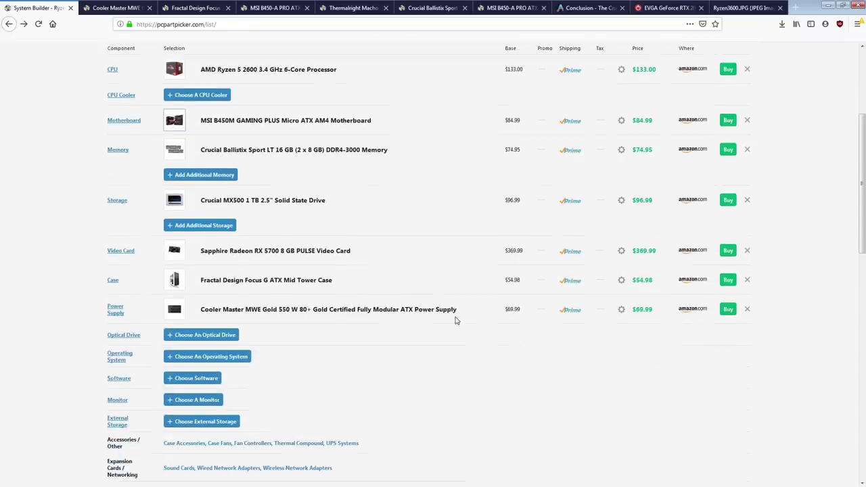
pyautogui.scroll(-3, 474, 257)
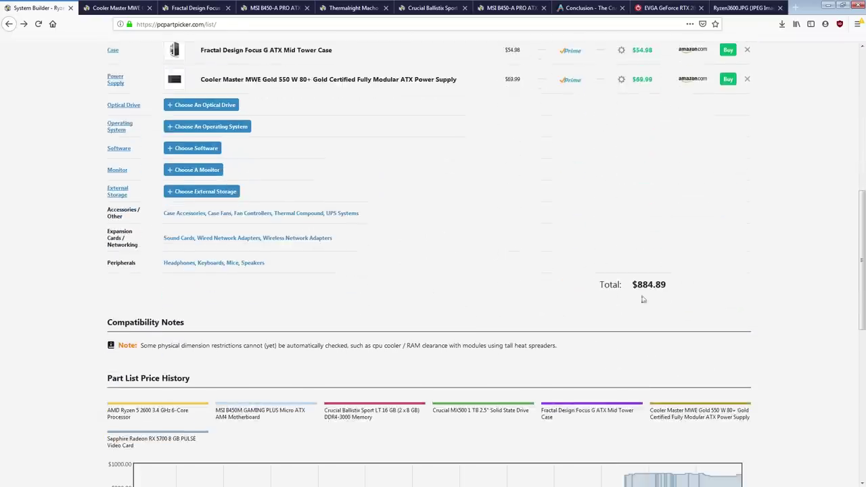
pyautogui.scroll(3, 231, 110)
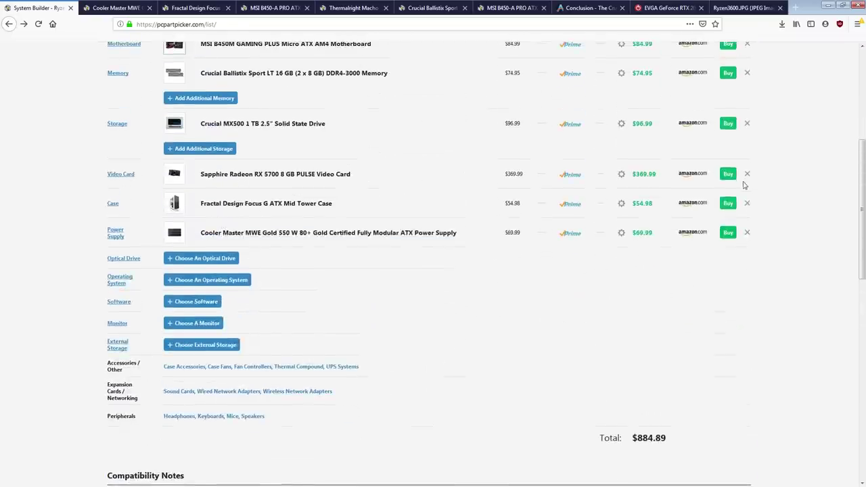
pyautogui.click(750, 177)
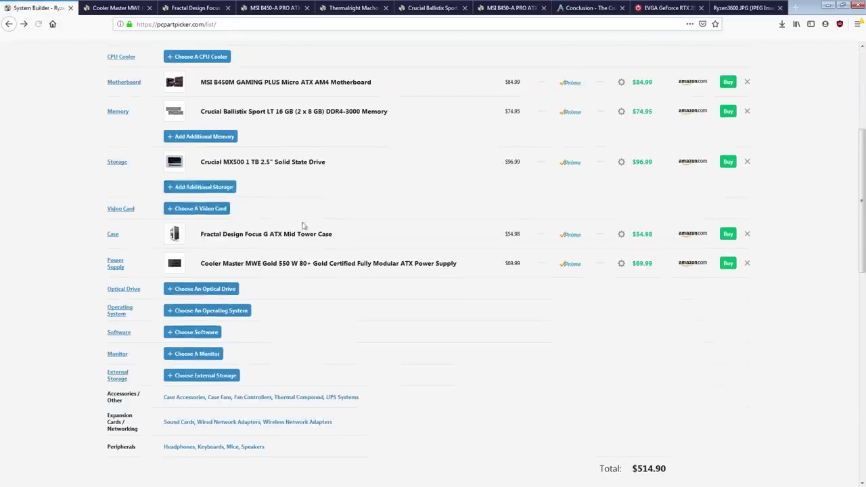
pyautogui.click(207, 211)
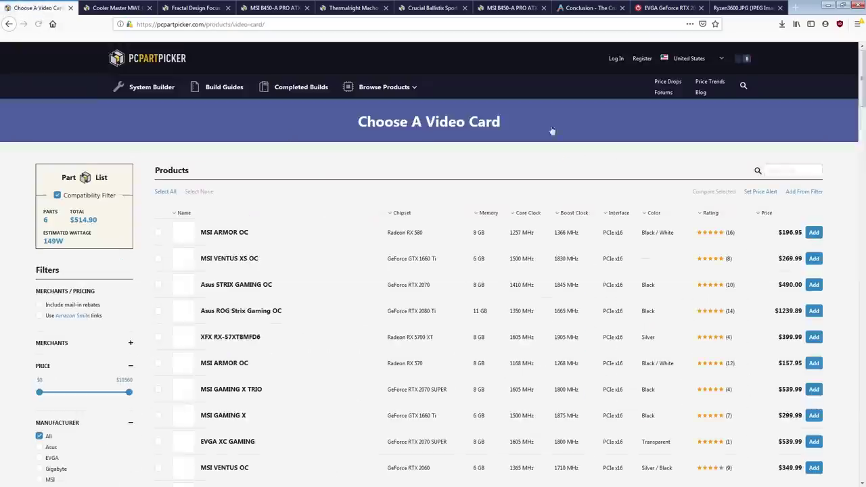
# Sort video cards by price descending, cap price at $307, and scroll to the $249.99 GTX 1660 Ti cards.
pyautogui.click(758, 217)
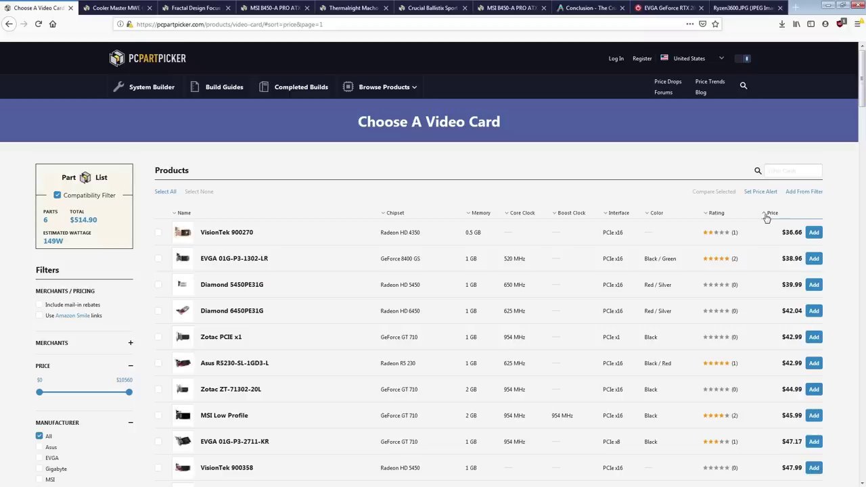
pyautogui.click(766, 218)
pyautogui.scroll(-3, 119, 244)
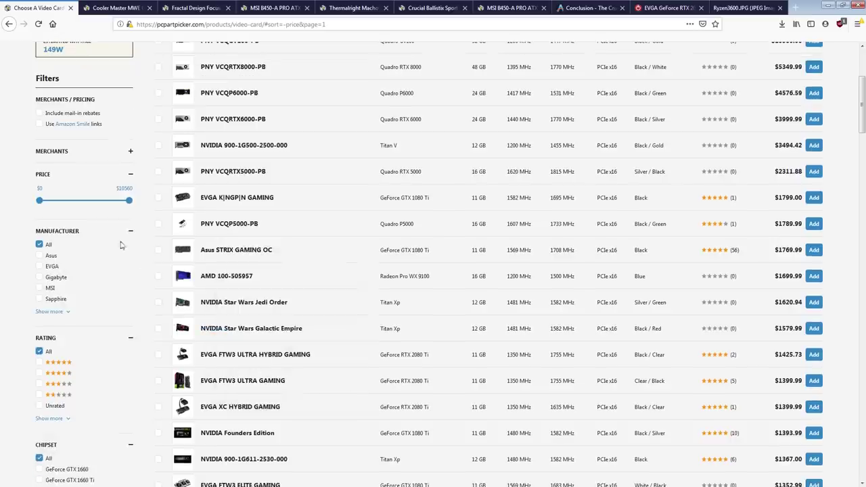
pyautogui.moveTo(129, 200); pyautogui.dragTo(55, 201)
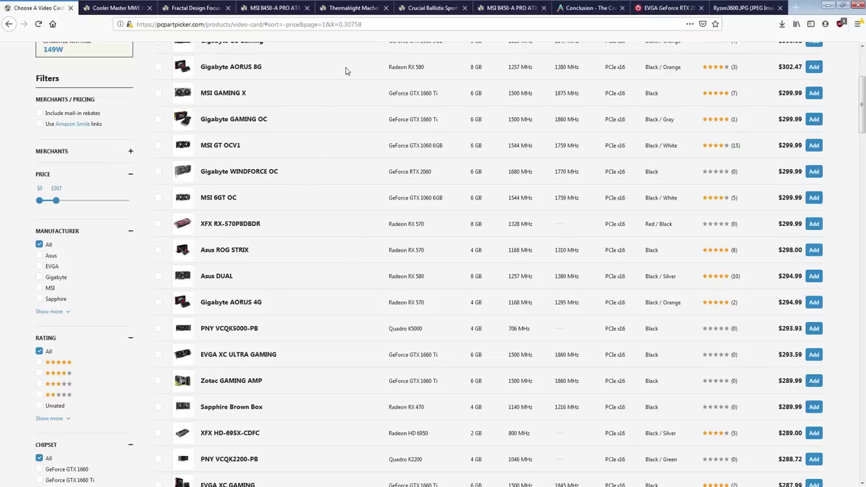
pyautogui.scroll(3, 514, 115)
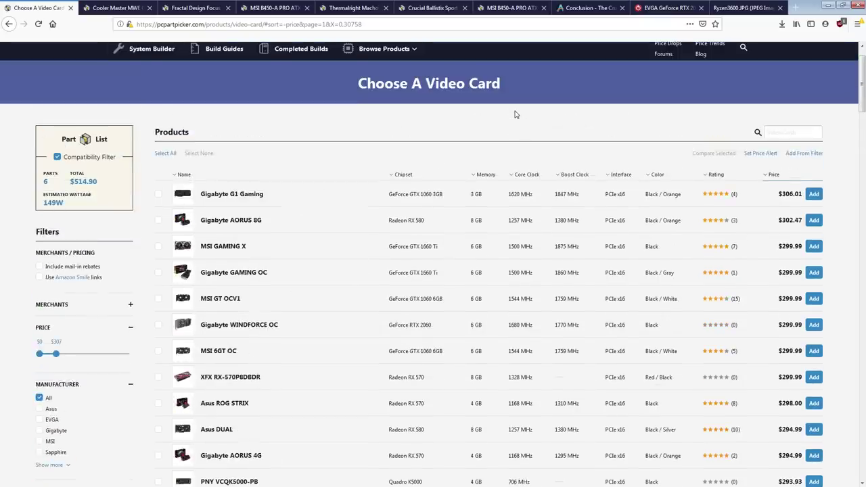
pyautogui.scroll(-5, 514, 114)
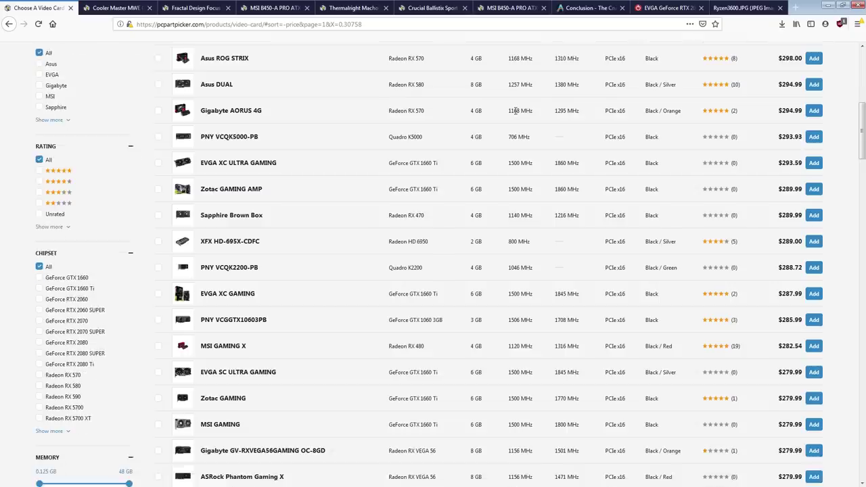
pyautogui.scroll(-5, 515, 115)
pyautogui.scroll(-4, 515, 114)
pyautogui.scroll(-3, 514, 111)
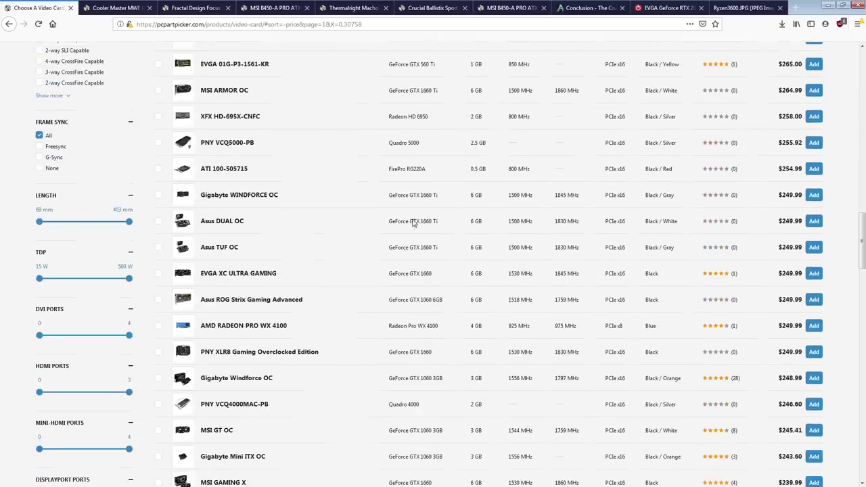
pyautogui.moveTo(438, 249); pyautogui.dragTo(417, 248)
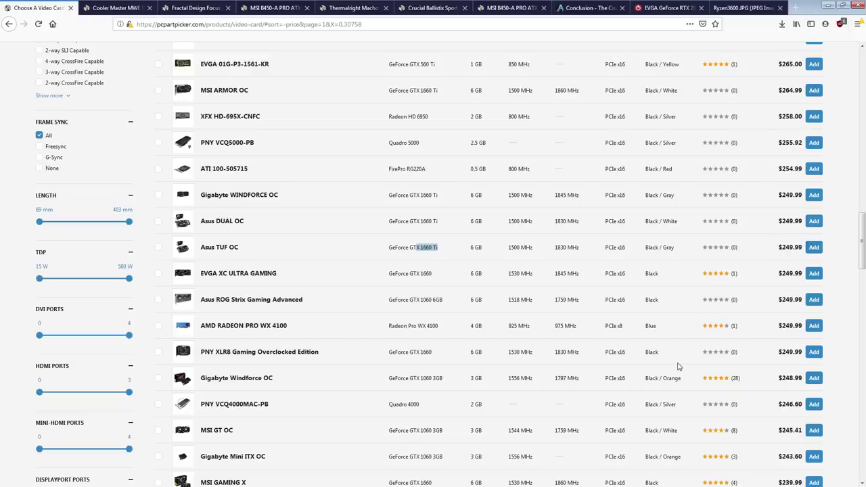
# Open the Asus GTX 1660 Ti TUF OC page in a new tab and check Newegg's -$70.00 promo.
pyautogui.middleClick(221, 249)
pyautogui.click(105, 8)
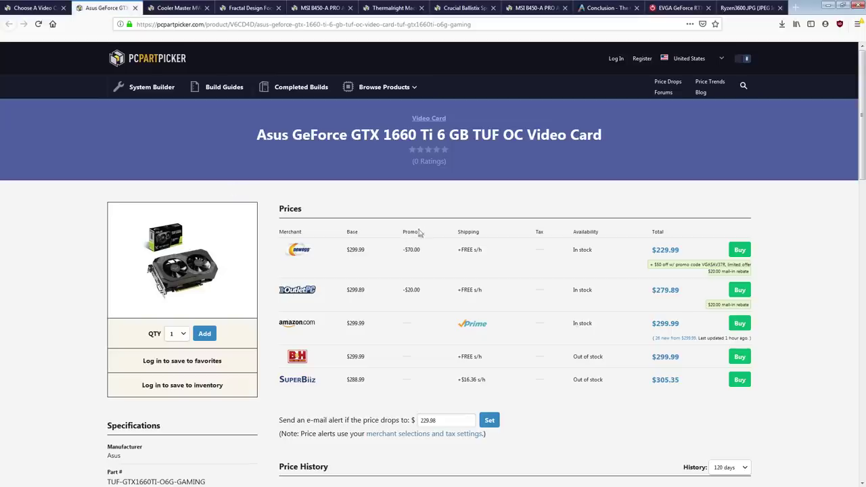
pyautogui.moveTo(421, 251); pyautogui.dragTo(398, 253)
# Close the Asus TUF OC tab and browse further down the video card list.
pyautogui.click(135, 7)
pyautogui.scroll(10, 94, 146)
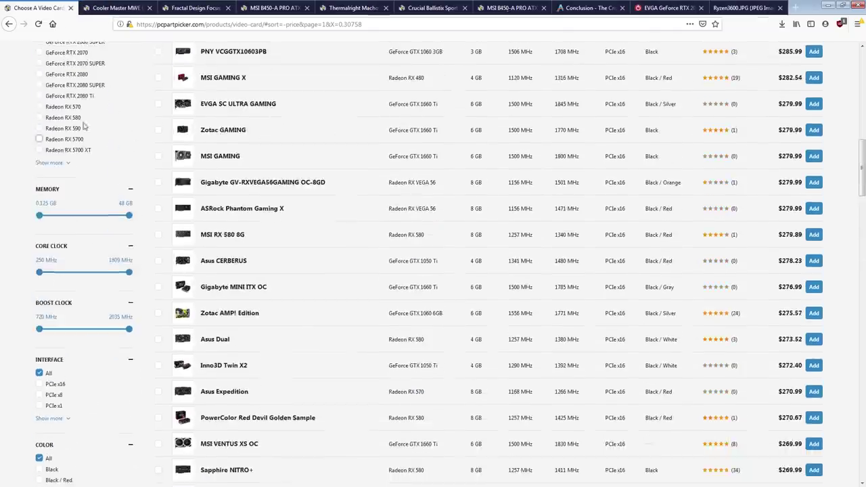
pyautogui.scroll(4, 98, 165)
pyautogui.scroll(-8, 338, 251)
pyautogui.scroll(-8, 372, 190)
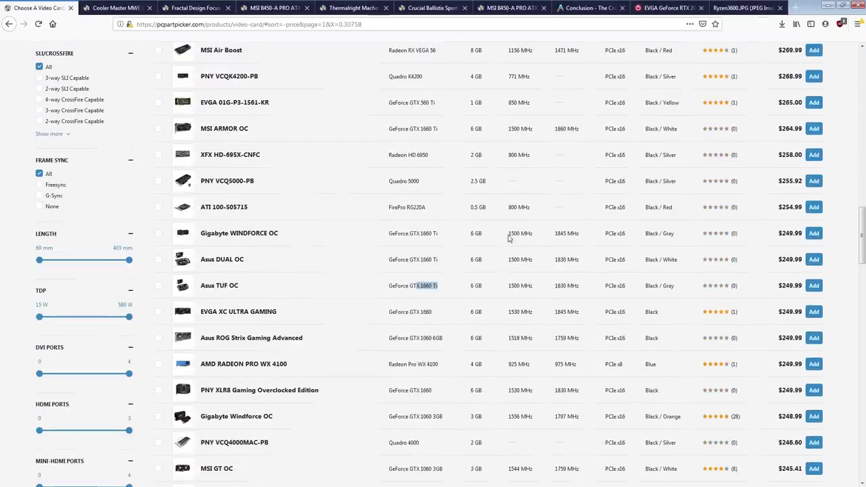
pyautogui.scroll(-2, 509, 233)
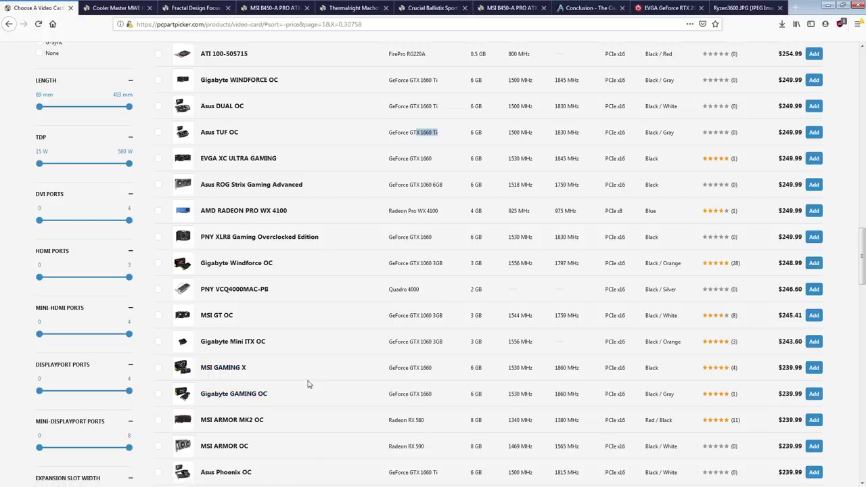
pyautogui.scroll(-3, 306, 358)
pyautogui.scroll(-2, 306, 336)
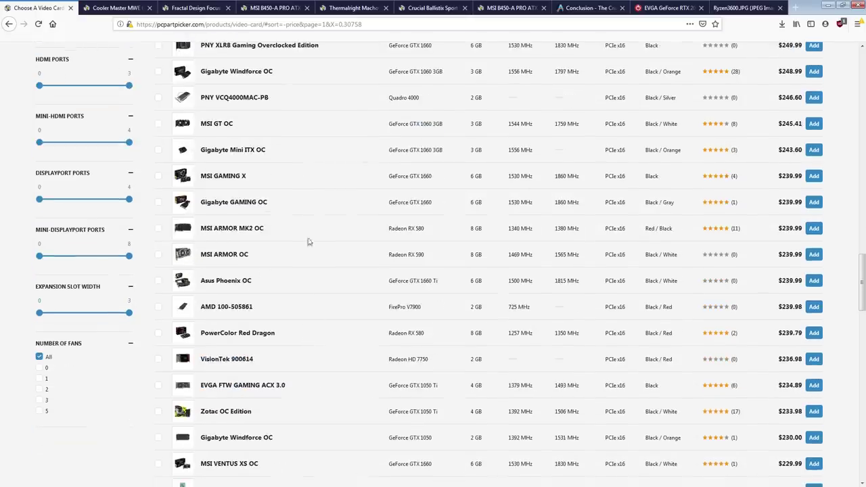
# Open the MSI GAMING X video card page in a new tab, then close it.
pyautogui.rightClick(235, 181)
pyautogui.click(261, 184)
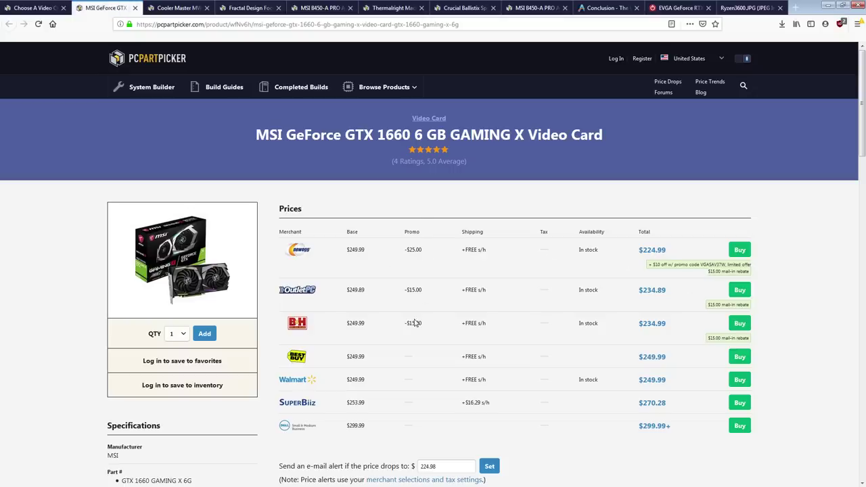
pyautogui.hotkey('ctrl', 'w')
pyautogui.scroll(-10, 305, 228)
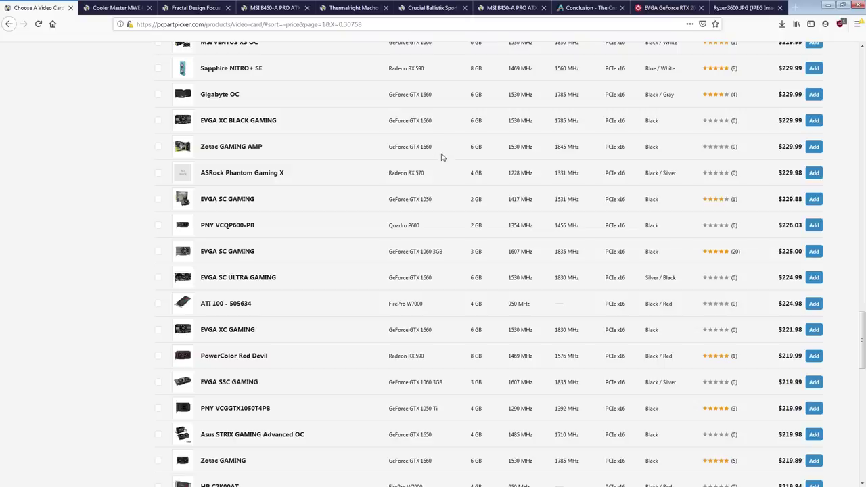
# Check the EVGA SC ULTRA GAMING page, then switch to the TechPowerUp performance review.
pyautogui.click(267, 277)
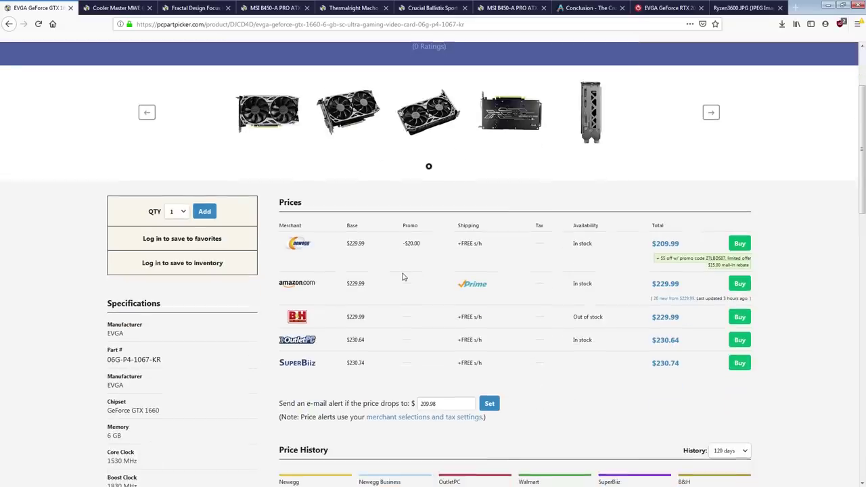
pyautogui.click(9, 24)
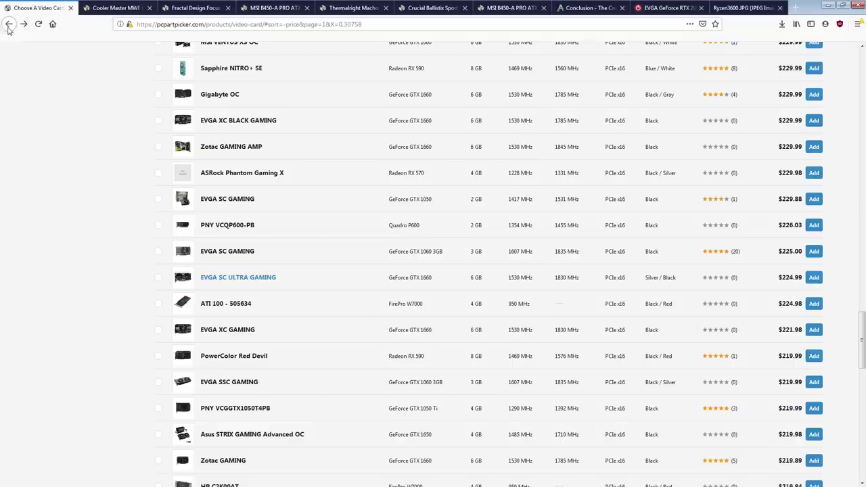
pyautogui.click(667, 8)
# Reopen the closed PCPartPicker video card list tab via Undo Close Tab.
pyautogui.scroll(3, 364, 224)
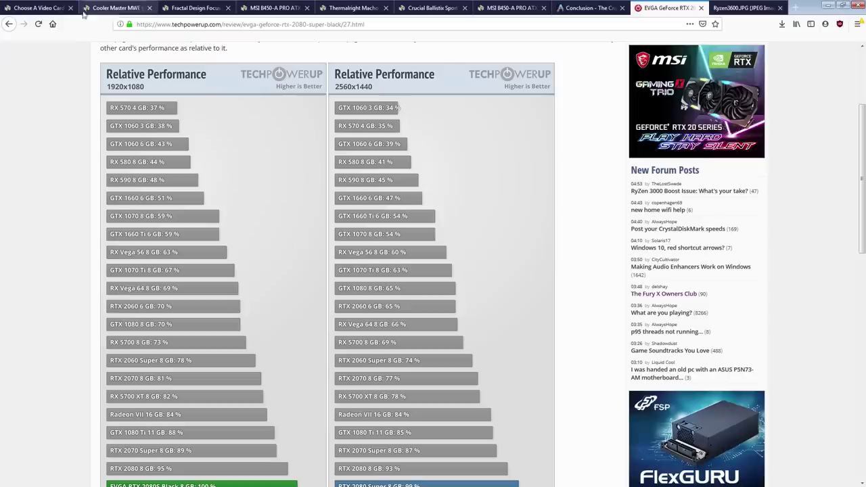
pyautogui.rightClick(69, 9)
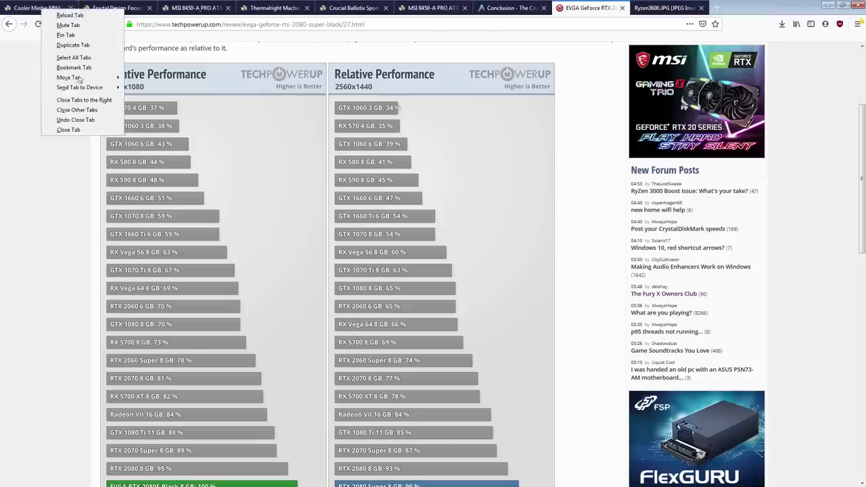
pyautogui.click(82, 124)
# Compare the video card list with the TechPowerUp review and Ryzen 5 3600 chart, ending on the list.
pyautogui.hotkey('ctrl', 'shift', 'Tab')
pyautogui.hotkey('ctrl', 'shift', 'Tab')
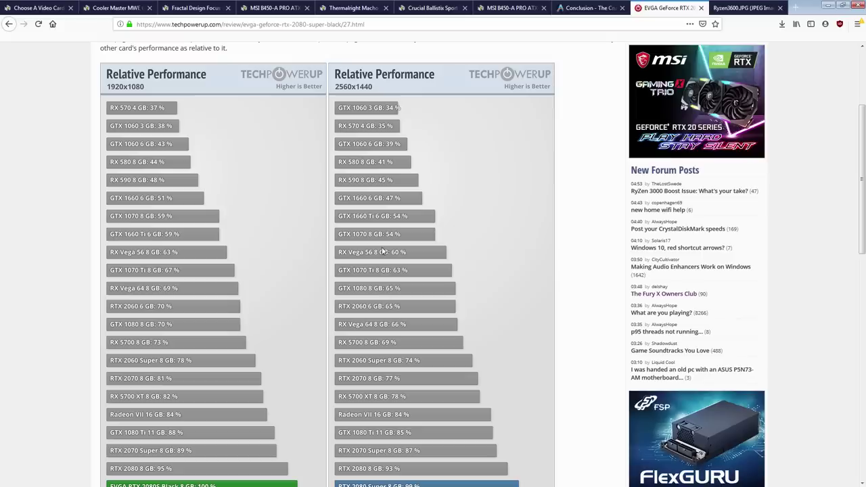
pyautogui.hotkey('ctrl', '1')
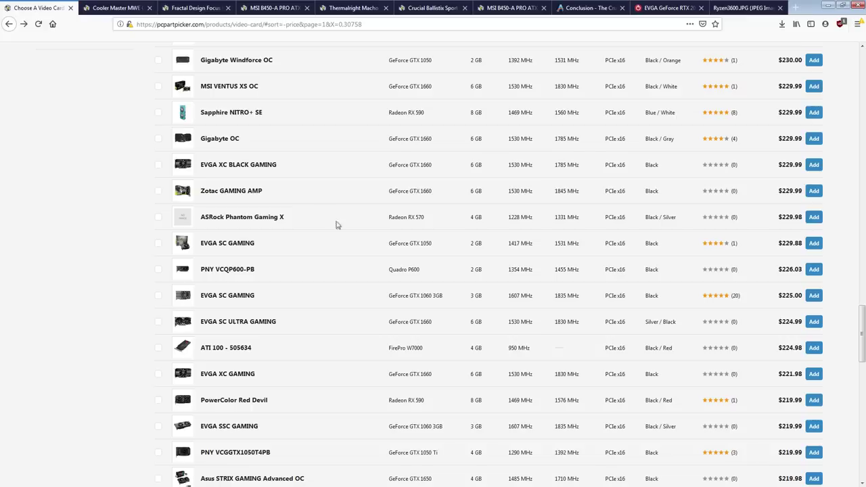
pyautogui.hotkey('ctrl', 'shift', 'Tab')
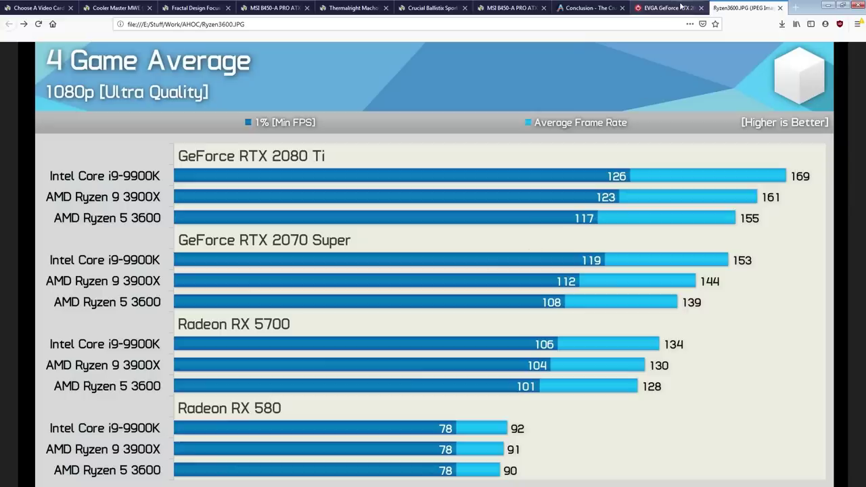
pyautogui.hotkey('ctrl', 'shift', 'Tab')
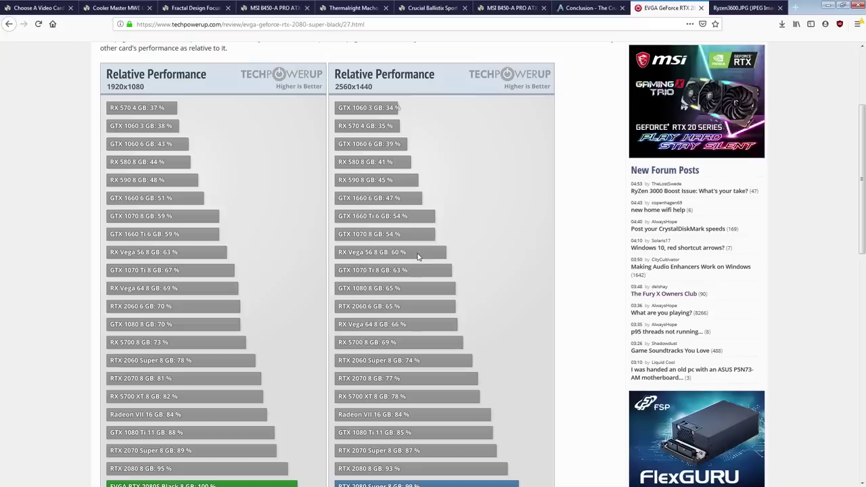
pyautogui.hotkey('ctrl', '1')
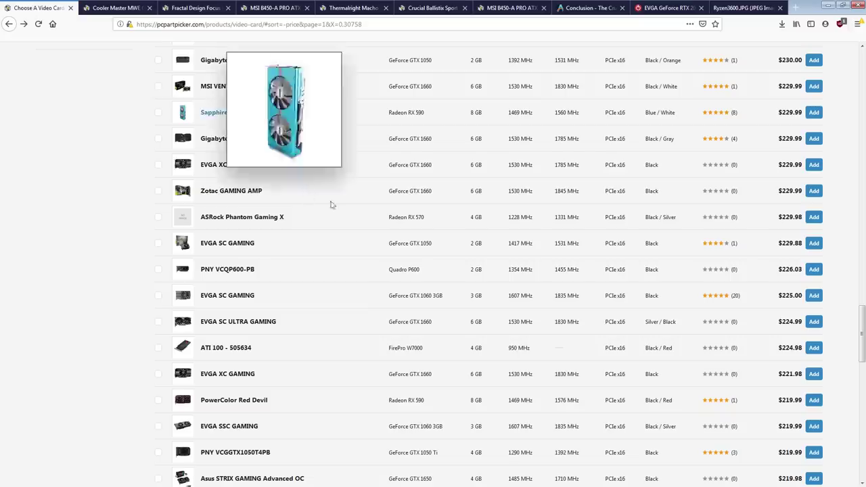
# Scroll the price-sorted video card list to locate the MSI Radeon RX VEGA 56 Air Boost row.
pyautogui.scroll(5, 398, 266)
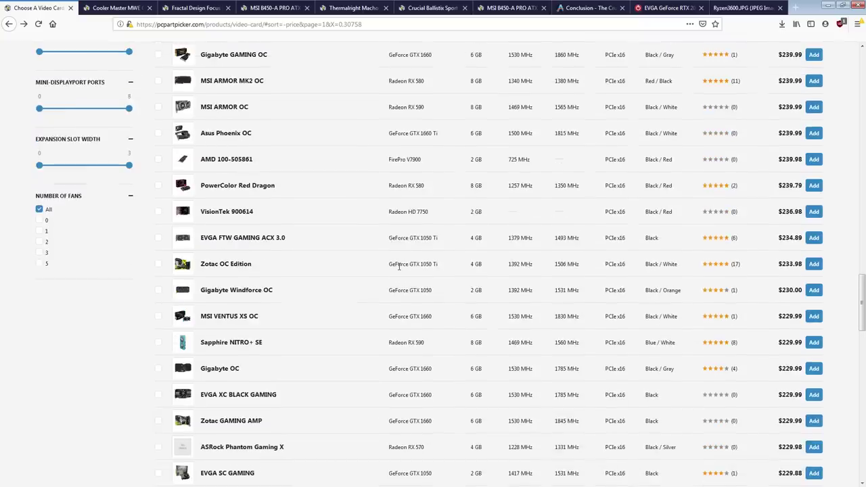
pyautogui.scroll(-9, 399, 267)
pyautogui.scroll(-3, 399, 269)
pyautogui.scroll(-5, 399, 266)
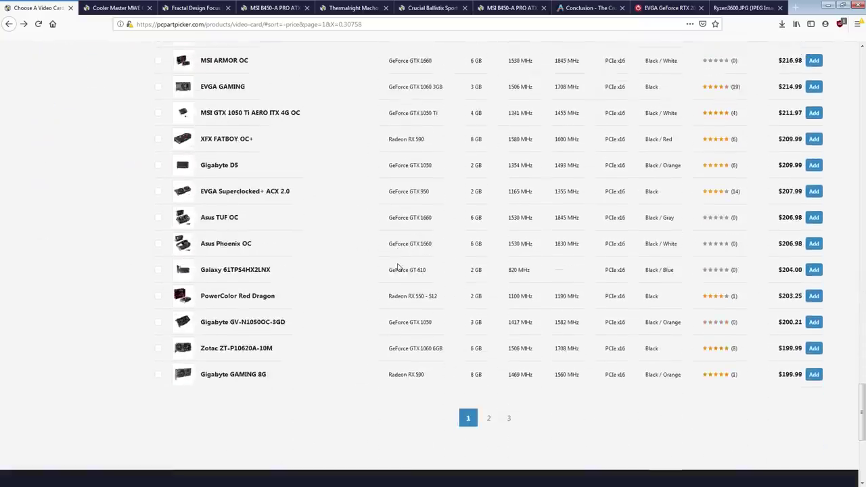
pyautogui.scroll(15, 396, 247)
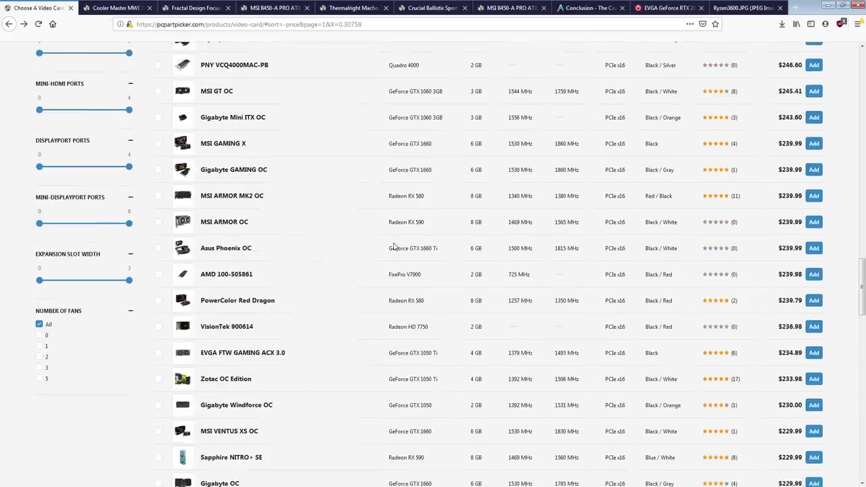
pyautogui.scroll(10, 394, 246)
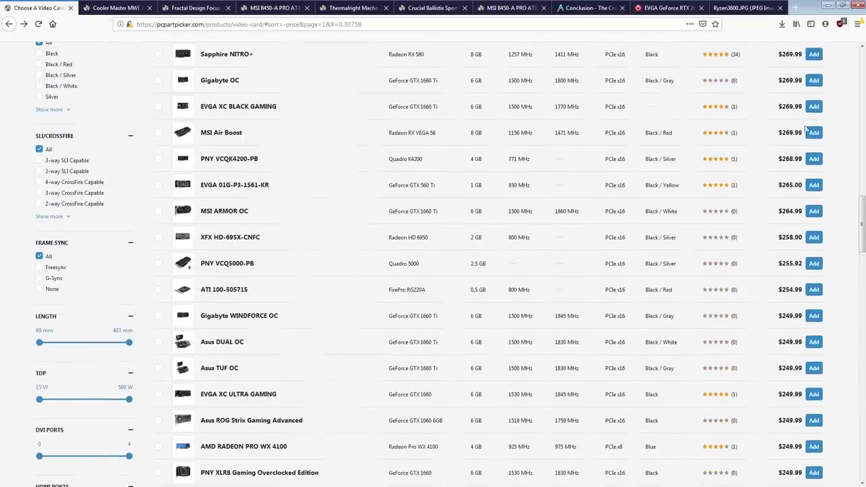
# Add the MSI Air Boost RX VEGA 56 8 GB to the build.
pyautogui.click(812, 133)
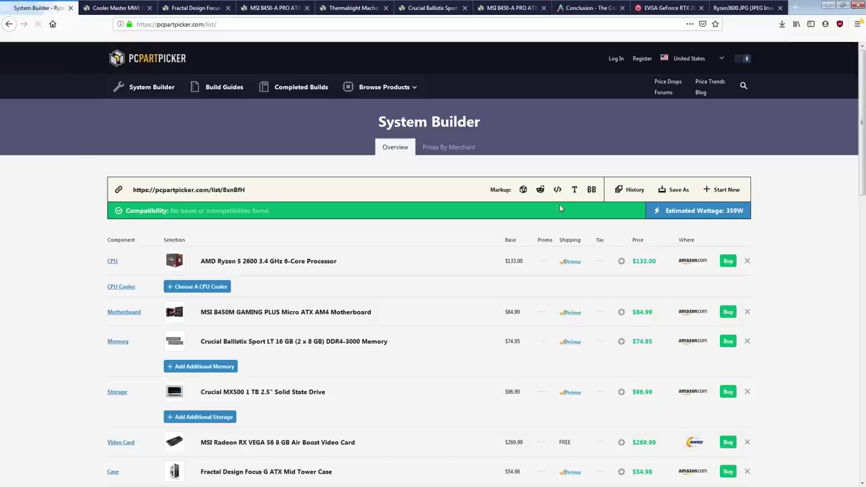
pyautogui.scroll(-7, 558, 208)
pyautogui.moveTo(634, 249); pyautogui.dragTo(671, 251)
pyautogui.scroll(5, 633, 295)
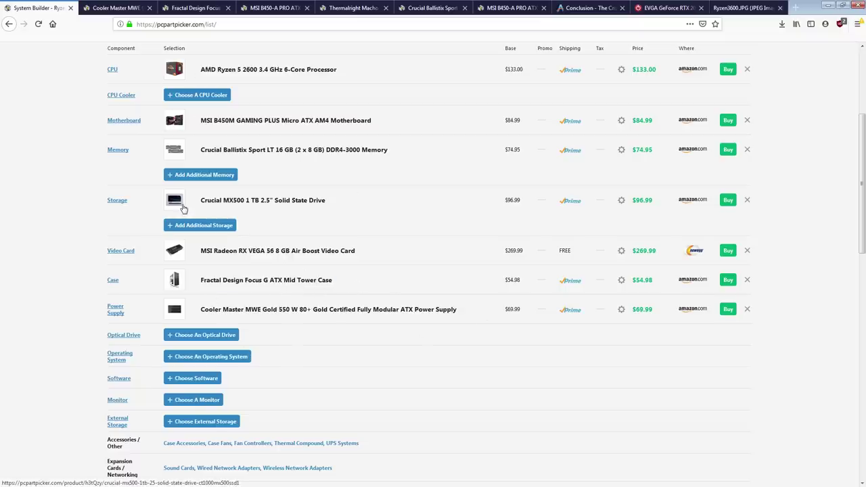
# Review the build's parts and total, highlighting the power supply's $69.99 price.
pyautogui.scroll(-4, 633, 209)
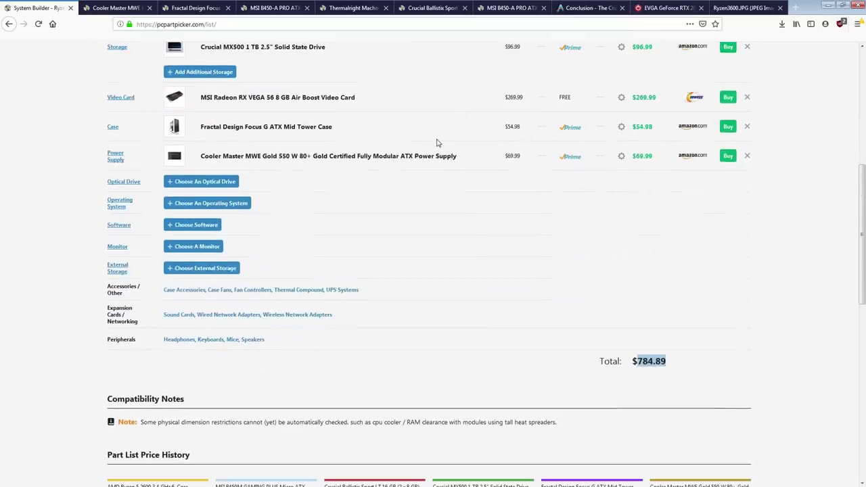
pyautogui.scroll(7, 324, 210)
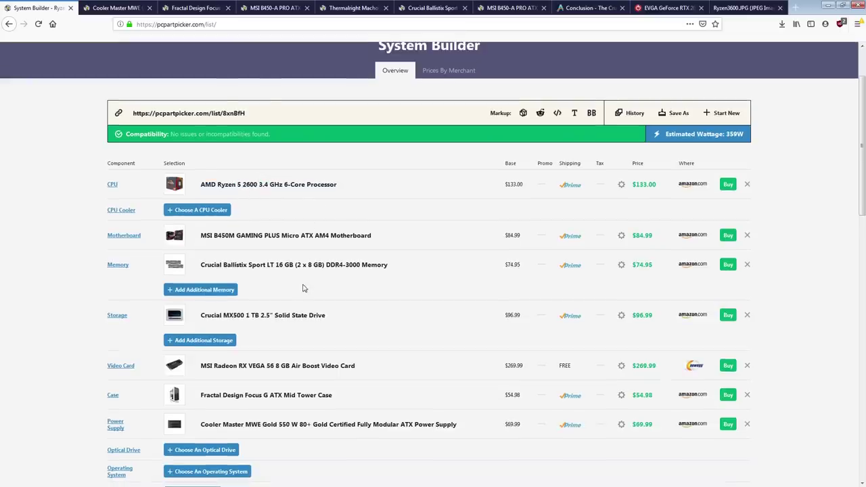
pyautogui.scroll(1, 210, 286)
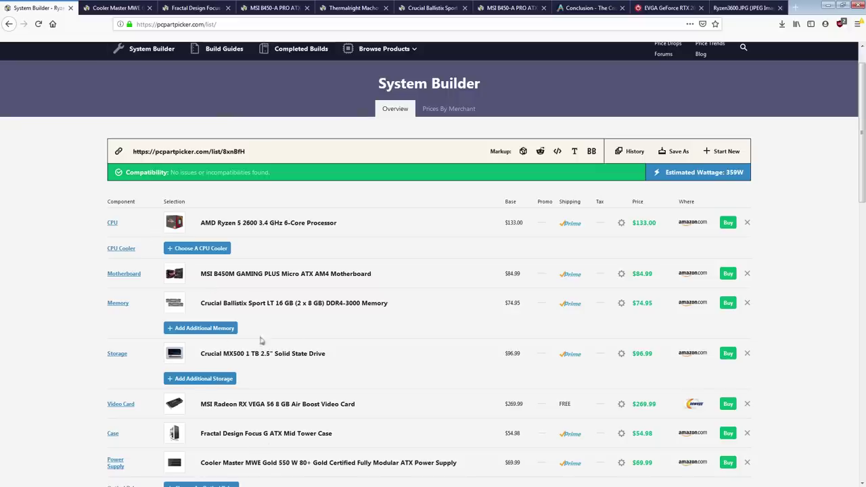
pyautogui.scroll(-2, 302, 200)
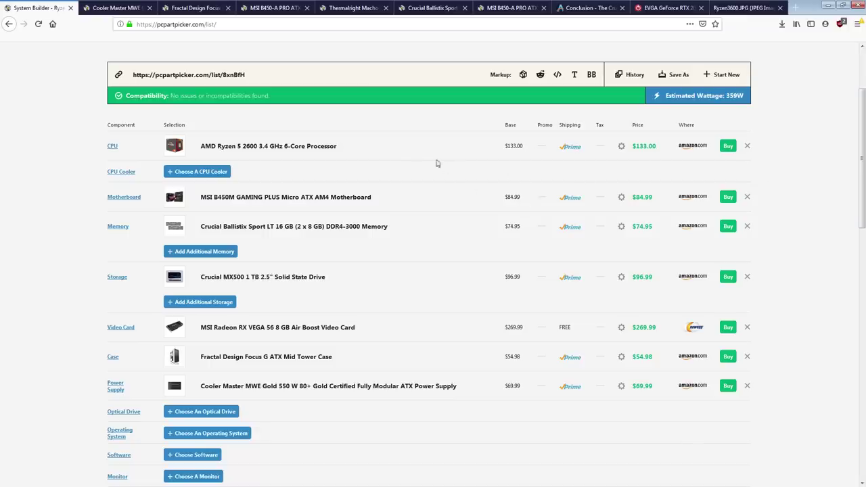
pyautogui.scroll(-4, 408, 151)
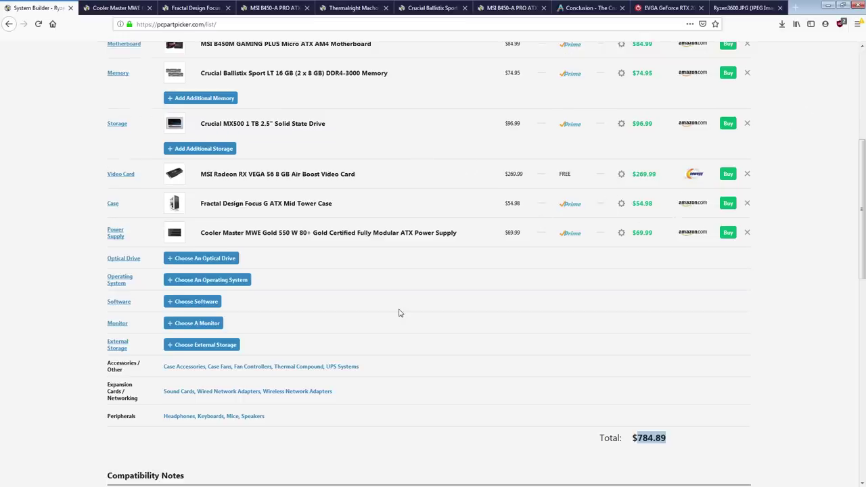
pyautogui.scroll(5, 427, 281)
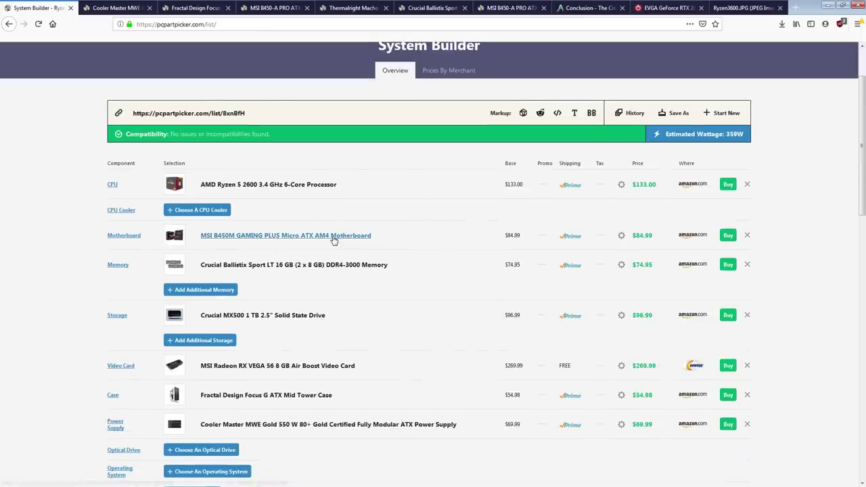
pyautogui.scroll(-1, 211, 294)
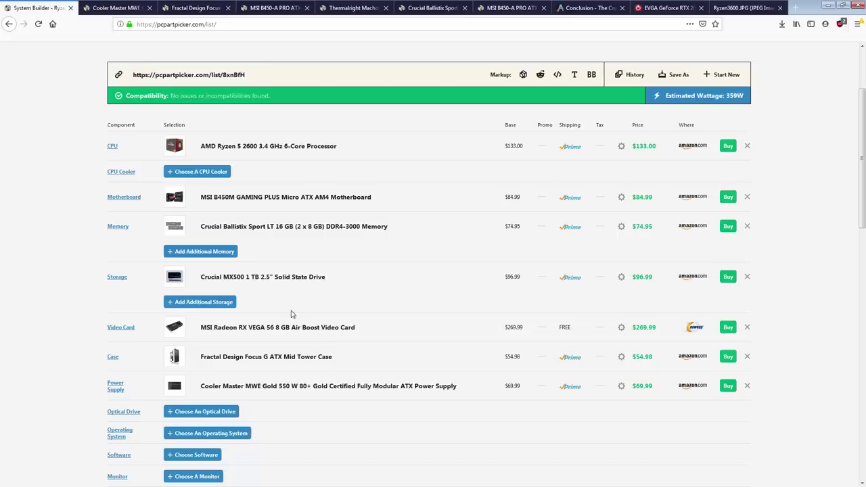
pyautogui.scroll(-3, 267, 200)
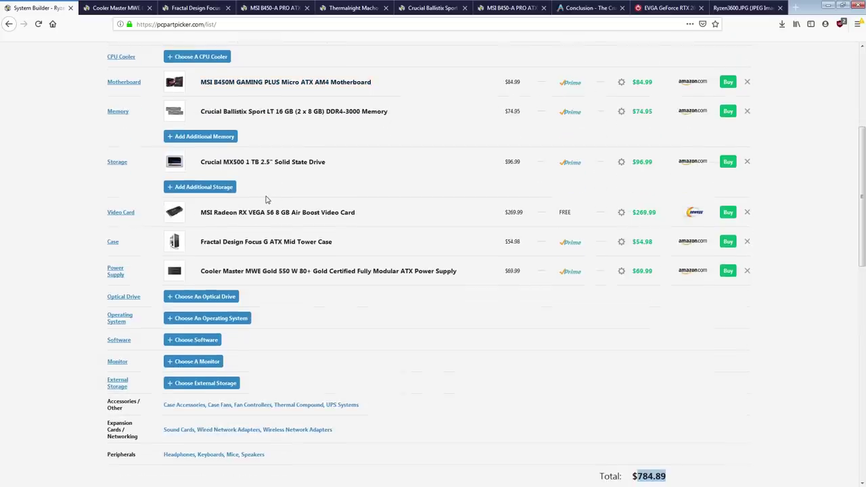
pyautogui.scroll(5, 267, 196)
pyautogui.scroll(-5, 268, 196)
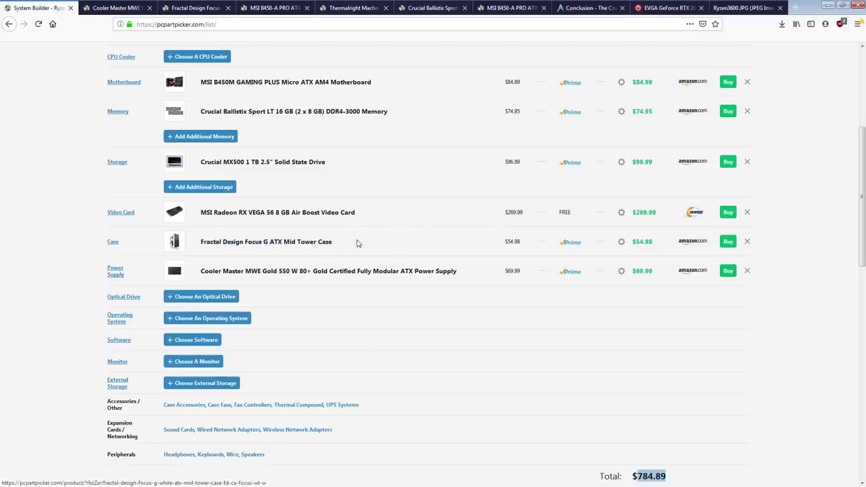
pyautogui.moveTo(656, 277); pyautogui.dragTo(634, 279)
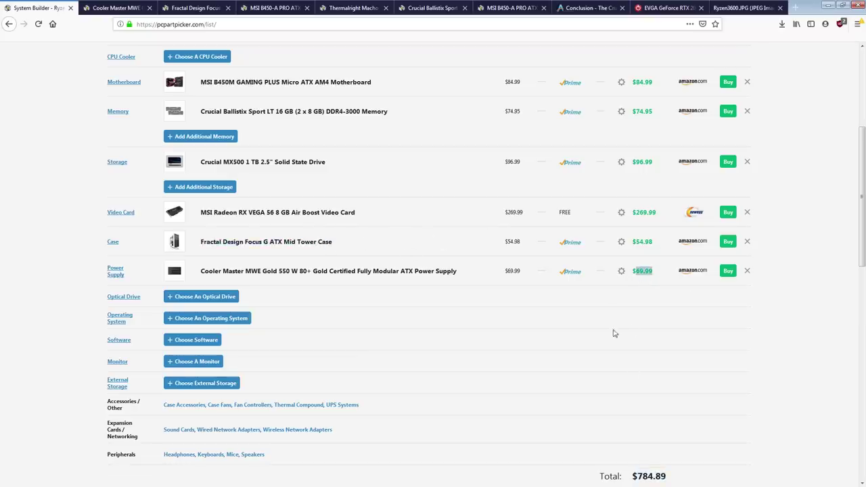
pyautogui.scroll(-4, 629, 330)
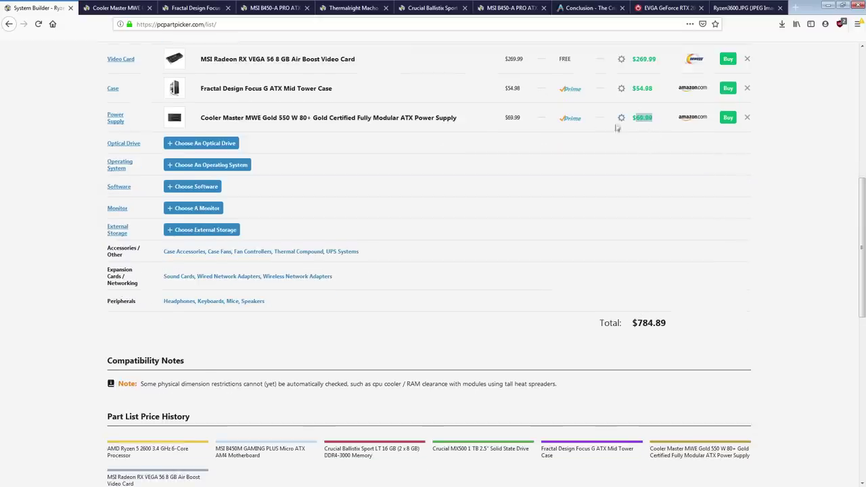
pyautogui.scroll(10, 489, 174)
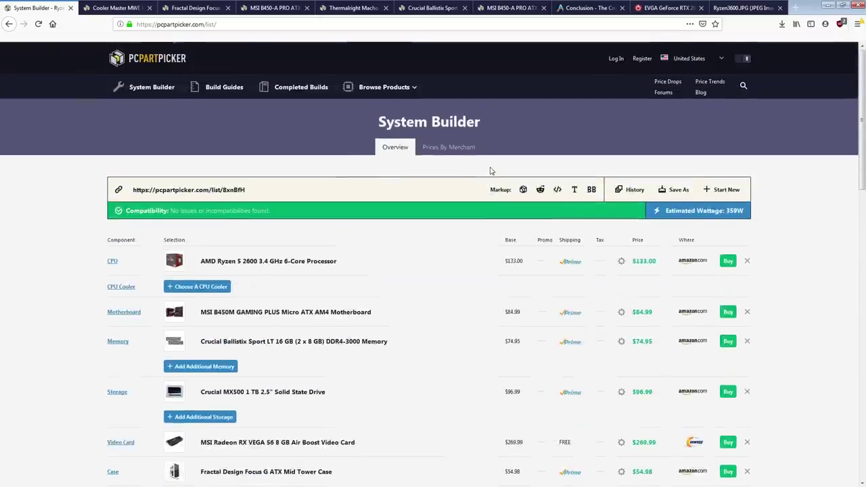
pyautogui.scroll(-5, 491, 170)
pyautogui.scroll(2, 491, 170)
pyautogui.scroll(-5, 492, 173)
pyautogui.scroll(4, 493, 174)
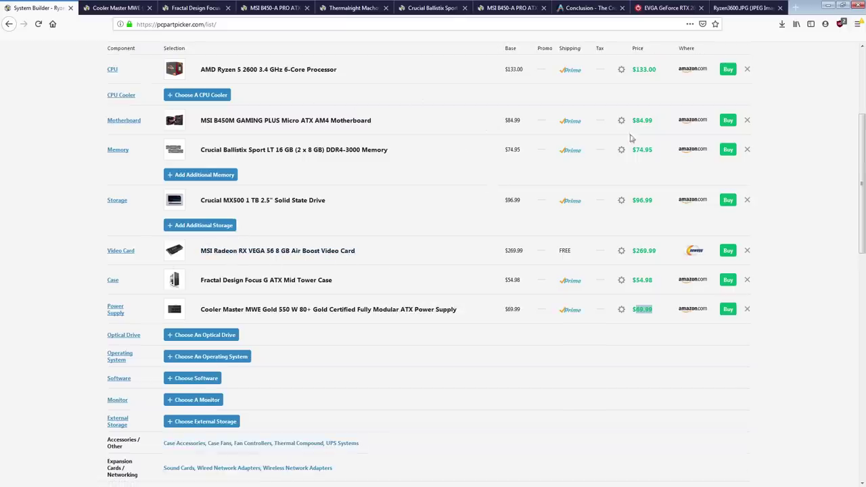
pyautogui.scroll(-3, 495, 194)
pyautogui.scroll(4, 494, 193)
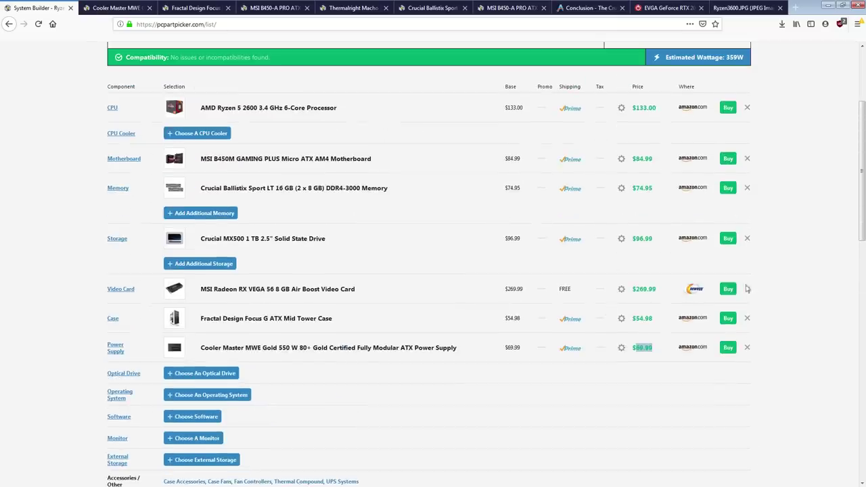
pyautogui.scroll(-3, 405, 284)
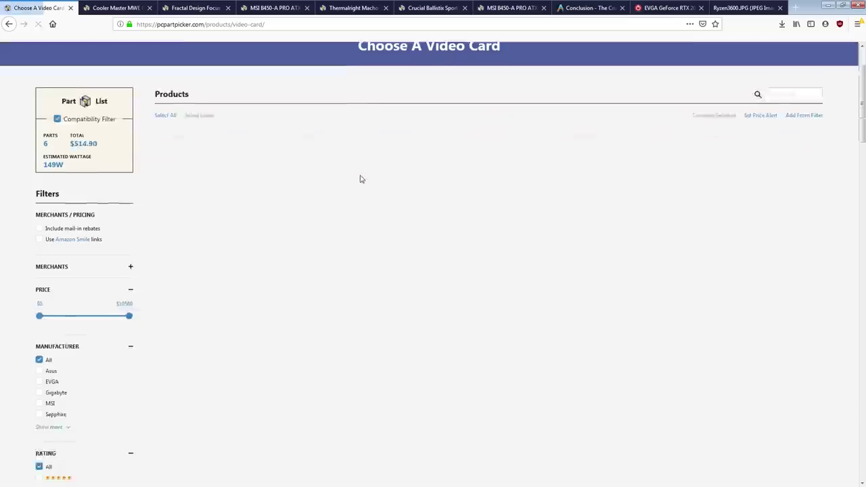
# Lower the video card Price filter maximum to $188.
pyautogui.scroll(-5, 362, 173)
pyautogui.scroll(-15, 378, 147)
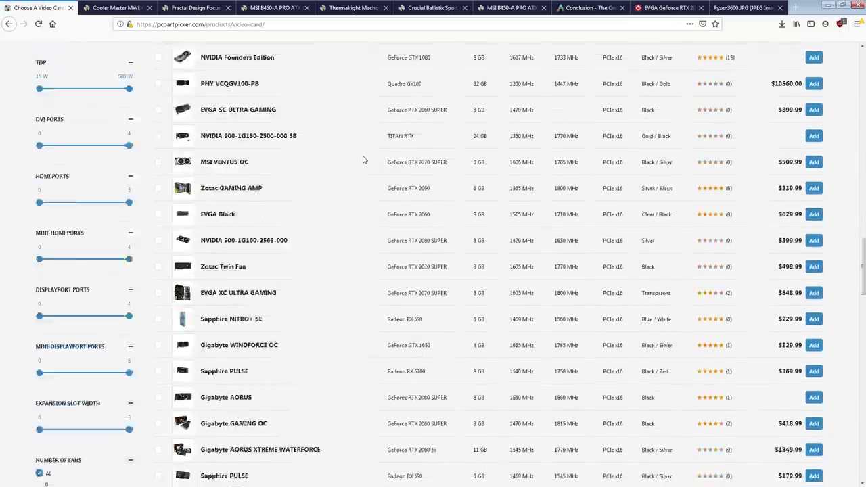
pyautogui.scroll(15, 632, 196)
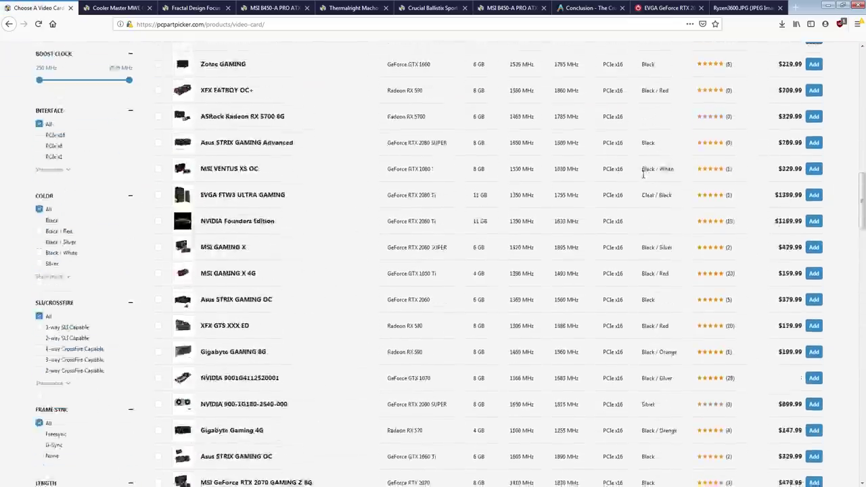
pyautogui.scroll(3, 736, 228)
pyautogui.scroll(-5, 199, 309)
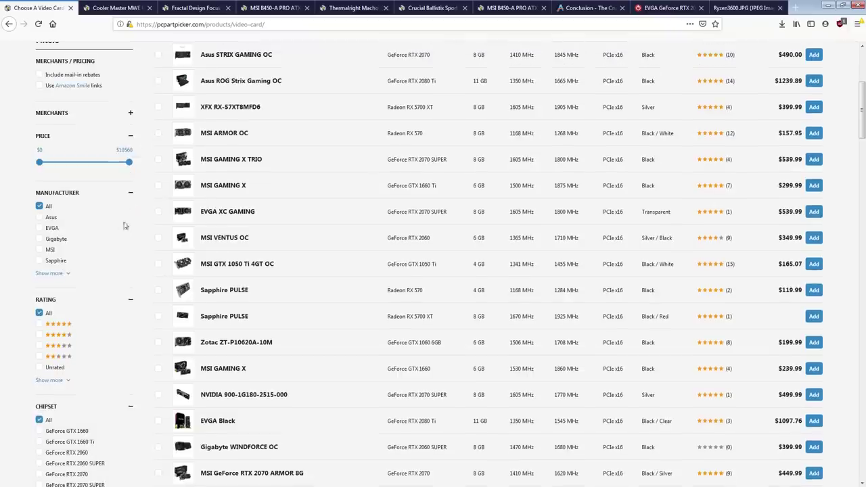
pyautogui.moveTo(131, 164); pyautogui.dragTo(50, 163)
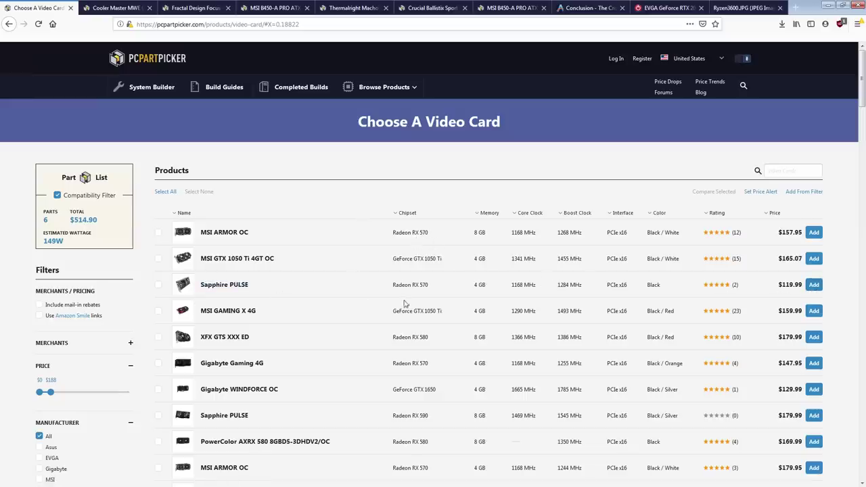
# Sort the filtered video cards by price, highest first.
pyautogui.moveTo(482, 289); pyautogui.dragTo(476, 288)
pyautogui.moveTo(430, 337); pyautogui.dragTo(395, 345)
pyautogui.click(773, 212)
pyautogui.click(773, 212)
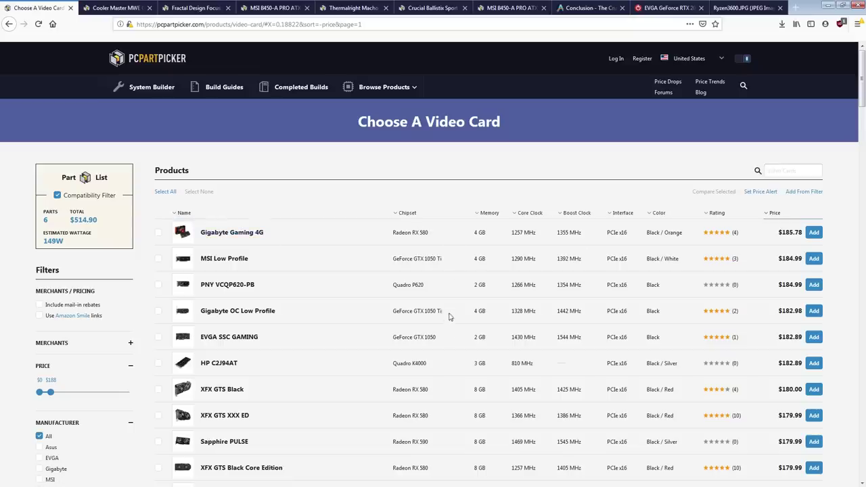
# Scroll down to the PowerColor AXRX 580 and bring up its link options.
pyautogui.scroll(-2, 483, 398)
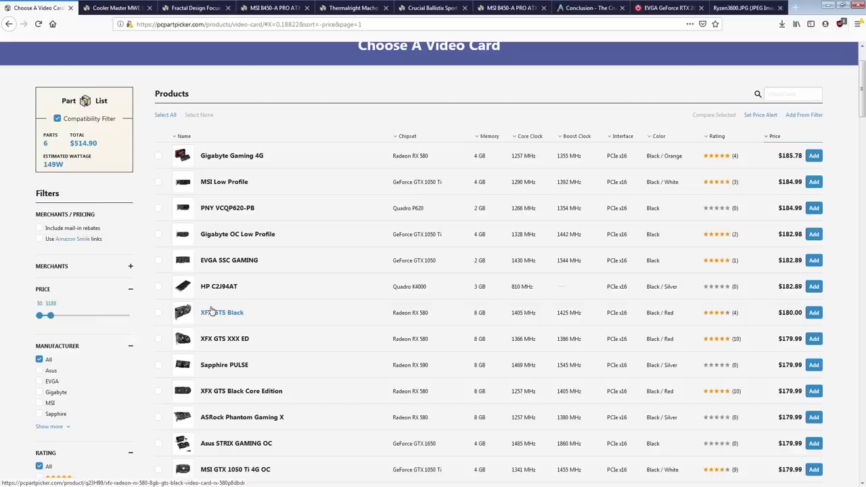
pyautogui.scroll(-4, 211, 311)
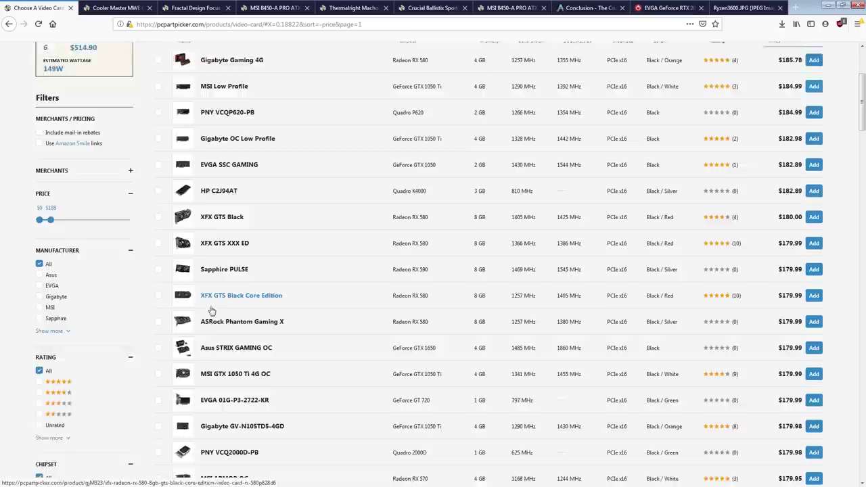
pyautogui.scroll(-2, 211, 310)
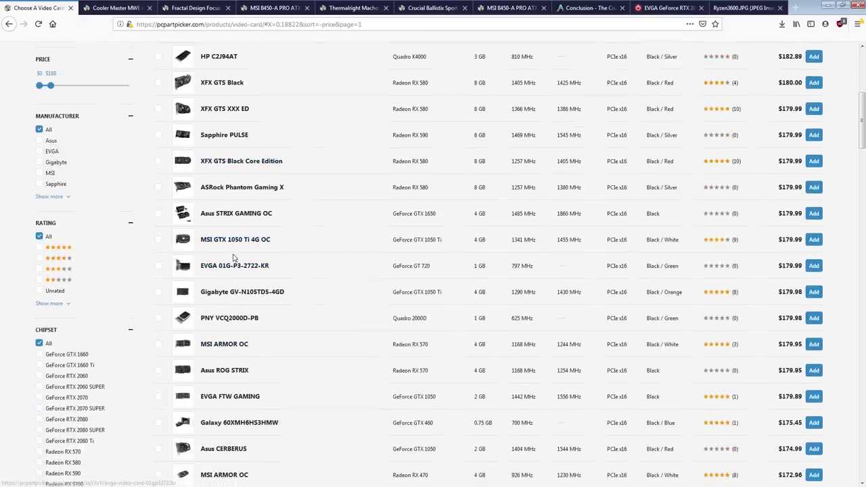
pyautogui.scroll(-3, 233, 257)
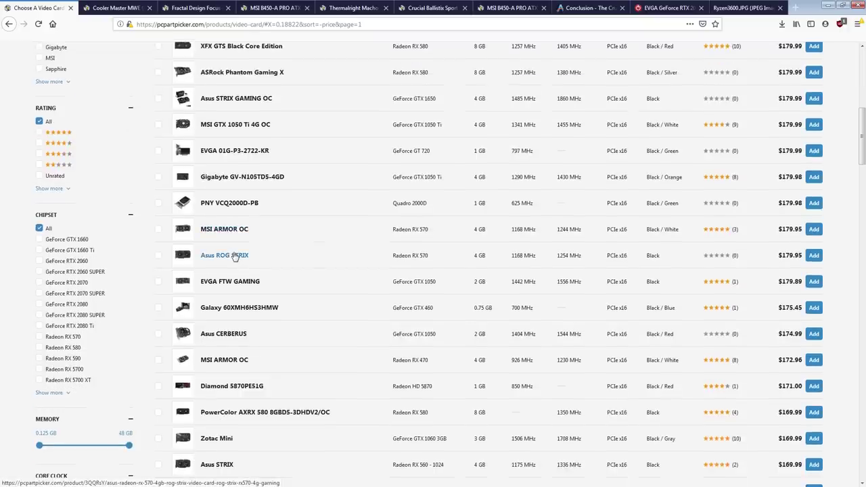
pyautogui.rightClick(262, 410)
pyautogui.click(297, 257)
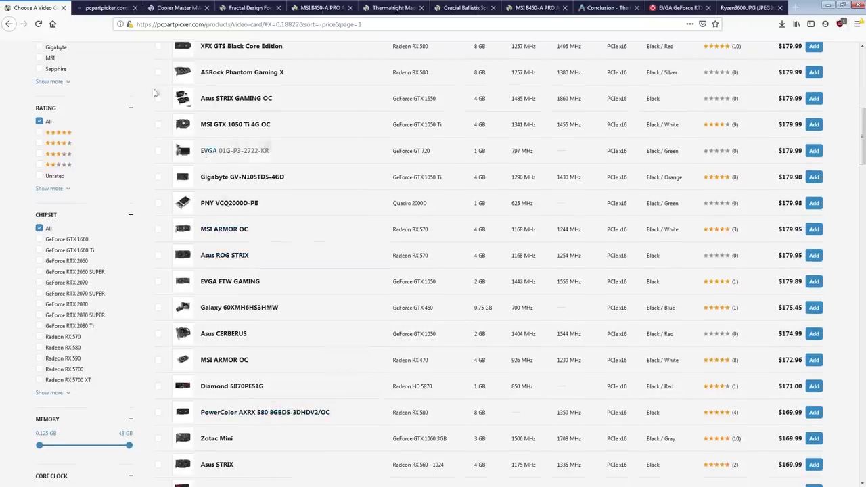
pyautogui.click(108, 9)
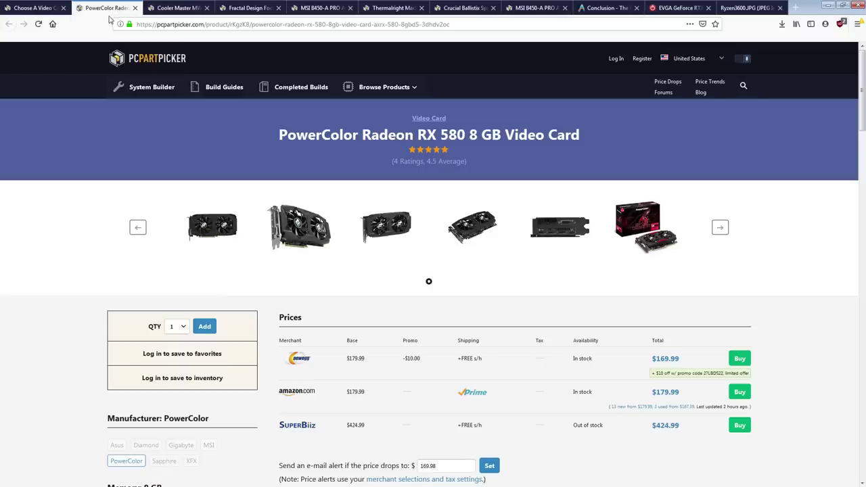
pyautogui.click(475, 228)
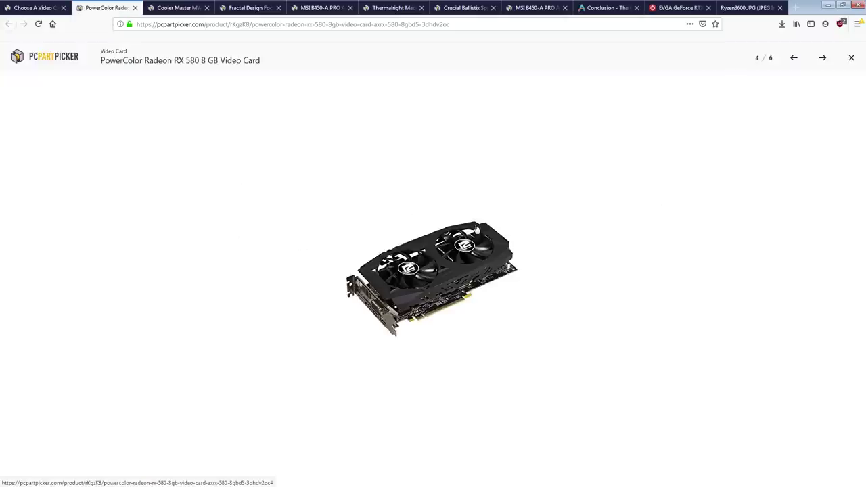
pyautogui.click(852, 57)
pyautogui.scroll(-3, 323, 265)
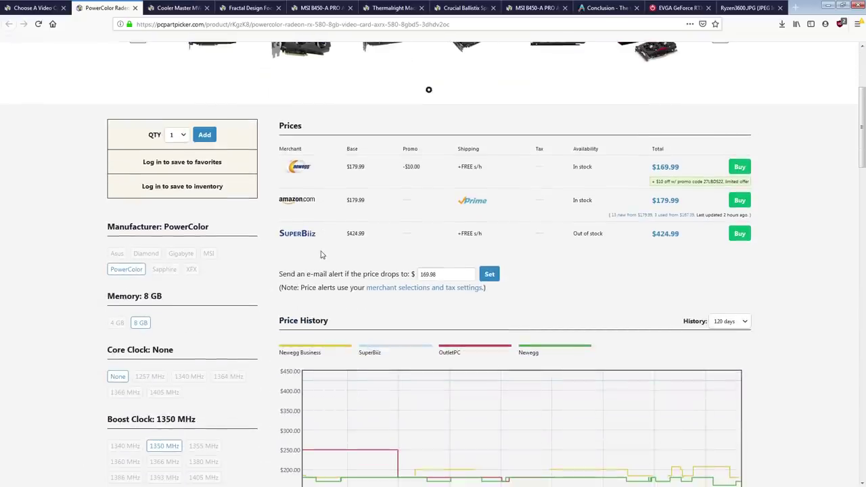
pyautogui.scroll(5, 321, 254)
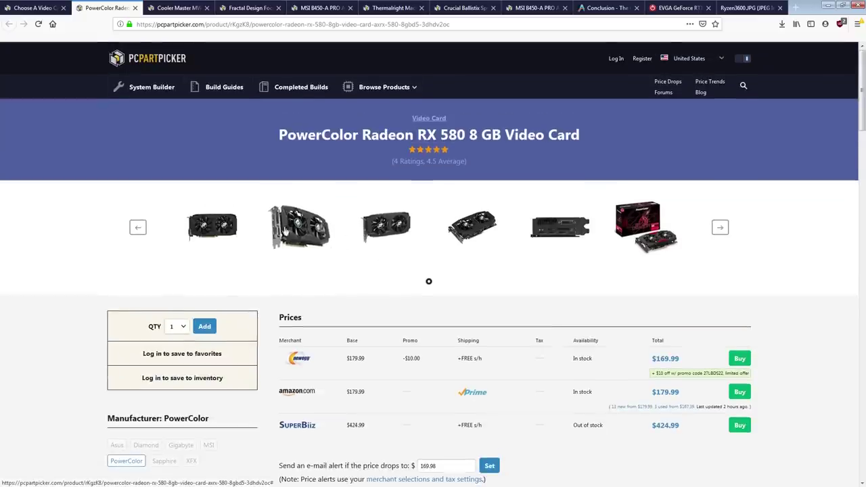
pyautogui.scroll(-6, 412, 233)
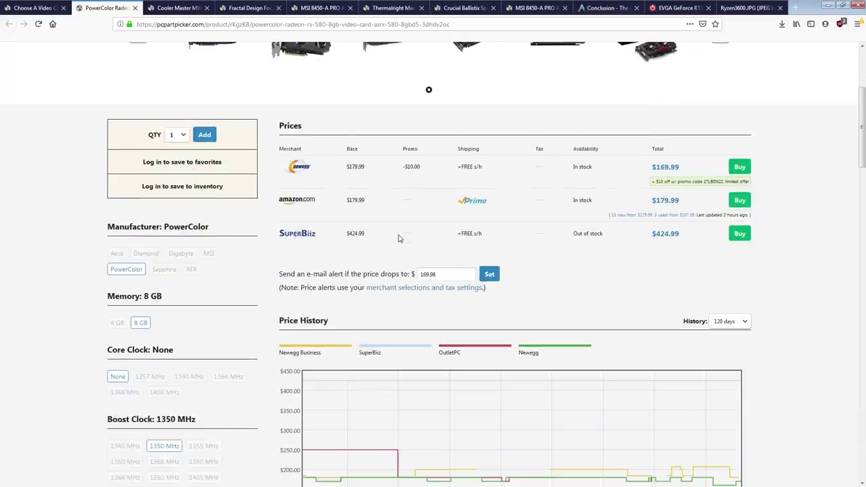
pyautogui.scroll(5, 215, 198)
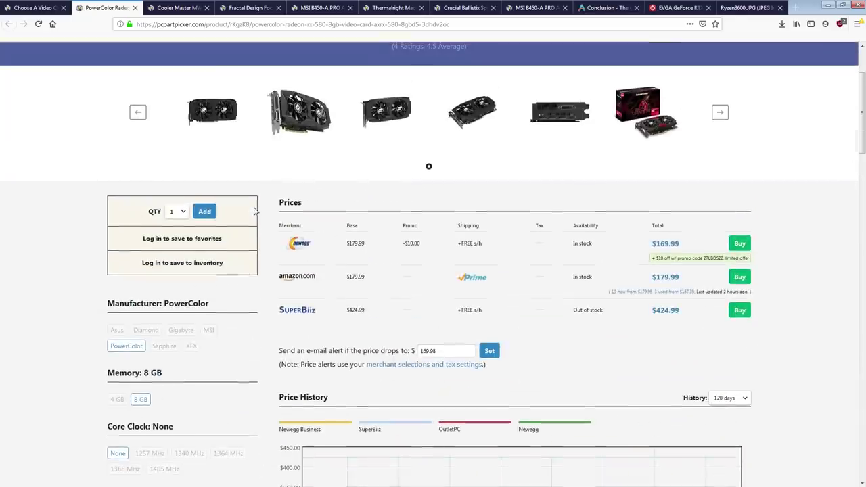
# Add the PowerColor AXRX 580 8 GB ($169.99) to the build and check the $684.89 total.
pyautogui.click(46, 11)
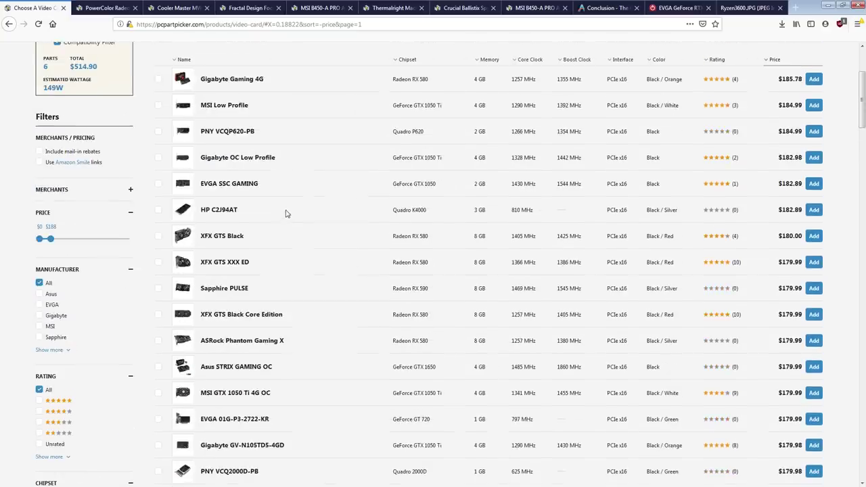
pyautogui.scroll(-3, 284, 209)
pyautogui.scroll(-6, 284, 209)
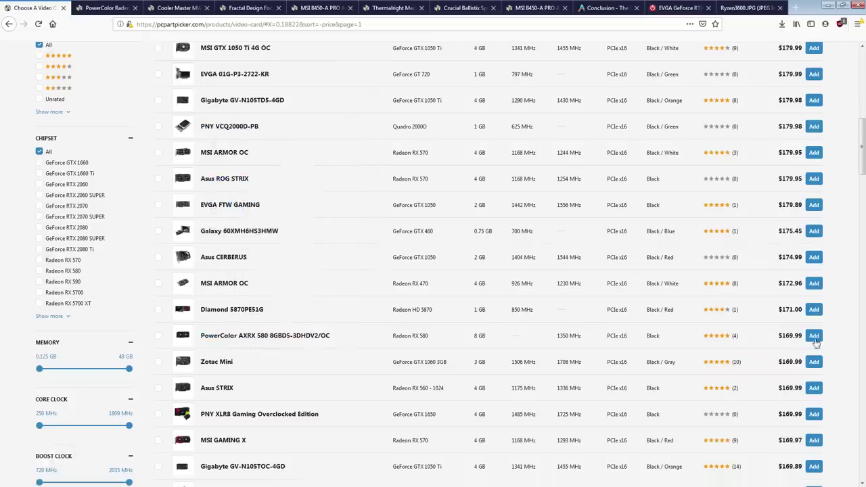
pyautogui.click(814, 336)
pyautogui.scroll(-7, 541, 230)
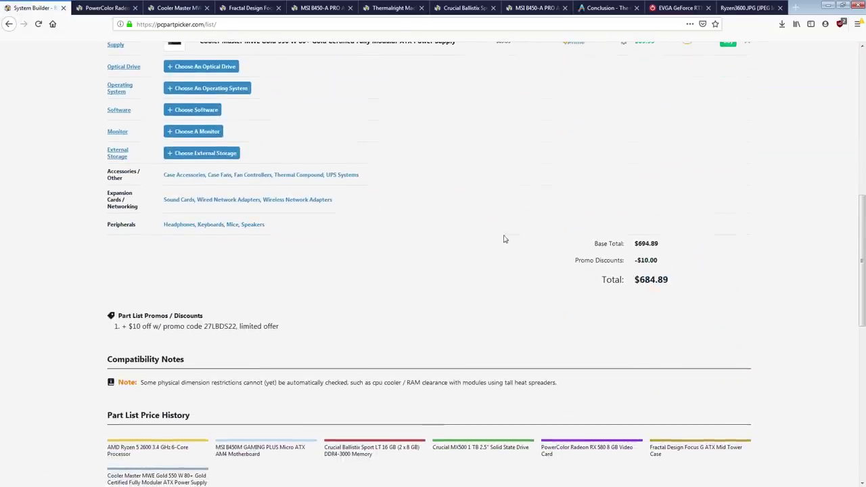
pyautogui.scroll(5, 503, 237)
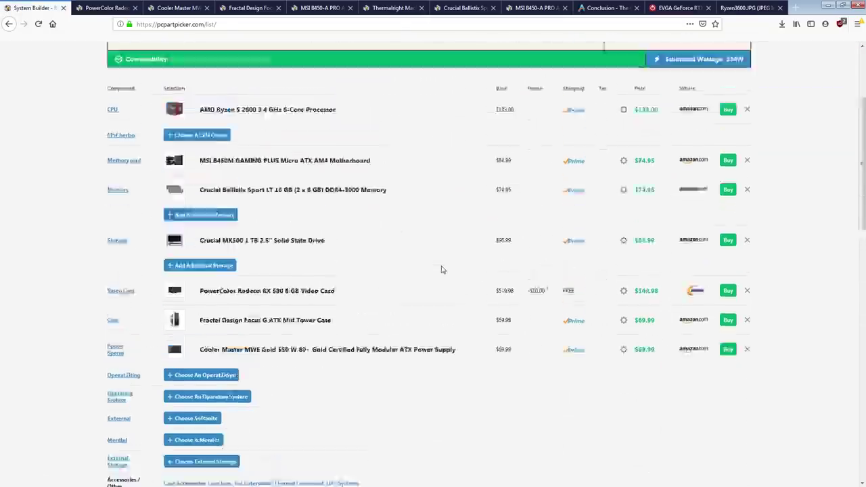
pyautogui.scroll(3, 438, 267)
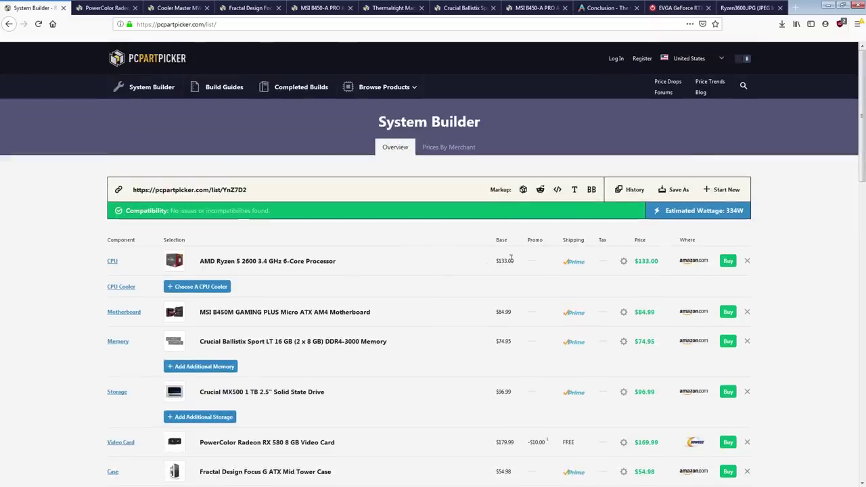
# Swap the Ryzen 5 2600 for the AMD Ryzen 5 1600 at $104.89 and review the build.
pyautogui.click(747, 261)
pyautogui.click(202, 258)
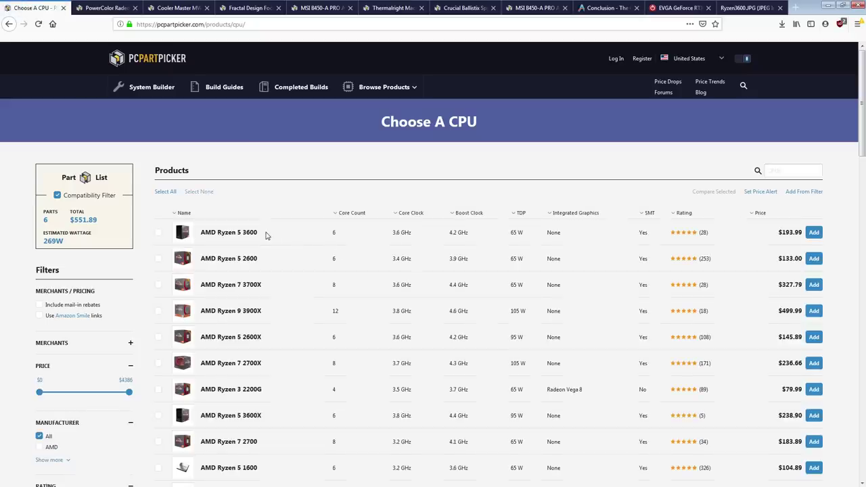
pyautogui.scroll(-1, 409, 279)
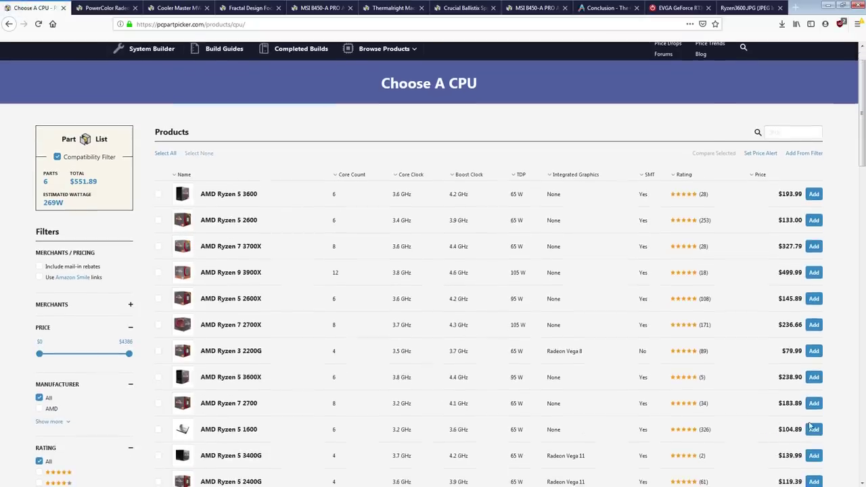
pyautogui.click(813, 429)
pyautogui.scroll(-5, 428, 197)
pyautogui.scroll(-5, 635, 196)
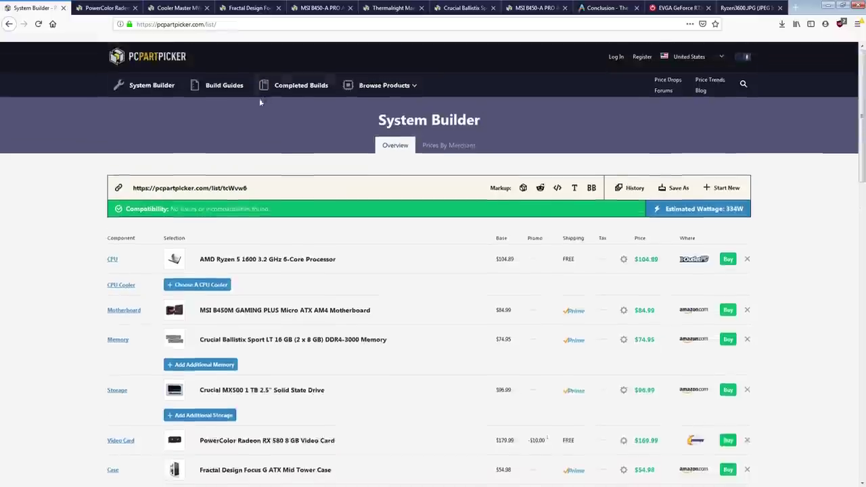
pyautogui.scroll(-5, 259, 98)
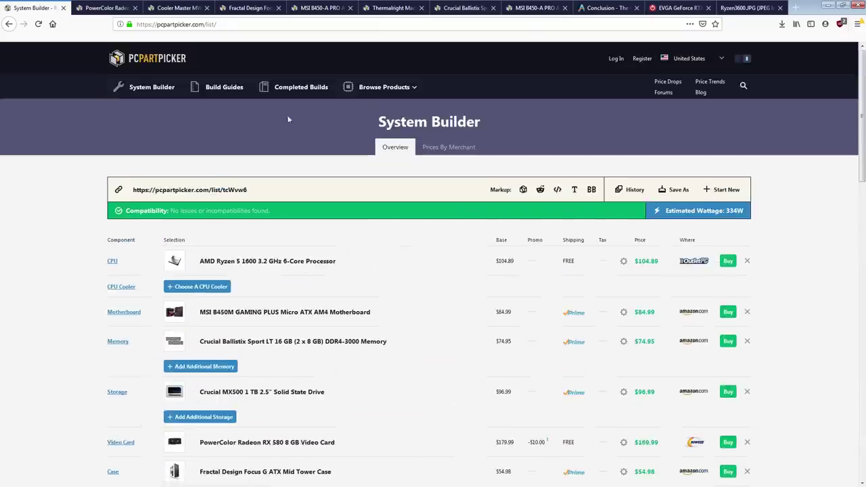
pyautogui.scroll(-2, 499, 136)
pyautogui.scroll(-3, 499, 137)
pyautogui.scroll(-4, 501, 223)
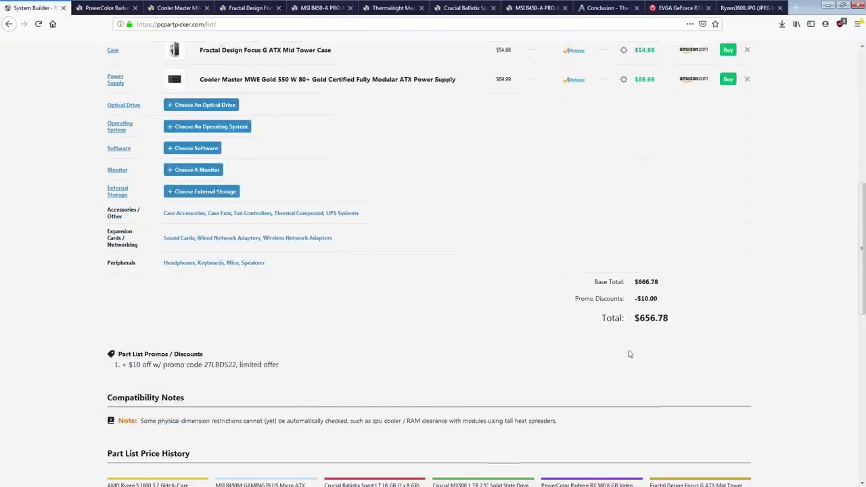
pyautogui.scroll(4, 433, 210)
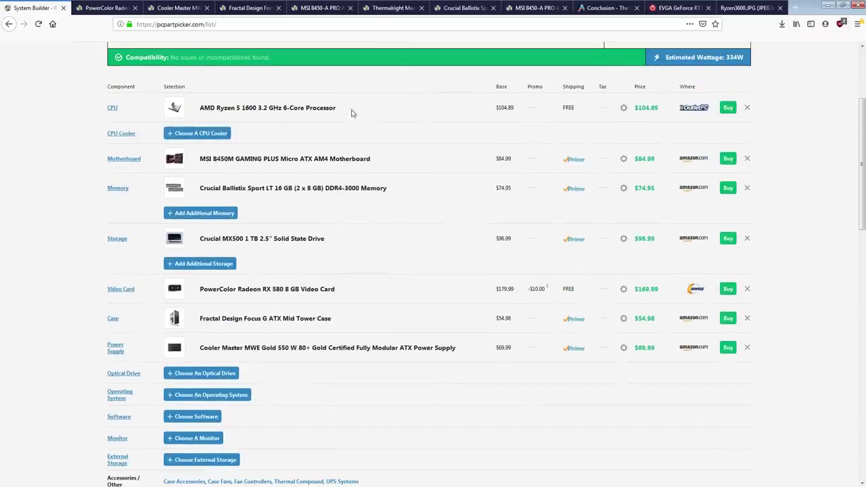
pyautogui.moveTo(322, 117); pyautogui.dragTo(236, 109)
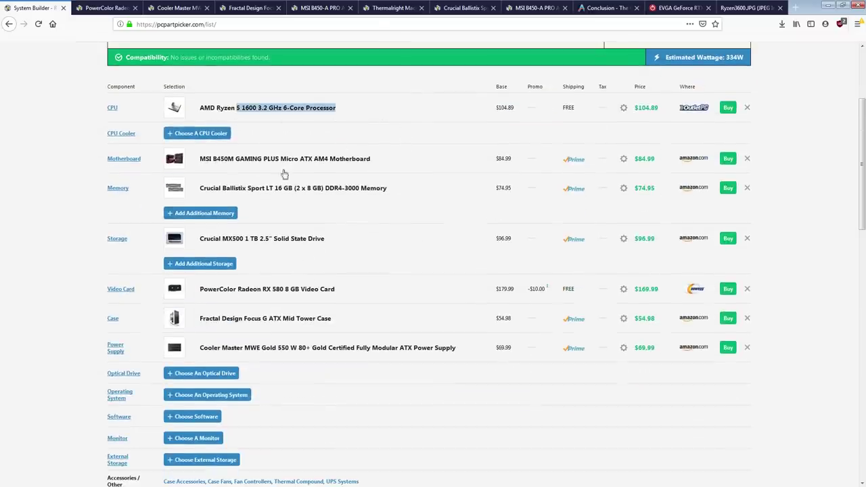
pyautogui.tripleClick(243, 108)
pyautogui.click(371, 194)
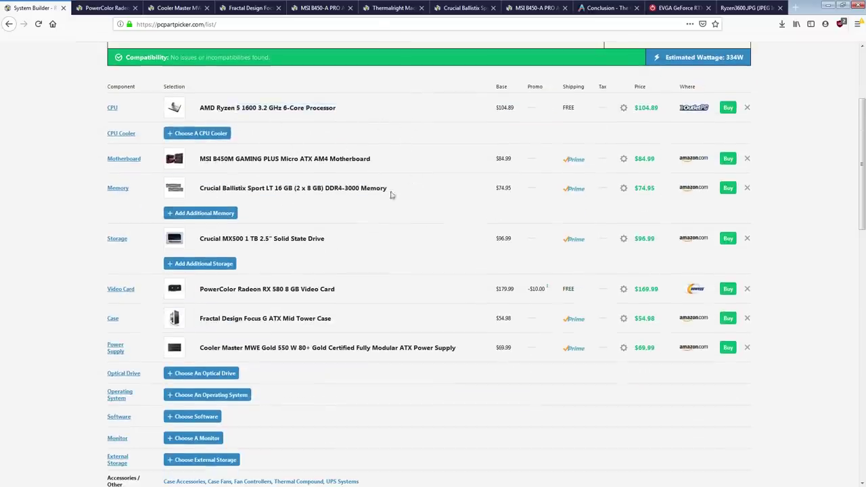
pyautogui.moveTo(372, 194); pyautogui.dragTo(273, 190)
pyautogui.moveTo(419, 218); pyautogui.dragTo(380, 239)
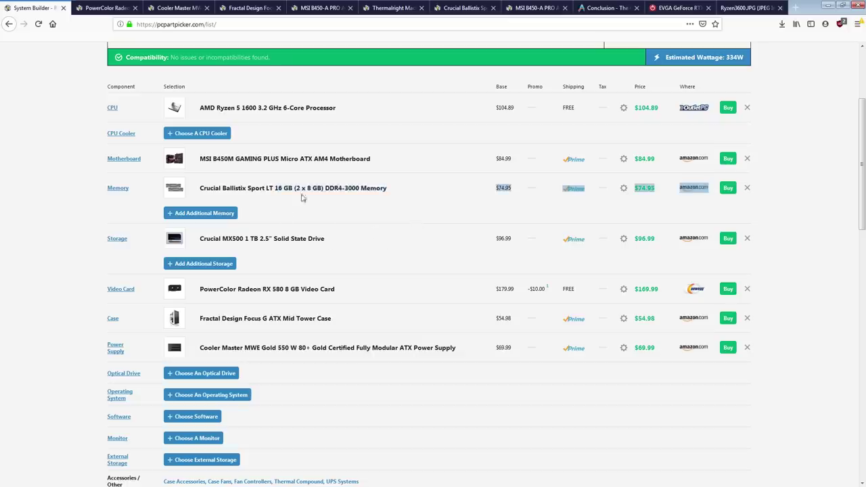
pyautogui.click(377, 224)
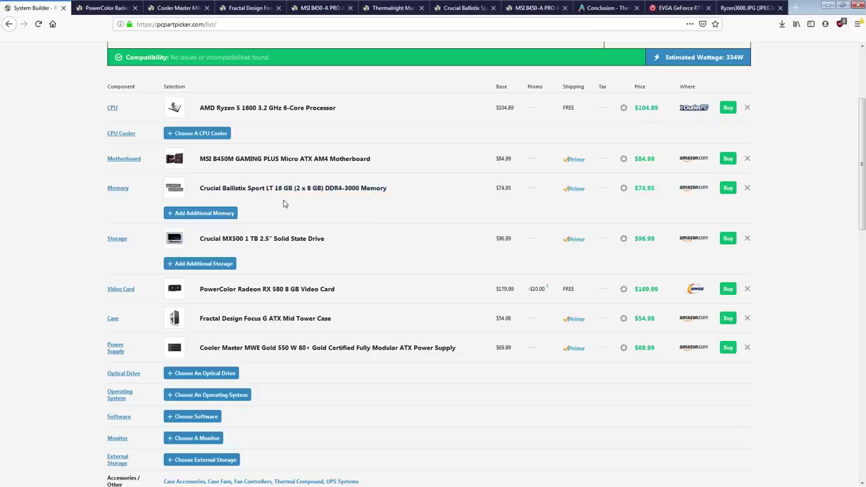
pyautogui.moveTo(413, 193); pyautogui.dragTo(202, 195)
pyautogui.click(396, 264)
pyautogui.moveTo(383, 252); pyautogui.dragTo(207, 247)
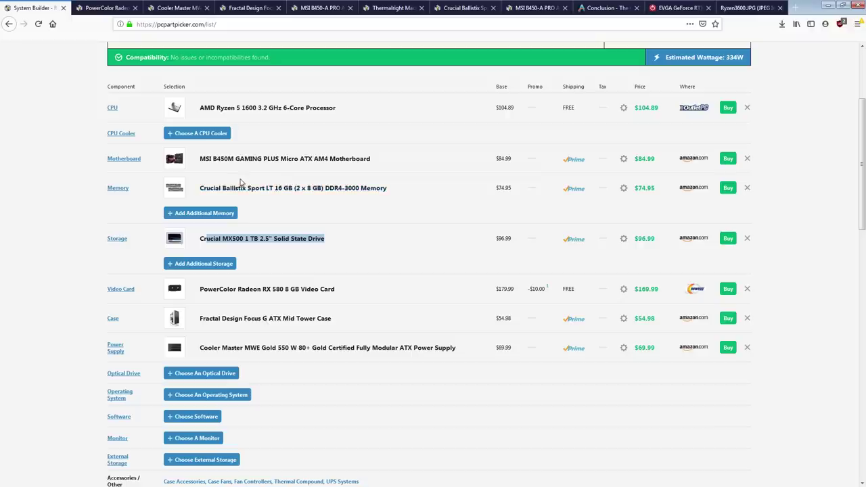
pyautogui.moveTo(339, 290); pyautogui.dragTo(207, 301)
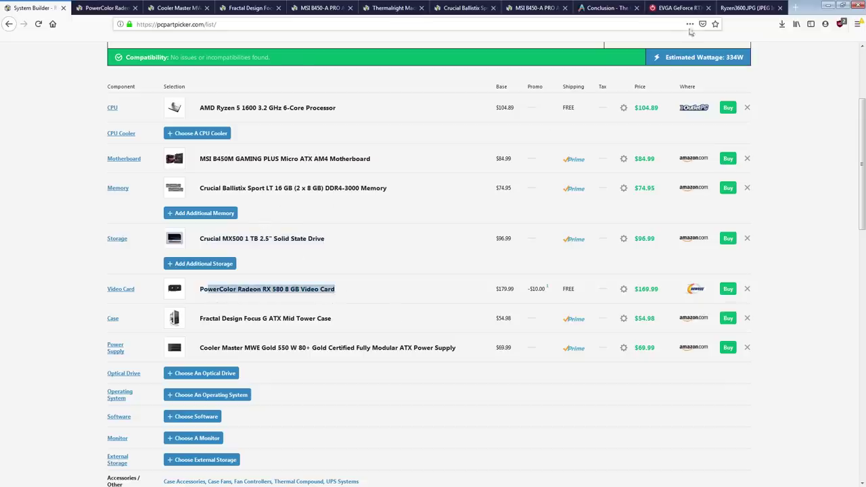
pyautogui.click(748, 8)
# Check the TechPowerUp Relative Performance chart for RX 570 versus RX 580, then return to System Builder.
pyautogui.click(695, 7)
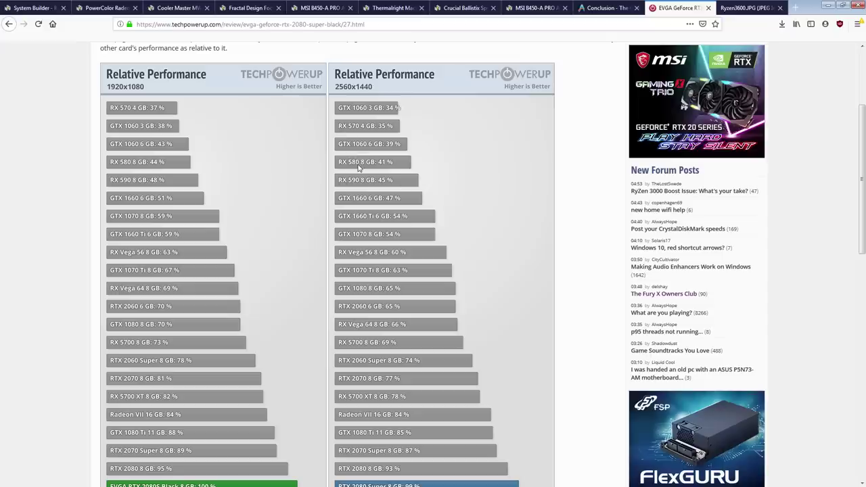
pyautogui.click(37, 8)
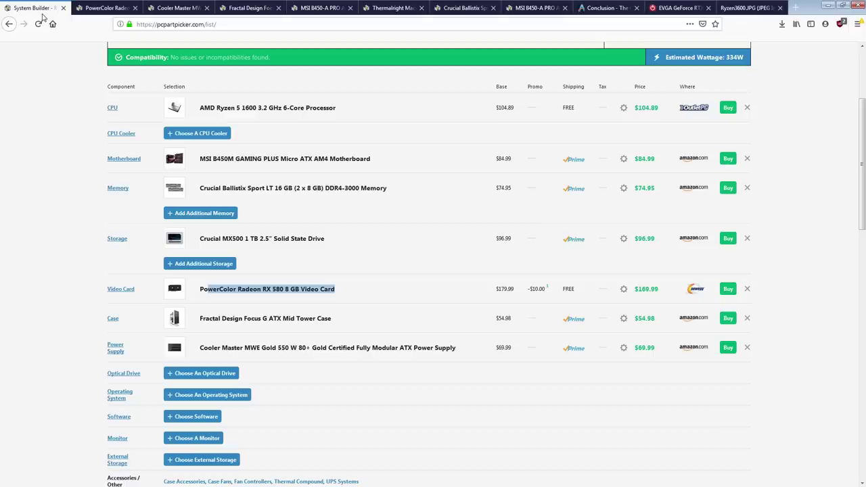
# Remove the RX 580, then list video cards capped at $186, highest price first.
pyautogui.click(748, 291)
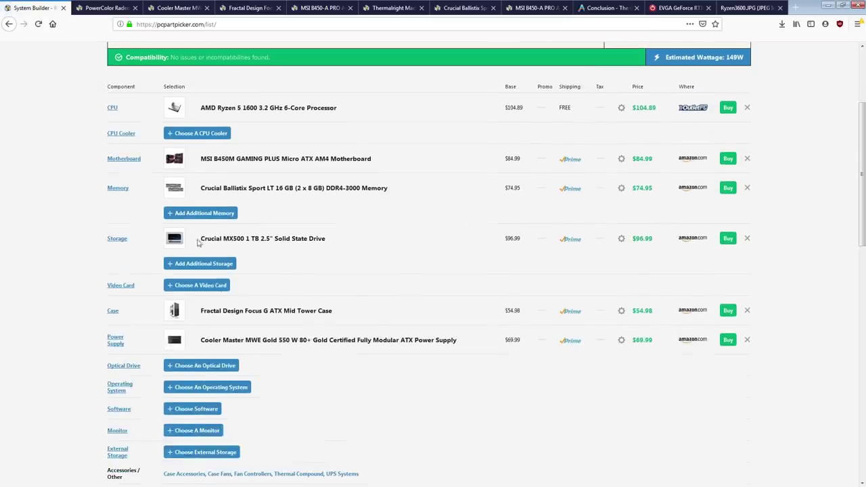
pyautogui.click(203, 285)
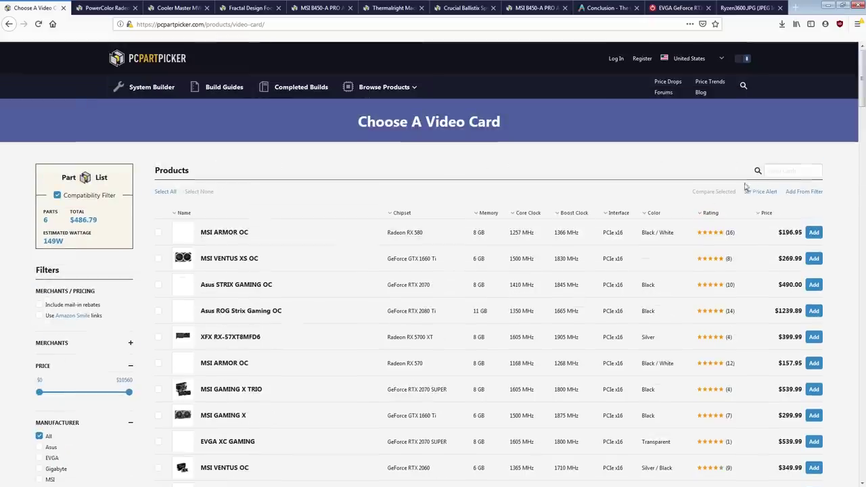
pyautogui.scroll(-3, 146, 252)
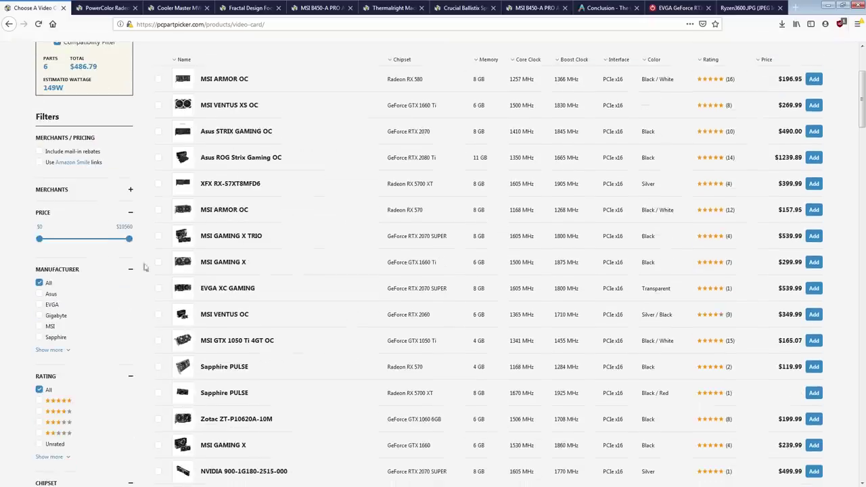
pyautogui.moveTo(134, 243); pyautogui.dragTo(51, 249)
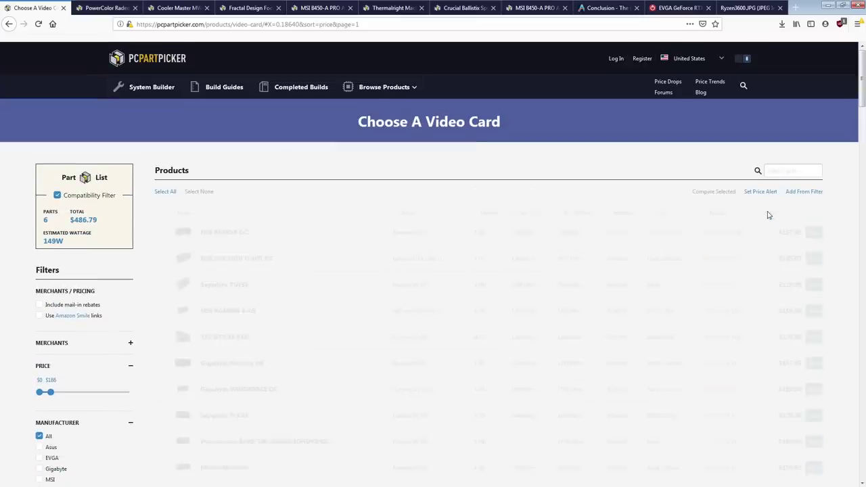
pyautogui.click(772, 214)
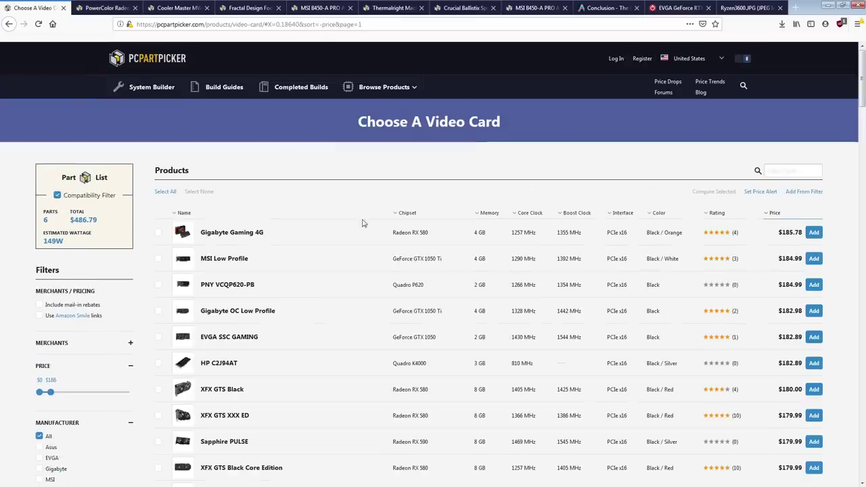
# Browse the card list, highlighting the MSI GAMING X's RX 570 chipset and MSI ARMOR OC's 8 GB memory.
pyautogui.scroll(-4, 396, 193)
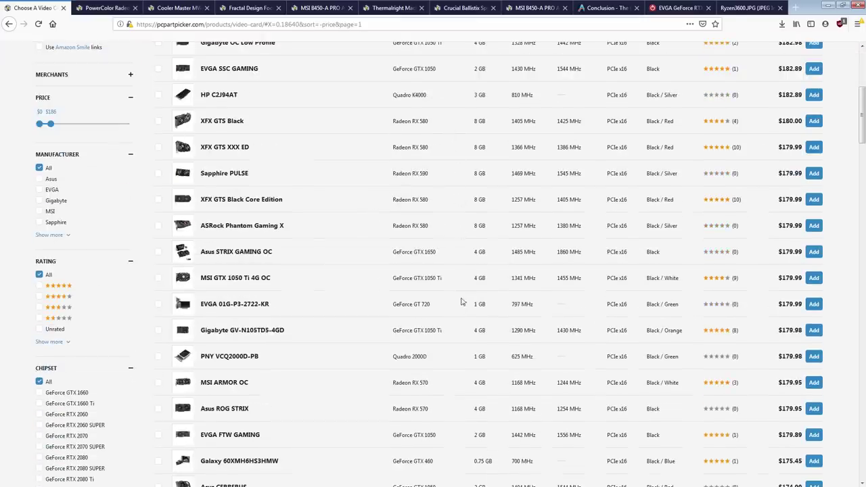
pyautogui.scroll(-3, 412, 154)
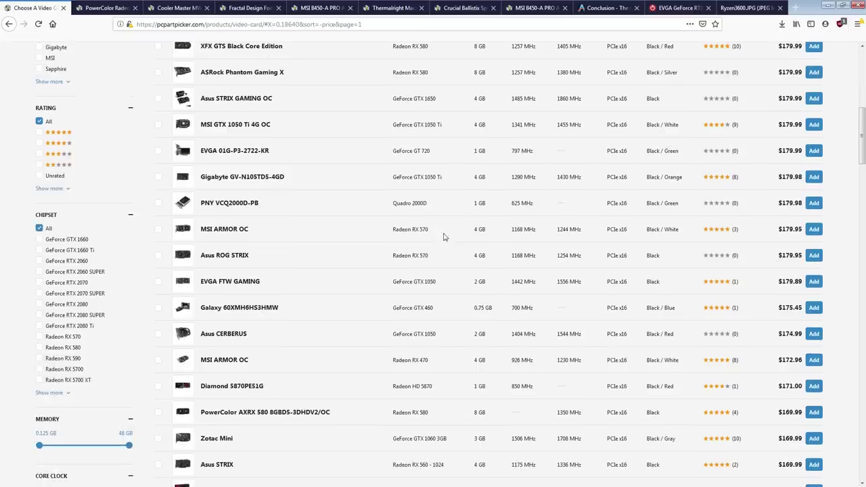
pyautogui.moveTo(438, 234); pyautogui.dragTo(371, 237)
pyautogui.scroll(-2, 672, 225)
pyautogui.scroll(-5, 672, 226)
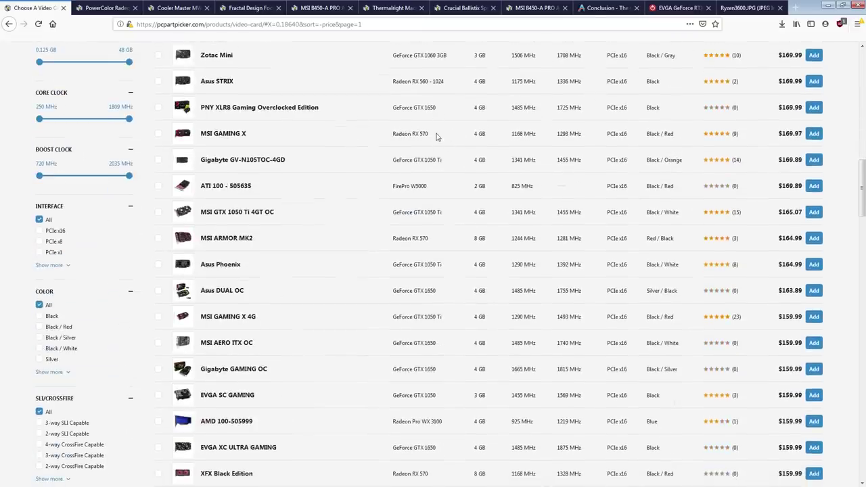
pyautogui.moveTo(434, 138); pyautogui.dragTo(348, 140)
pyautogui.scroll(-4, 325, 116)
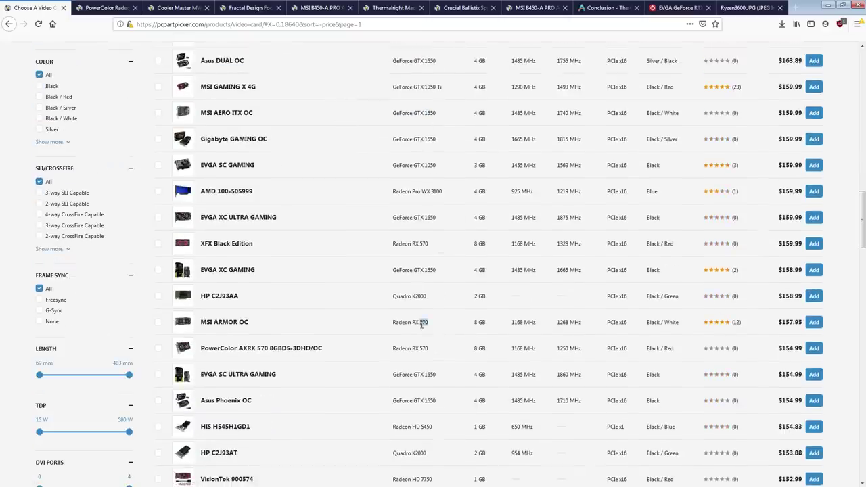
pyautogui.moveTo(495, 327); pyautogui.dragTo(464, 330)
pyautogui.scroll(-4, 468, 328)
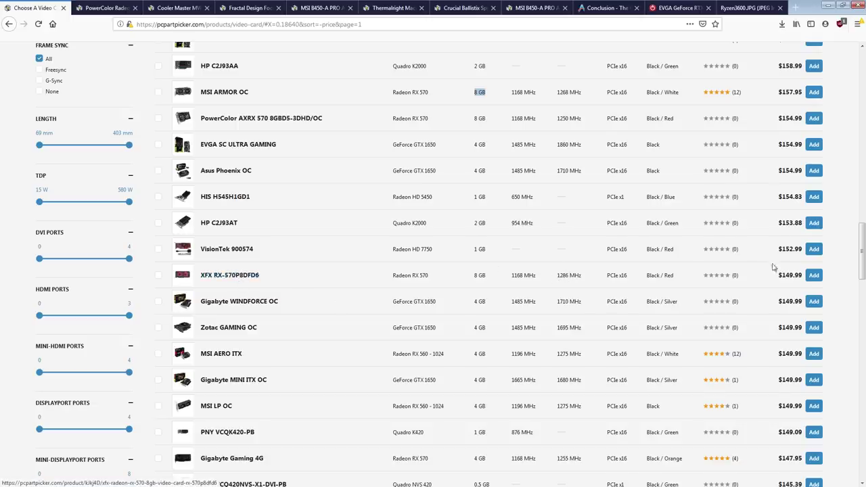
pyautogui.scroll(-3, 671, 305)
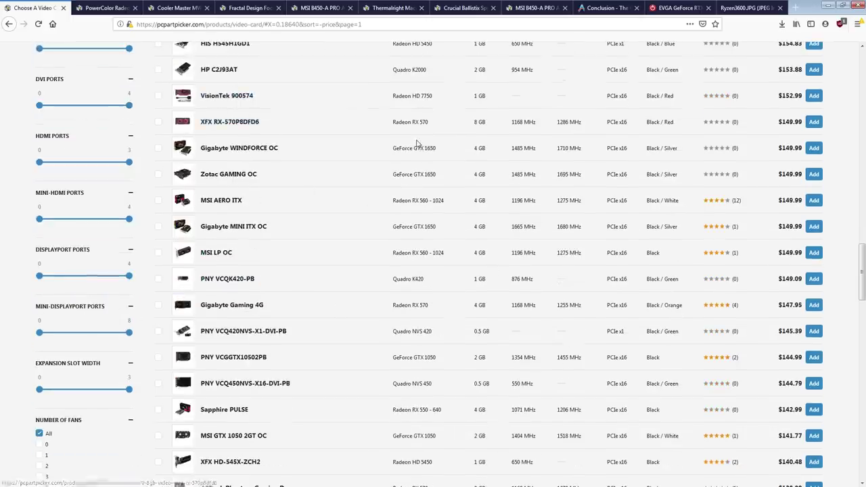
pyautogui.scroll(-3, 417, 140)
pyautogui.scroll(-3, 416, 143)
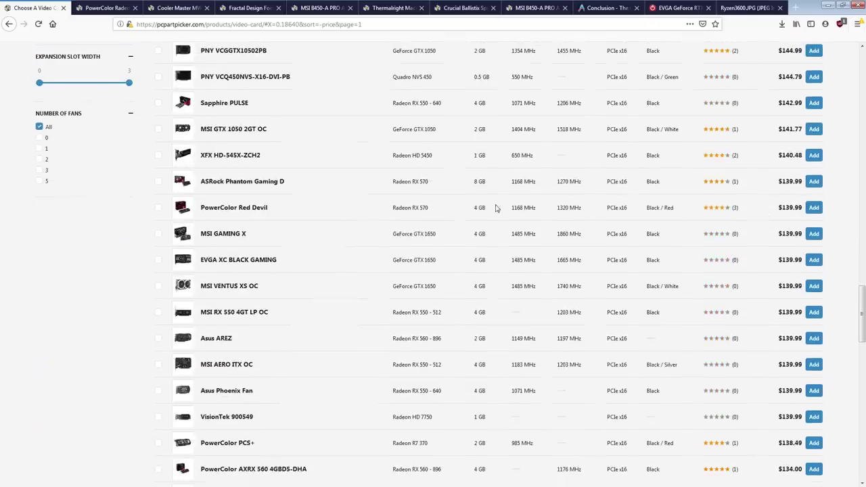
# Open the PowerColor Red Devil page in a new tab and return to the list.
pyautogui.rightClick(253, 206)
pyautogui.click(284, 215)
pyautogui.click(103, 6)
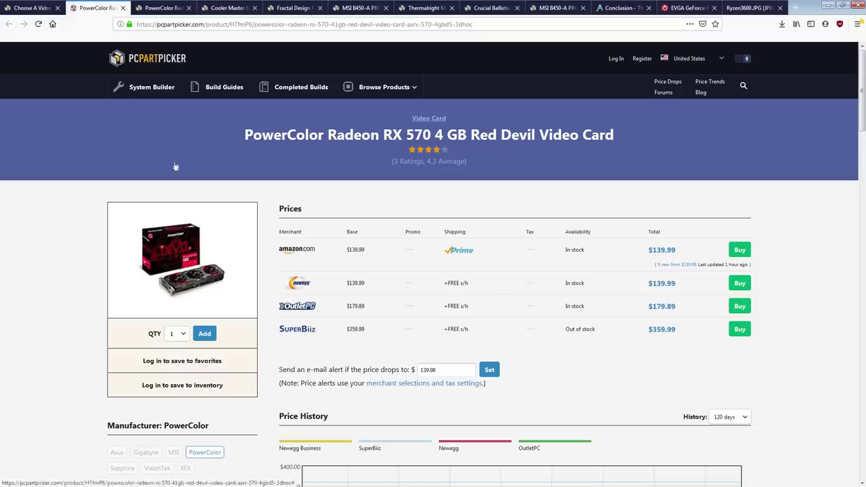
pyautogui.hotkey('ctrl', 'shift', 'Tab')
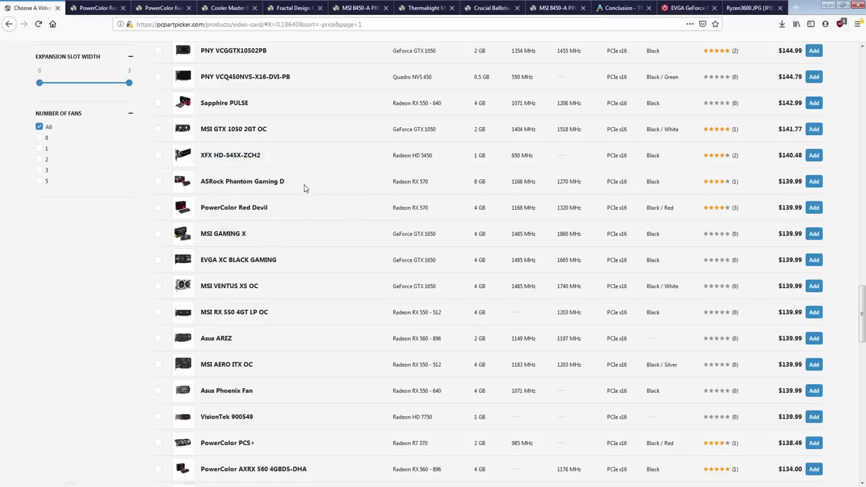
pyautogui.scroll(-2, 304, 188)
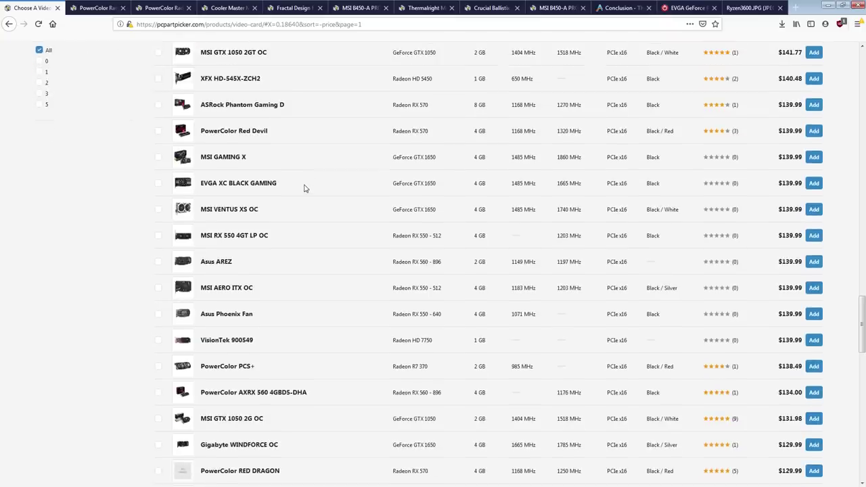
pyautogui.scroll(-2, 304, 188)
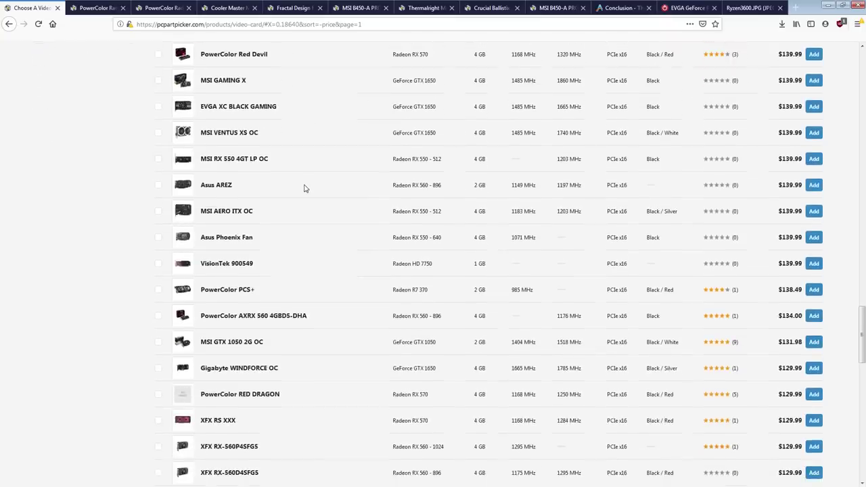
# Add the PowerColor Radeon RX 570 4 GB Red Devil to the build from its product page.
pyautogui.click(98, 8)
pyautogui.scroll(-5, 650, 270)
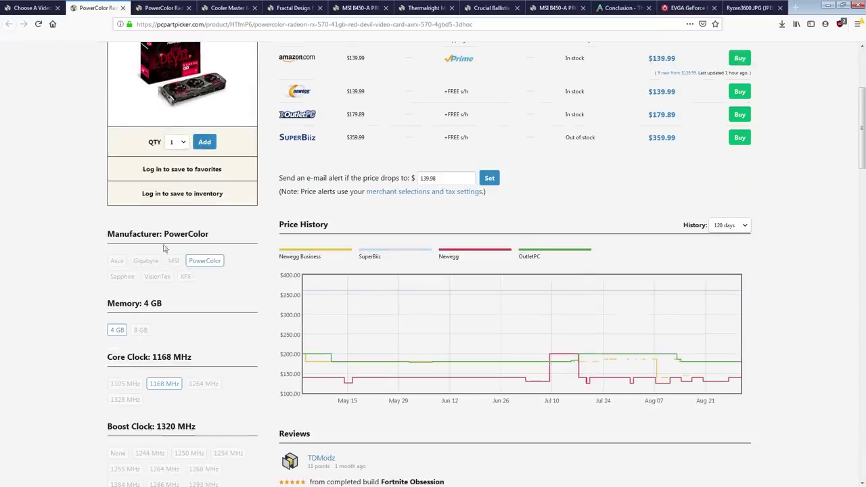
pyautogui.click(204, 142)
pyautogui.scroll(-5, 436, 170)
pyautogui.scroll(-1, 440, 171)
pyautogui.scroll(3, 411, 309)
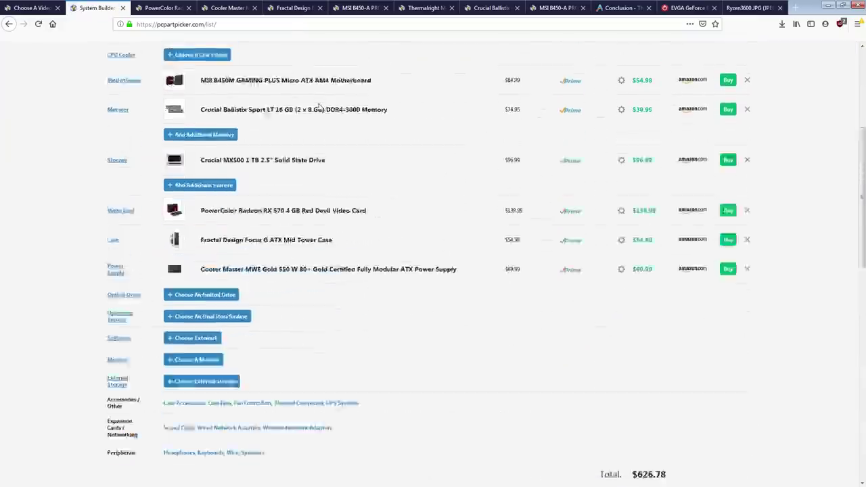
pyautogui.scroll(2, 319, 107)
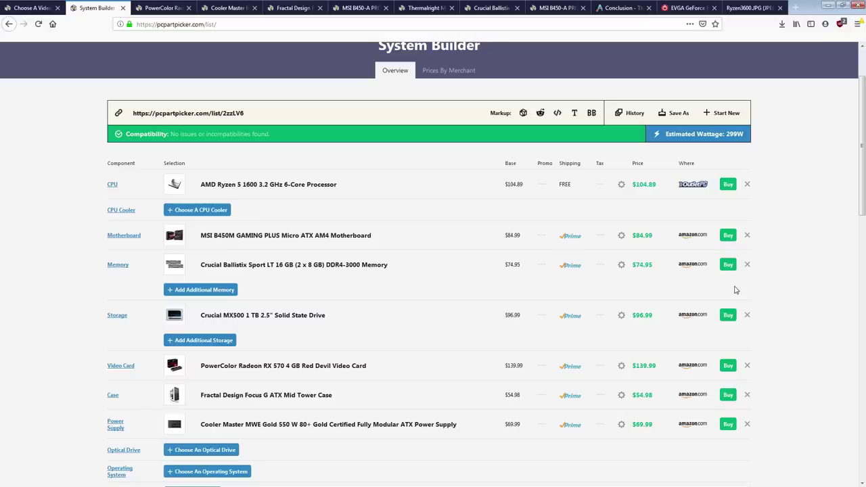
pyautogui.scroll(-2, 689, 270)
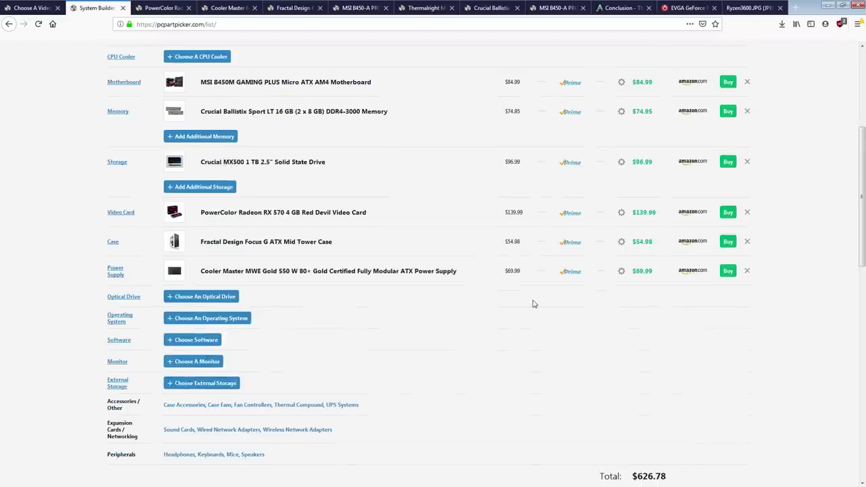
pyautogui.scroll(-1, 533, 304)
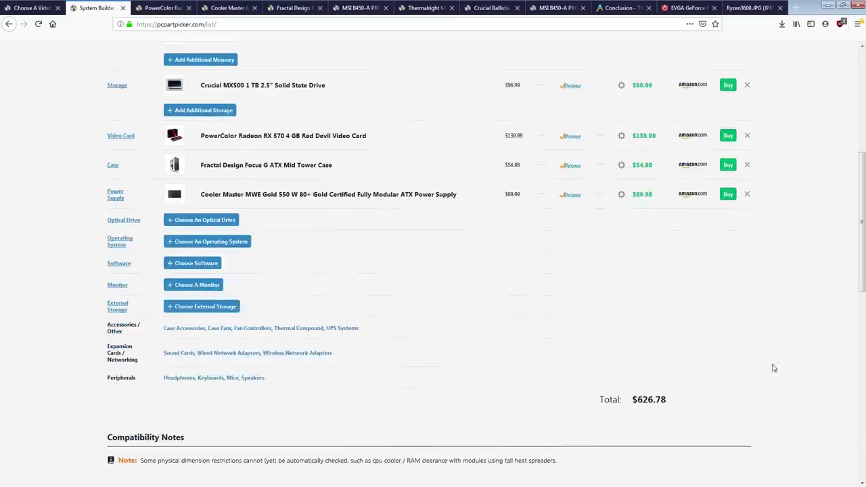
pyautogui.scroll(3, 689, 406)
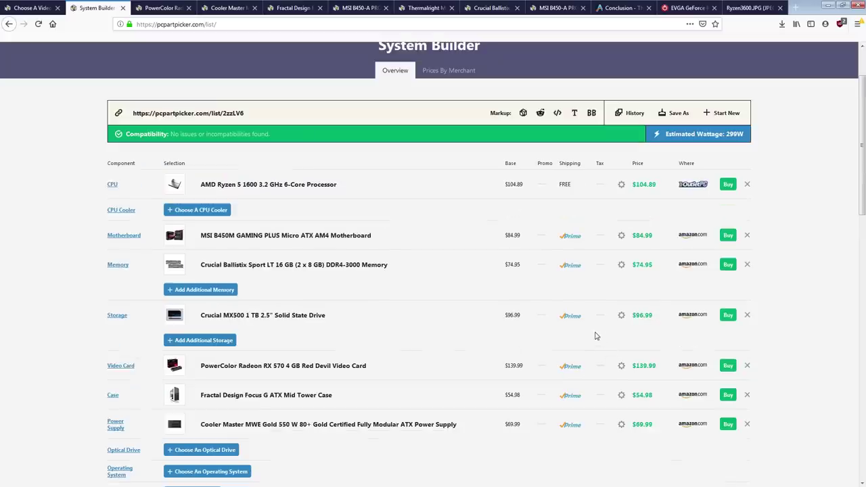
pyautogui.scroll(1, 589, 332)
pyautogui.scroll(-3, 498, 168)
pyautogui.scroll(2, 482, 137)
pyautogui.scroll(-6, 482, 136)
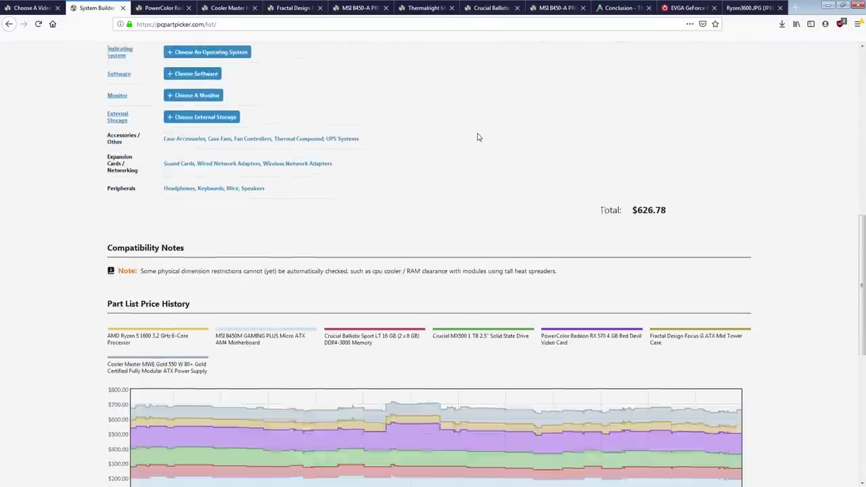
pyautogui.scroll(5, 478, 136)
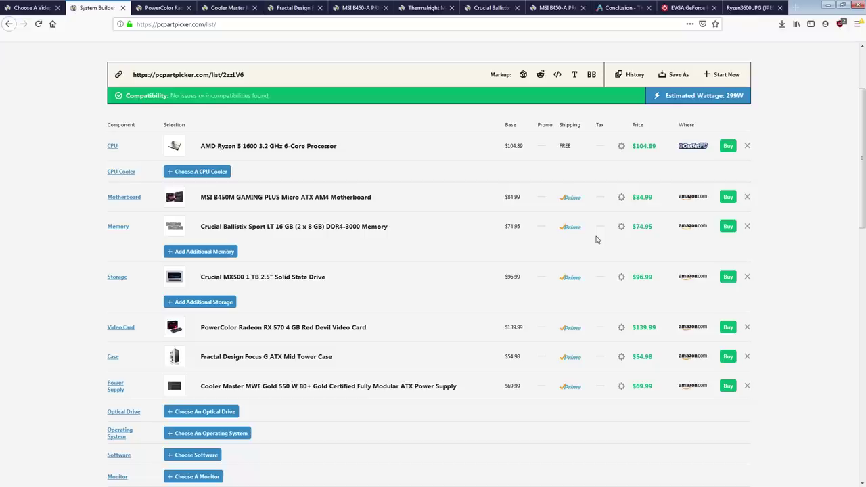
pyautogui.click(742, 11)
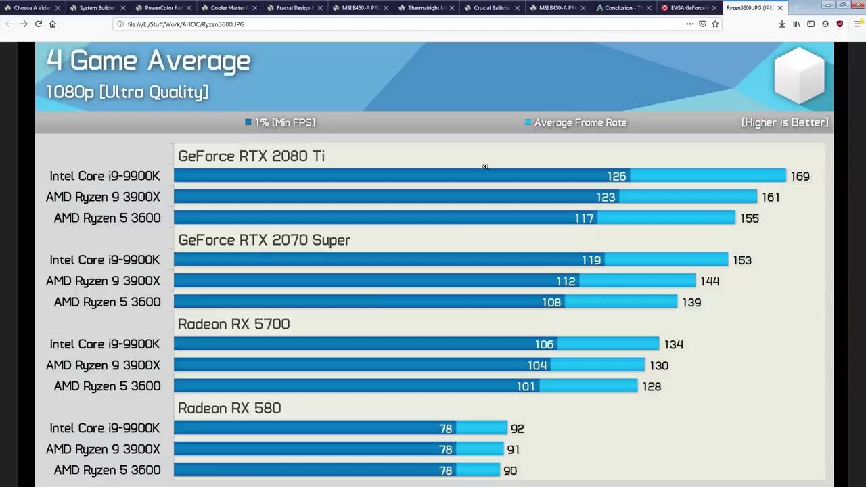
pyautogui.click(30, 7)
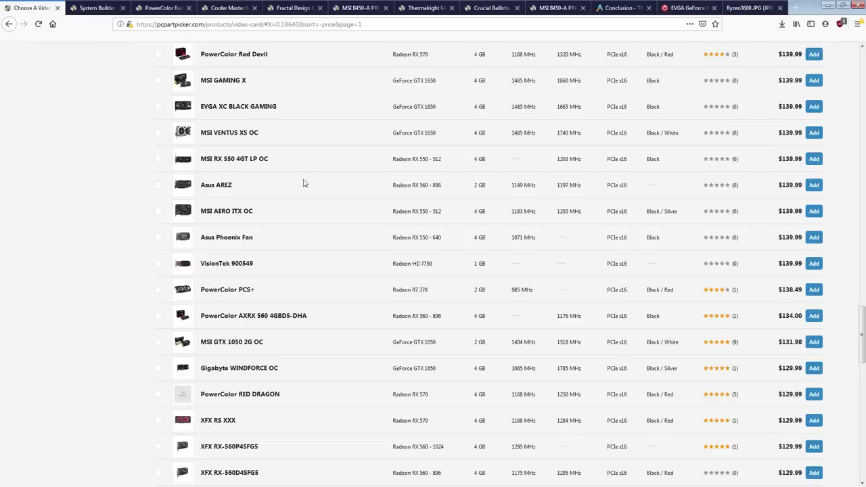
pyautogui.scroll(3, 308, 188)
pyautogui.click(751, 7)
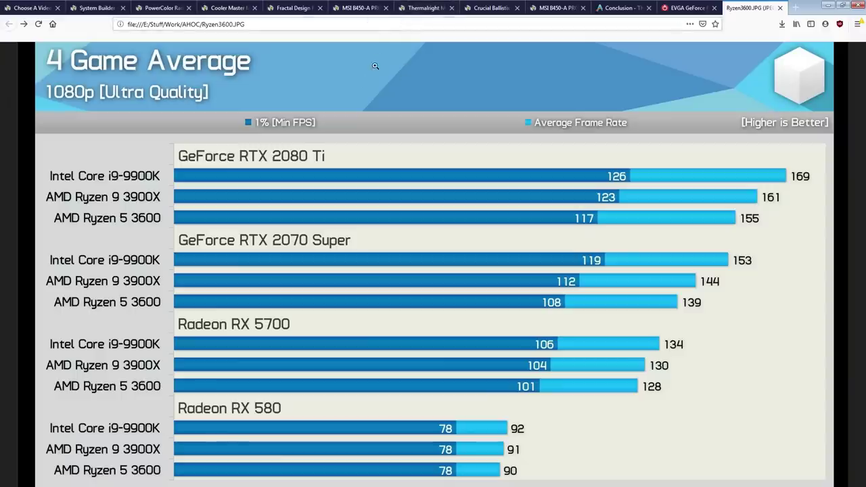
pyautogui.click(93, 9)
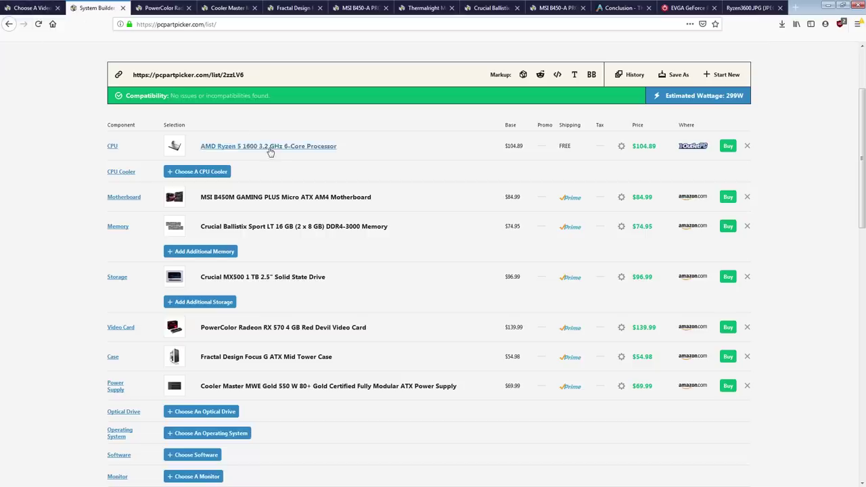
# Review the parts list, highlighting the memory kit's product name.
pyautogui.scroll(-2, 406, 247)
pyautogui.scroll(4, 354, 230)
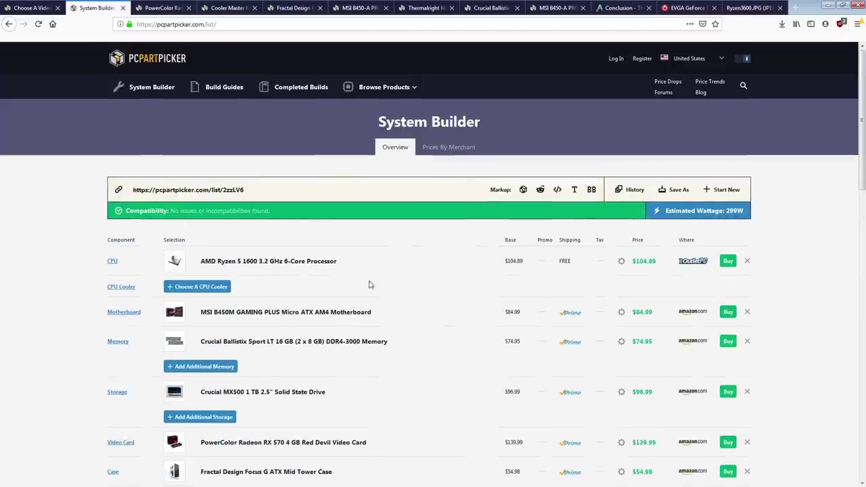
pyautogui.scroll(-2, 456, 219)
pyautogui.scroll(-3, 453, 218)
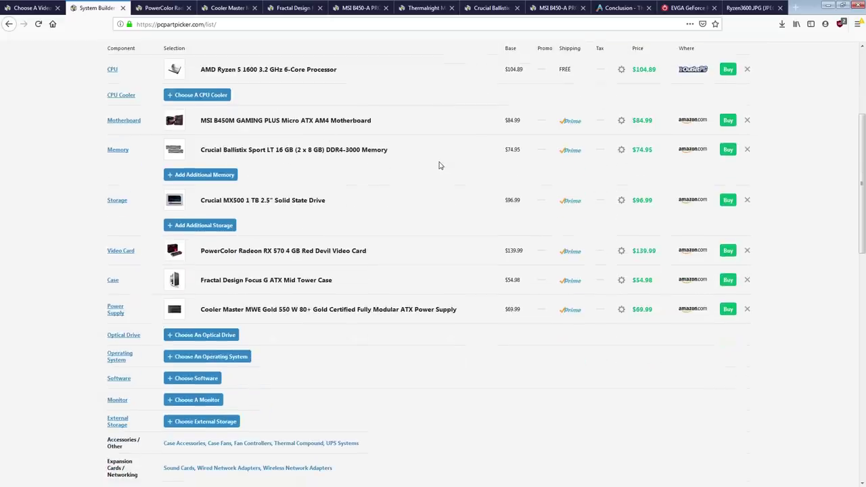
pyautogui.scroll(-2, 433, 224)
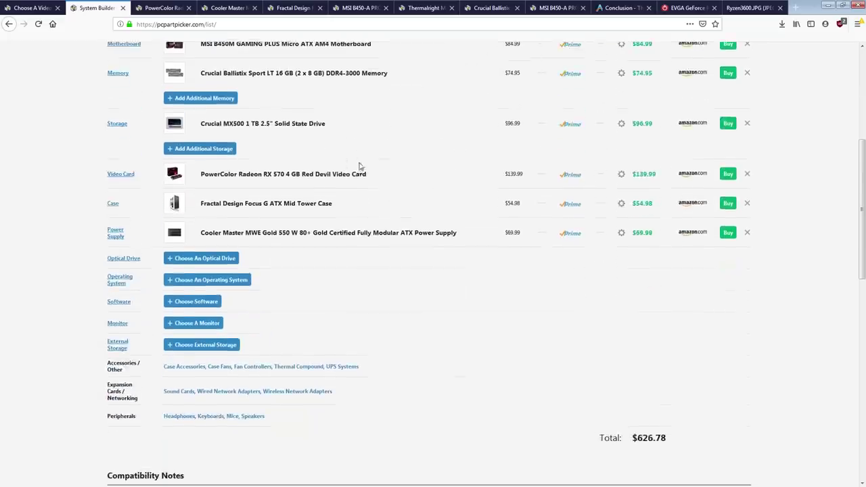
pyautogui.scroll(5, 359, 166)
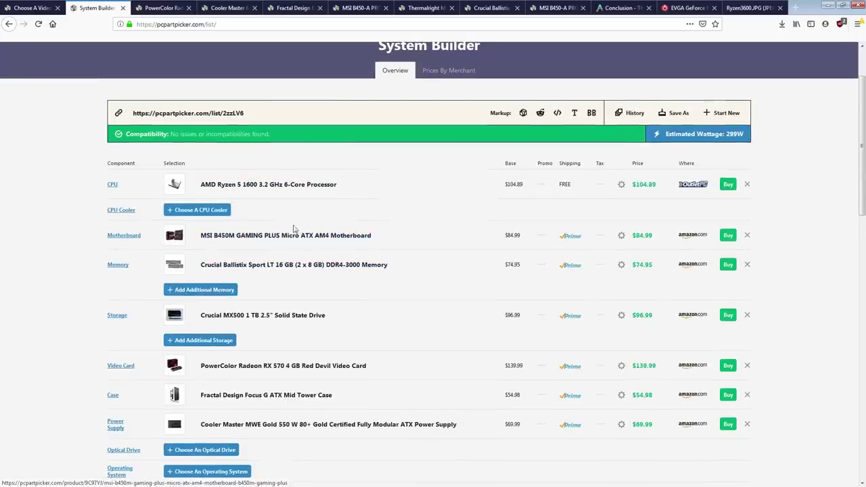
pyautogui.moveTo(411, 274); pyautogui.dragTo(200, 273)
pyautogui.click(428, 272)
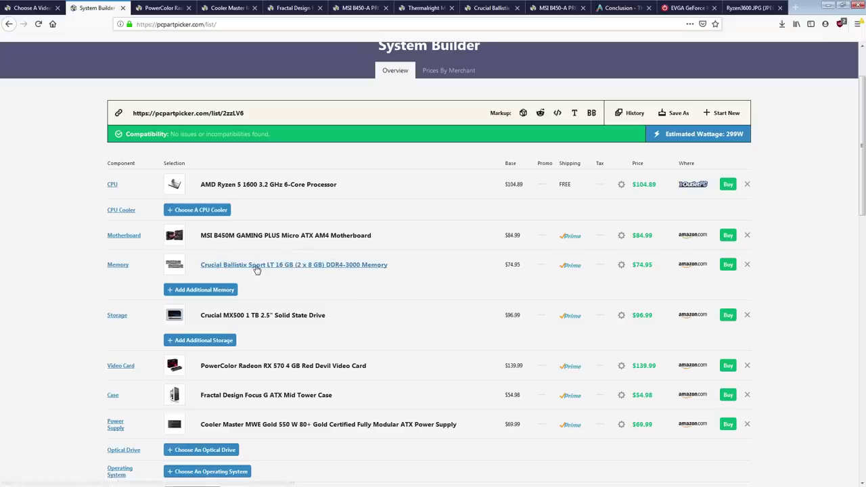
# Highlight the SSD and Red Devil video card names, then switch to the Ryzen3600.JPG chart.
pyautogui.scroll(-4, 402, 311)
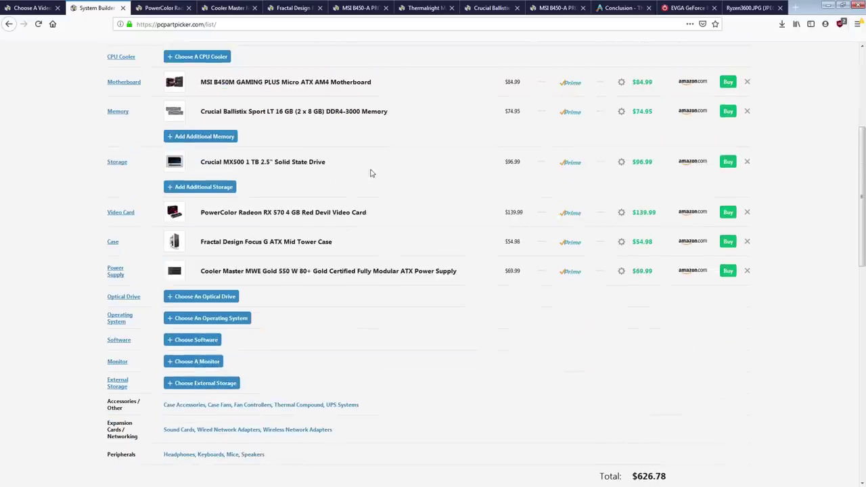
pyautogui.moveTo(330, 163); pyautogui.dragTo(195, 167)
pyautogui.click(338, 182)
pyautogui.moveTo(424, 233); pyautogui.dragTo(307, 223)
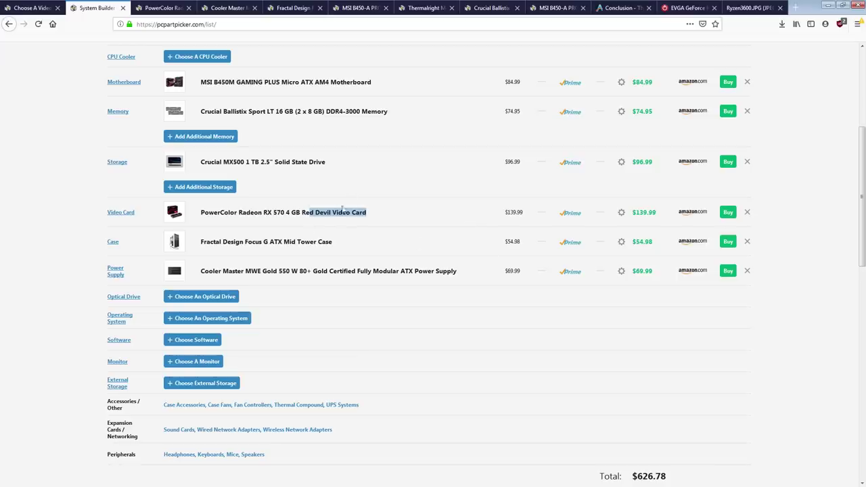
pyautogui.scroll(5, 403, 254)
pyautogui.scroll(-3, 407, 395)
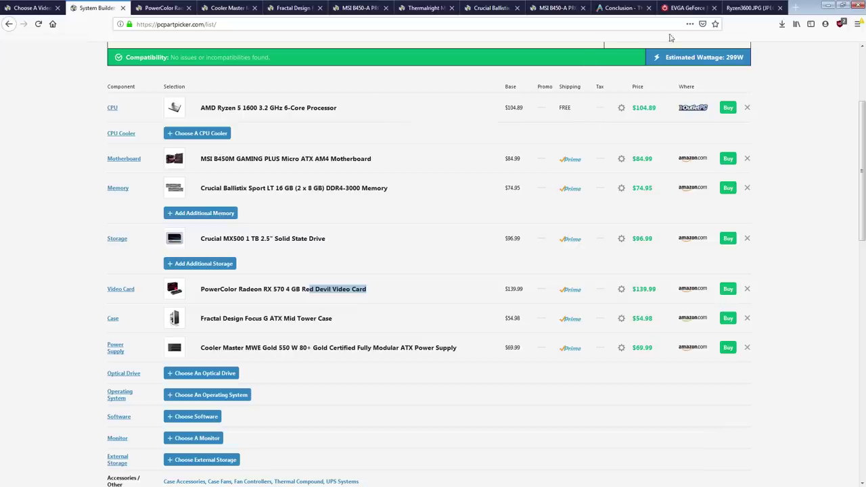
pyautogui.click(747, 9)
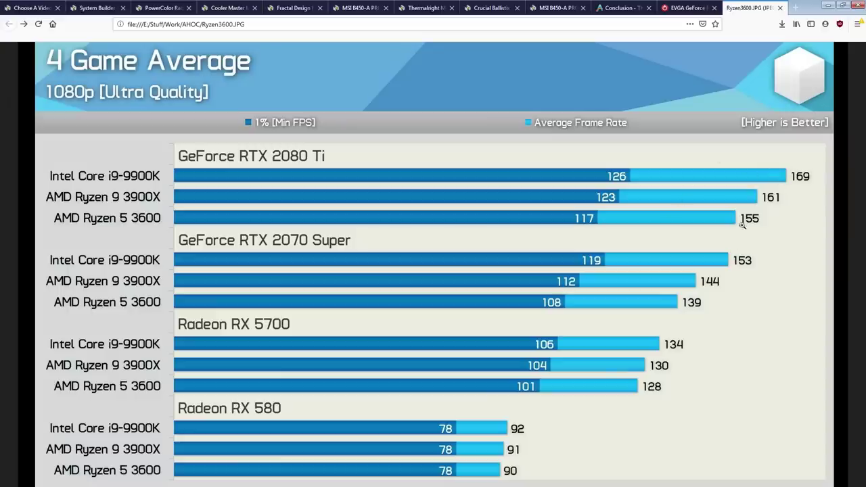
# Go from the benchmark chart through the Choose A Video Card tab back to the System Builder list.
pyautogui.click(30, 7)
pyautogui.scroll(3, 329, 162)
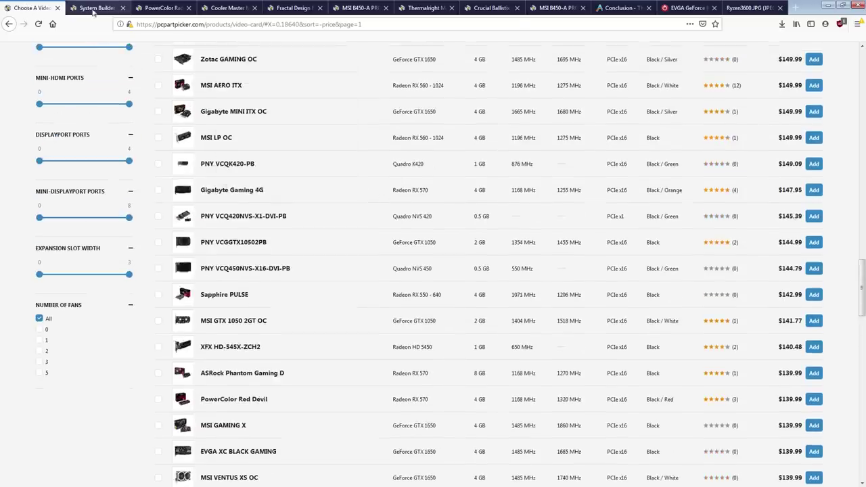
pyautogui.click(95, 9)
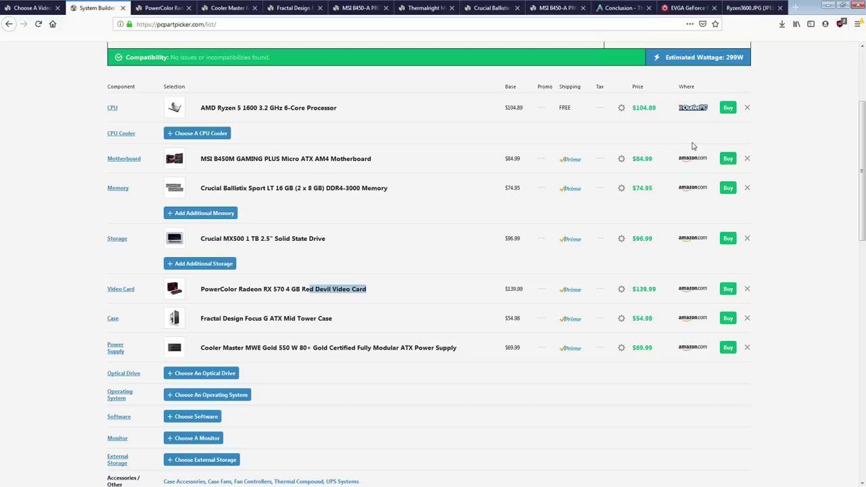
pyautogui.scroll(-3, 433, 112)
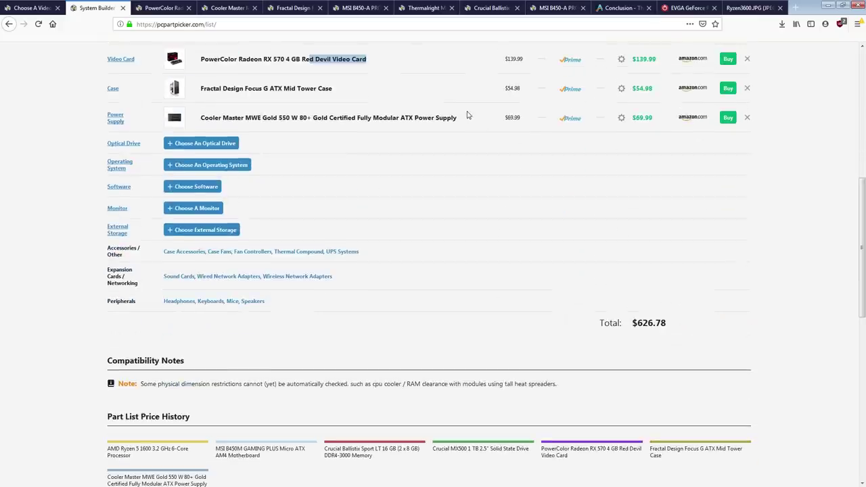
pyautogui.scroll(5, 606, 247)
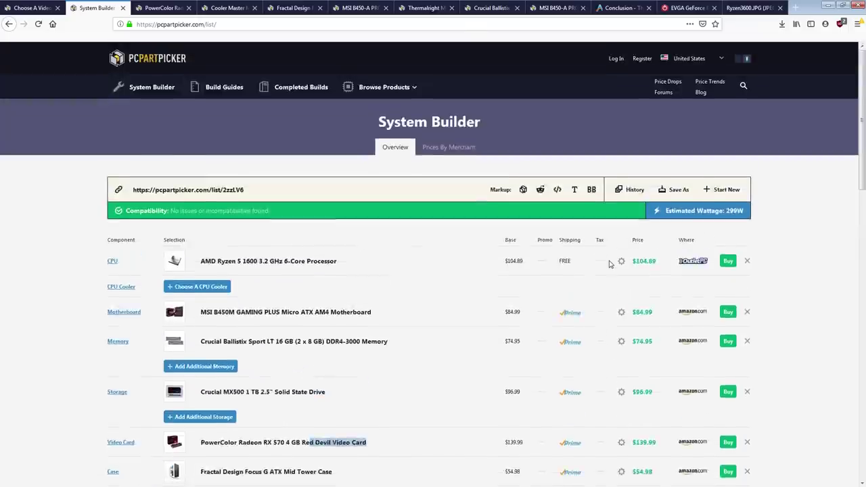
pyautogui.scroll(-2, 607, 257)
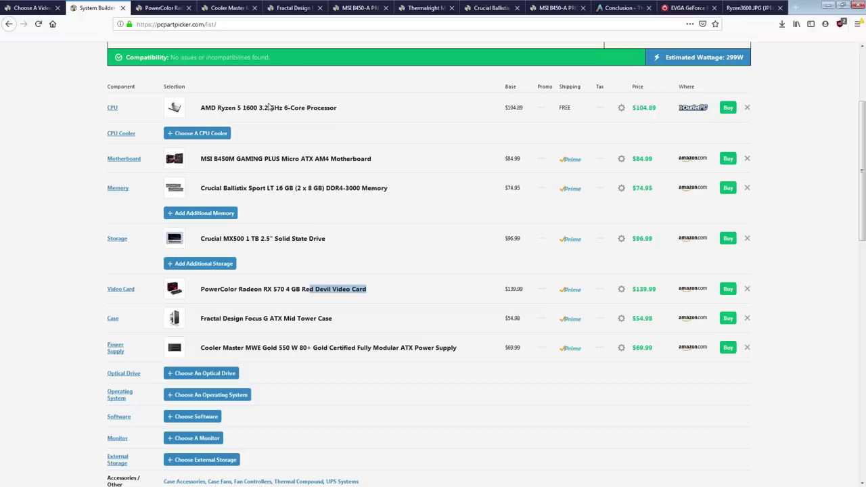
pyautogui.scroll(-5, 417, 170)
pyautogui.scroll(5, 506, 232)
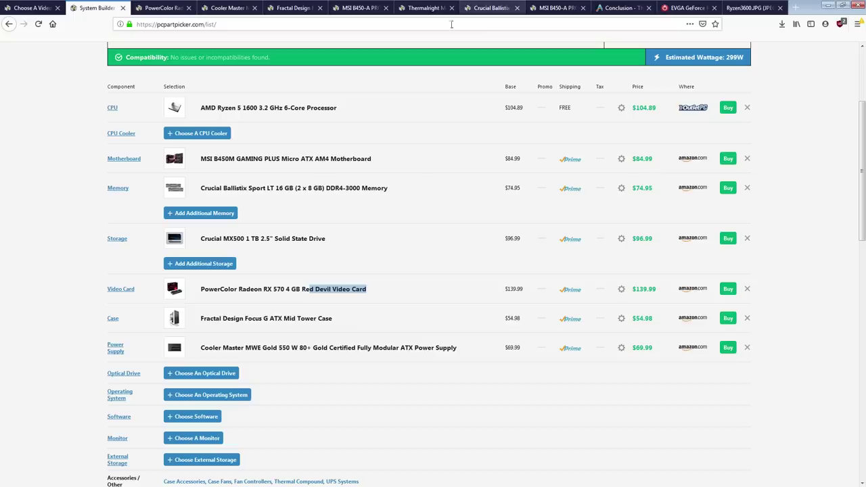
pyautogui.scroll(-1, 437, 171)
pyautogui.scroll(-3, 474, 217)
pyautogui.scroll(4, 487, 253)
pyautogui.scroll(1, 468, 248)
pyautogui.scroll(-3, 468, 248)
pyautogui.scroll(3, 514, 225)
pyautogui.scroll(1, 524, 226)
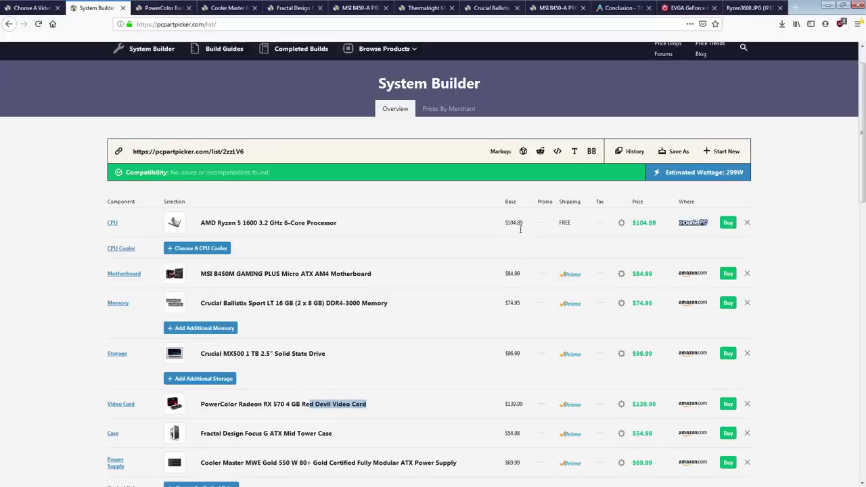
pyautogui.scroll(-2, 526, 244)
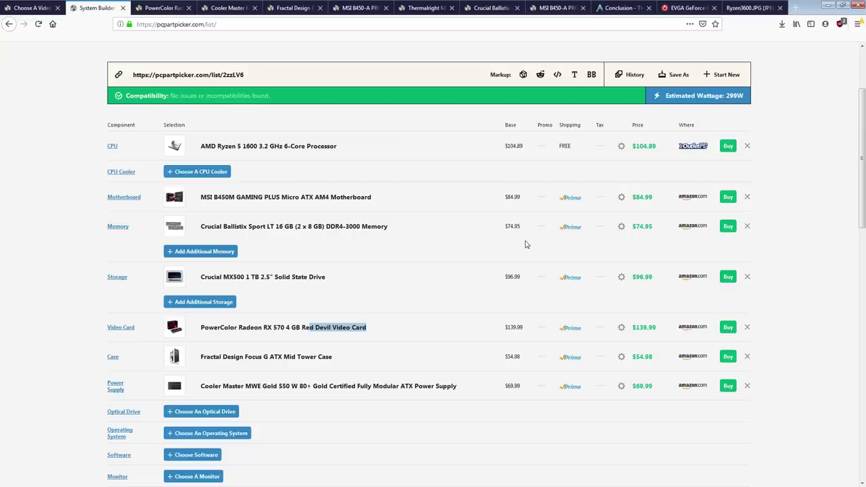
pyautogui.scroll(-4, 583, 267)
pyautogui.scroll(3, 588, 270)
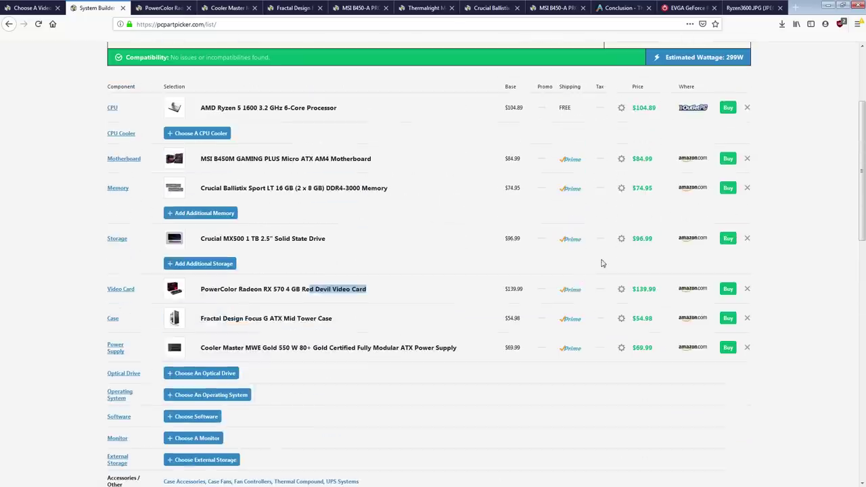